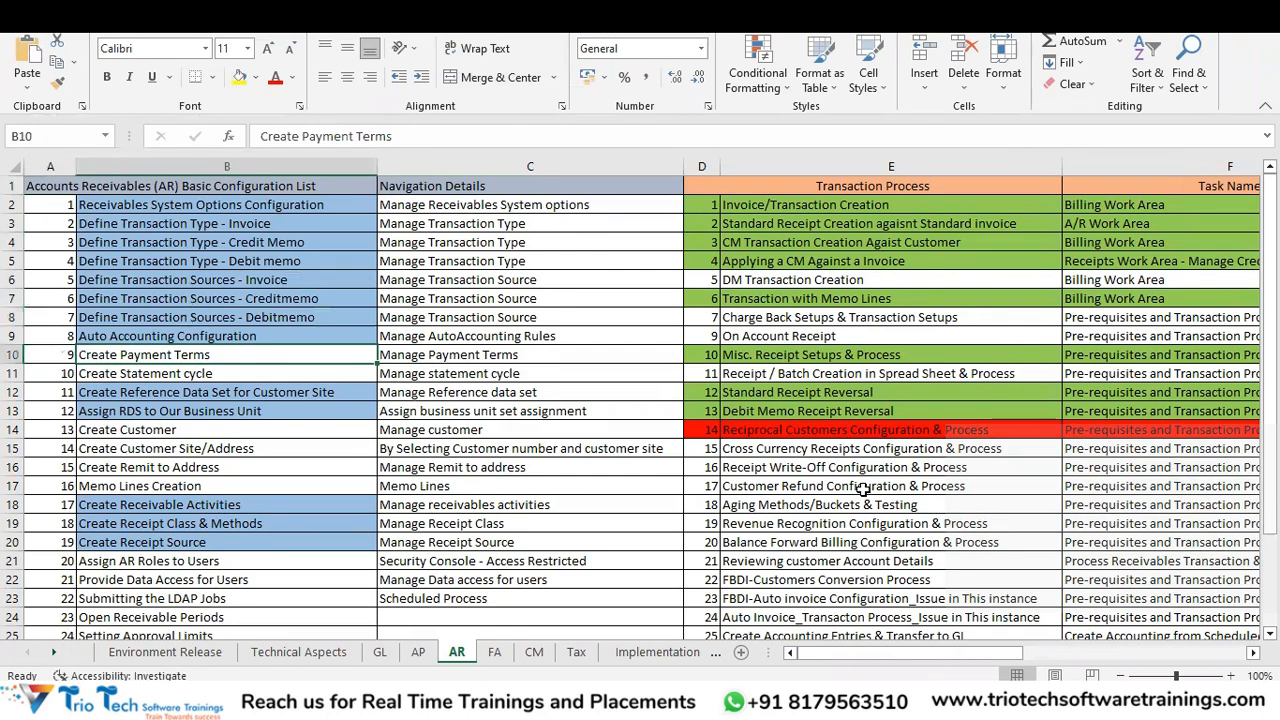
{"action": "key", "text": "Down"}
{"action": "key", "text": "Down"}
{"action": "key", "text": "Down"}
{"action": "key", "text": "Down"}
{"action": "key", "text": "Down"}
{"action": "key", "text": "Down"}
{"action": "key", "text": "Down"}
{"action": "key", "text": "Down"}
{"action": "key", "text": "Down"}
{"action": "key", "text": "Down"}
{"action": "key", "text": "Down"}
{"action": "key", "text": "Down"}
{"action": "key", "text": "Down"}
{"action": "key", "text": "Down"}
{"action": "key", "text": "Down"}
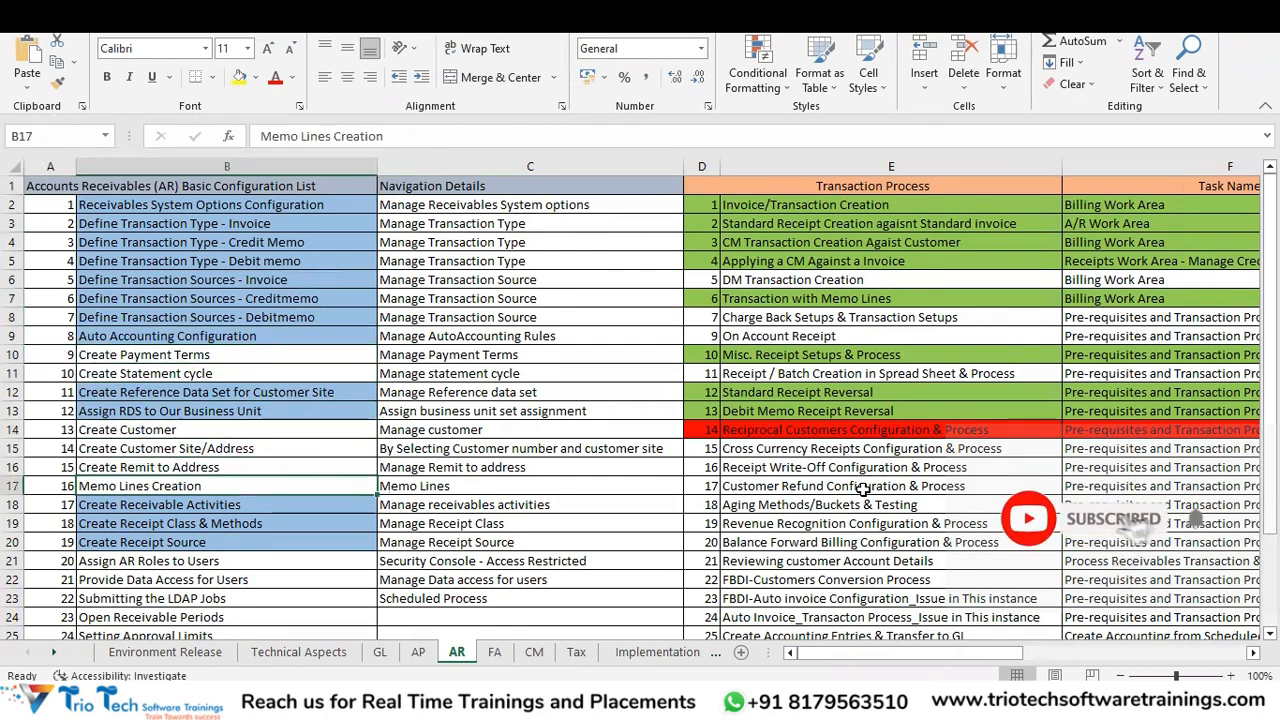
{"action": "key", "text": "Down"}
{"action": "key", "text": "Down"}
{"action": "key", "text": "Up"}
{"action": "key", "text": "Up"}
{"action": "key", "text": "Up"}
{"action": "key", "text": "Up"}
{"action": "key", "text": "Up"}
{"action": "key", "text": "Up"}
{"action": "key", "text": "Up"}
{"action": "key", "text": "Up"}
{"action": "key", "text": "Up"}
{"action": "key", "text": "Up"}
{"action": "key", "text": "Up"}
{"action": "key", "text": "Up"}
{"action": "key", "text": "Up"}
{"action": "key", "text": "Up"}
{"action": "key", "text": "Up"}
{"action": "key", "text": "Up"}
{"action": "key", "text": "Up"}
{"action": "key", "text": "Up"}
{"action": "key", "text": "Up"}
{"action": "key", "text": "Up"}
{"action": "key", "text": "Up"}
{"action": "key", "text": "Up"}
{"action": "key", "text": "Up"}
{"action": "key", "text": "Up"}
{"action": "key", "text": "Up"}
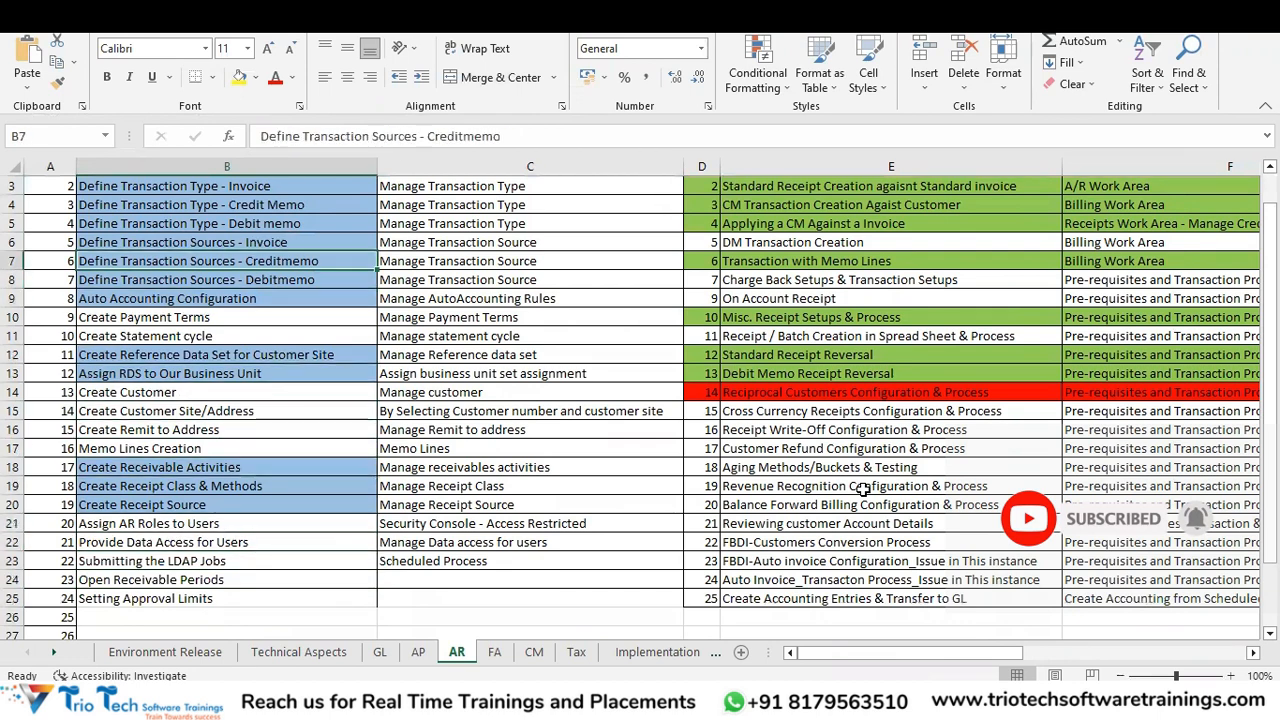
{"action": "key", "text": "Down"}
{"action": "key", "text": "Down"}
{"action": "key", "text": "Up"}
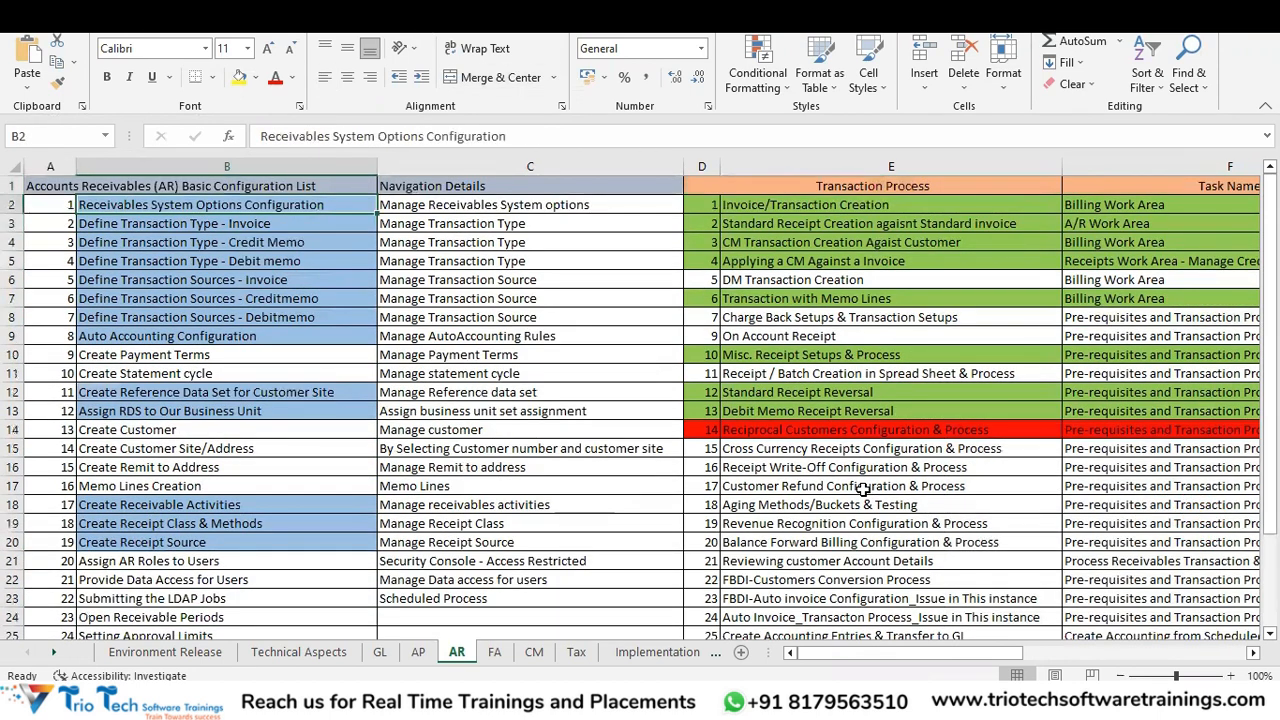
{"action": "key", "text": "Down"}
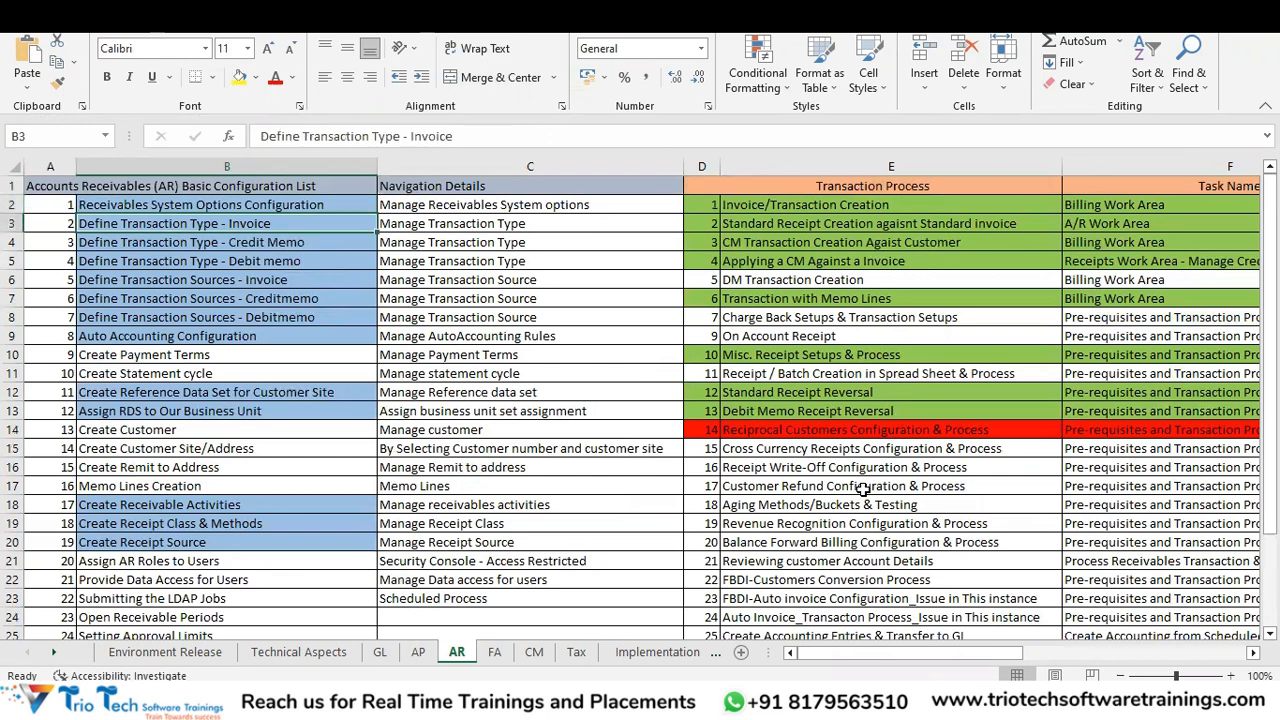
{"action": "key", "text": "Up"}
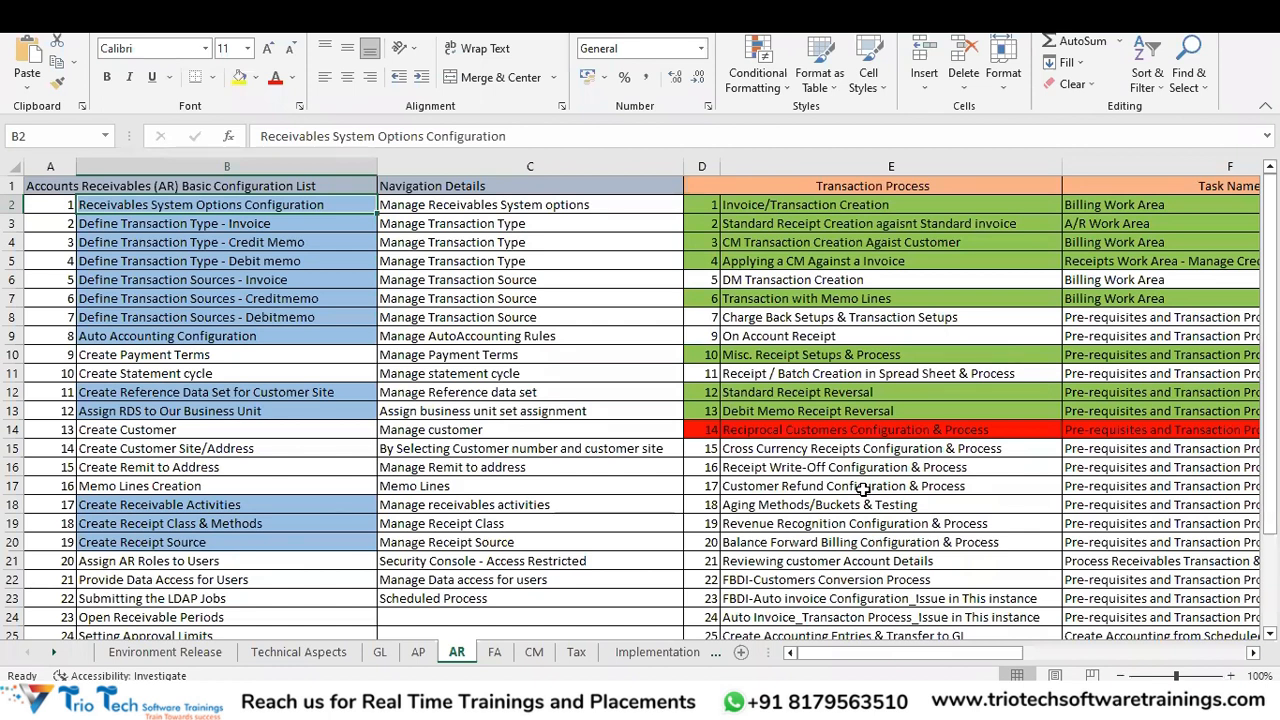
{"action": "key", "text": "Down"}
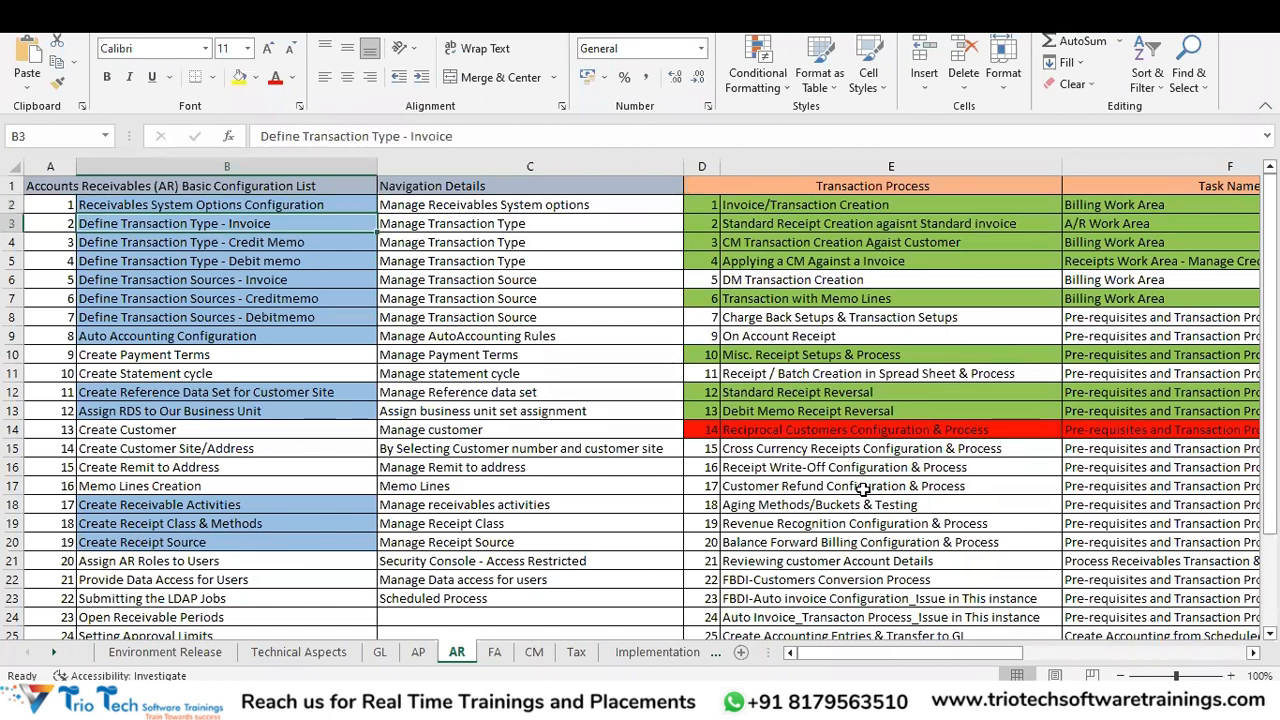
{"action": "key", "text": "Down"}
{"action": "key", "text": "Down"}
{"action": "key", "text": "Down"}
{"action": "key", "text": "Down"}
{"action": "key", "text": "Down"}
{"action": "key", "text": "Down"}
{"action": "key", "text": "Up"}
{"action": "key", "text": "Up"}
{"action": "key", "text": "Up"}
{"action": "key", "text": "Up"}
{"action": "key", "text": "Up"}
{"action": "key", "text": "Up"}
{"action": "key", "text": "Up"}
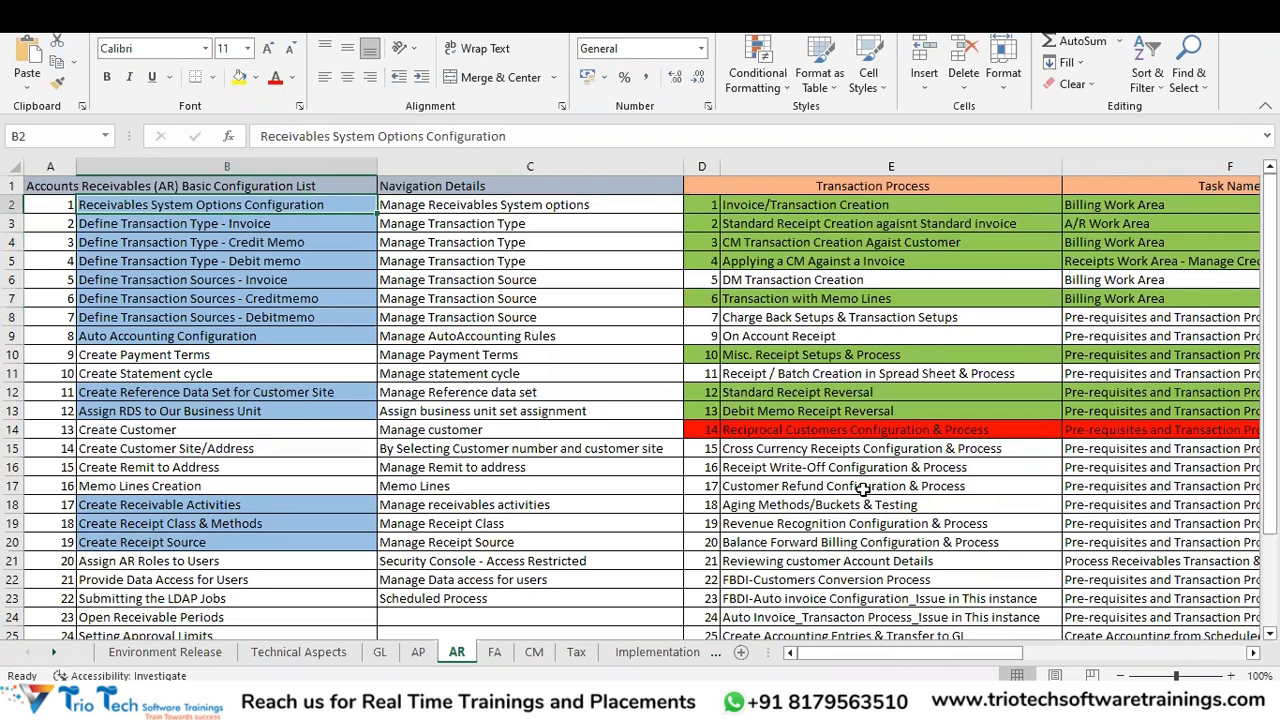
{"action": "key", "text": "Down"}
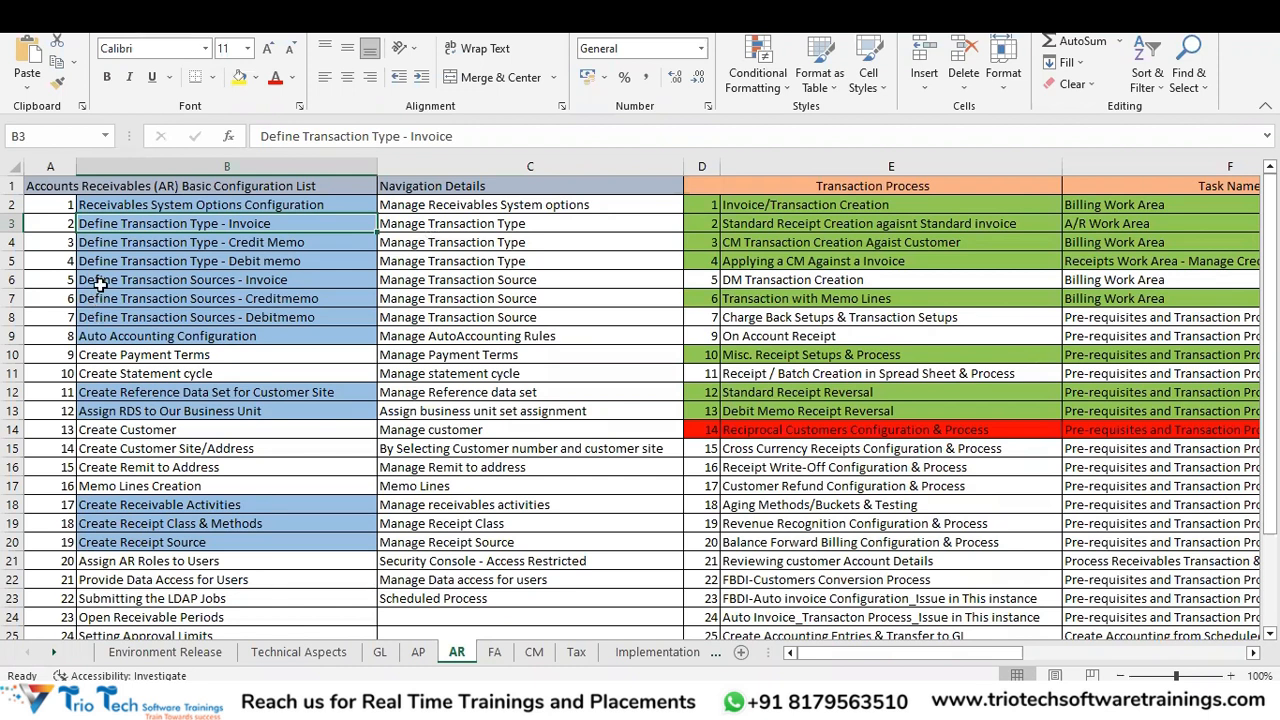
{"action": "mouse_move", "coordinate": [463, 655]}
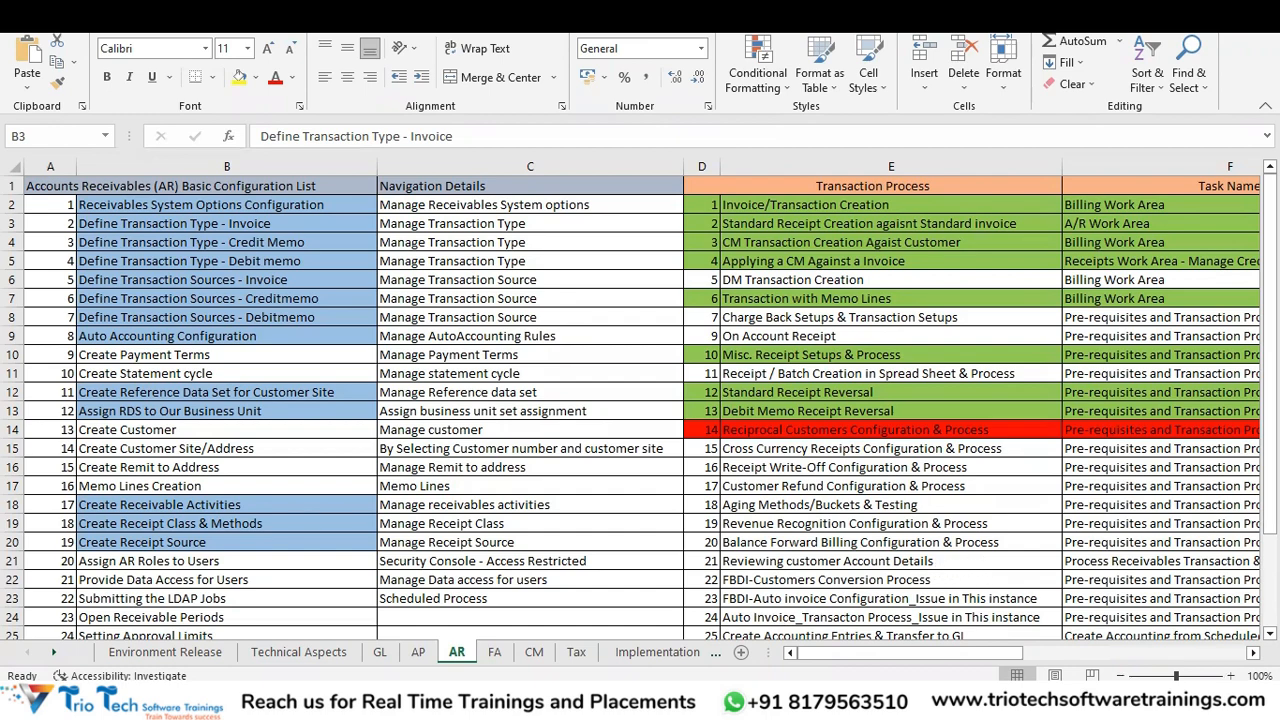
- On the AR sheet, select the Define Transaction Sources - Creditmemo and Receivables System Options Configuration cells
{"action": "left_click", "coordinate": [1270, 456]}
{"action": "mouse_move", "coordinate": [1270, 456]}
{"action": "left_mouse_down"}
{"action": "mouse_move", "coordinate": [1270, 480]}
{"action": "mouse_move", "coordinate": [1270, 458]}
{"action": "left_mouse_up"}
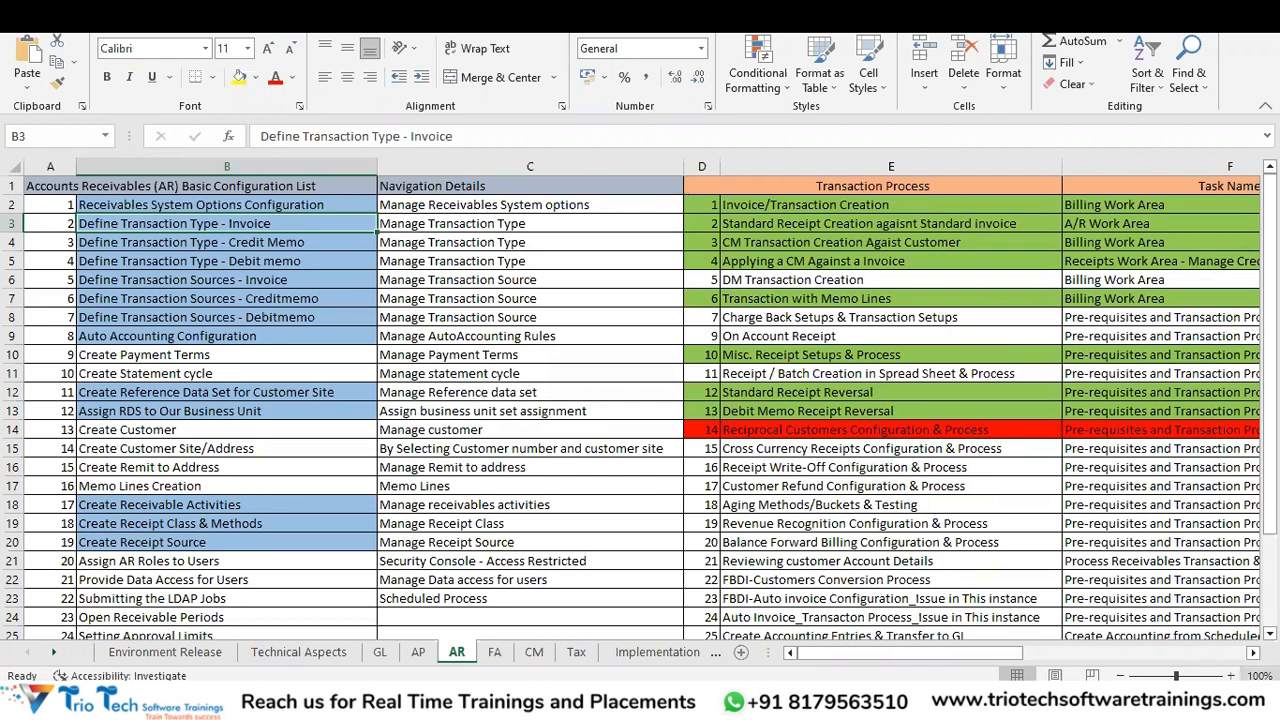
{"action": "mouse_move", "coordinate": [1176, 666]}
{"action": "mouse_move", "coordinate": [1218, 664]}
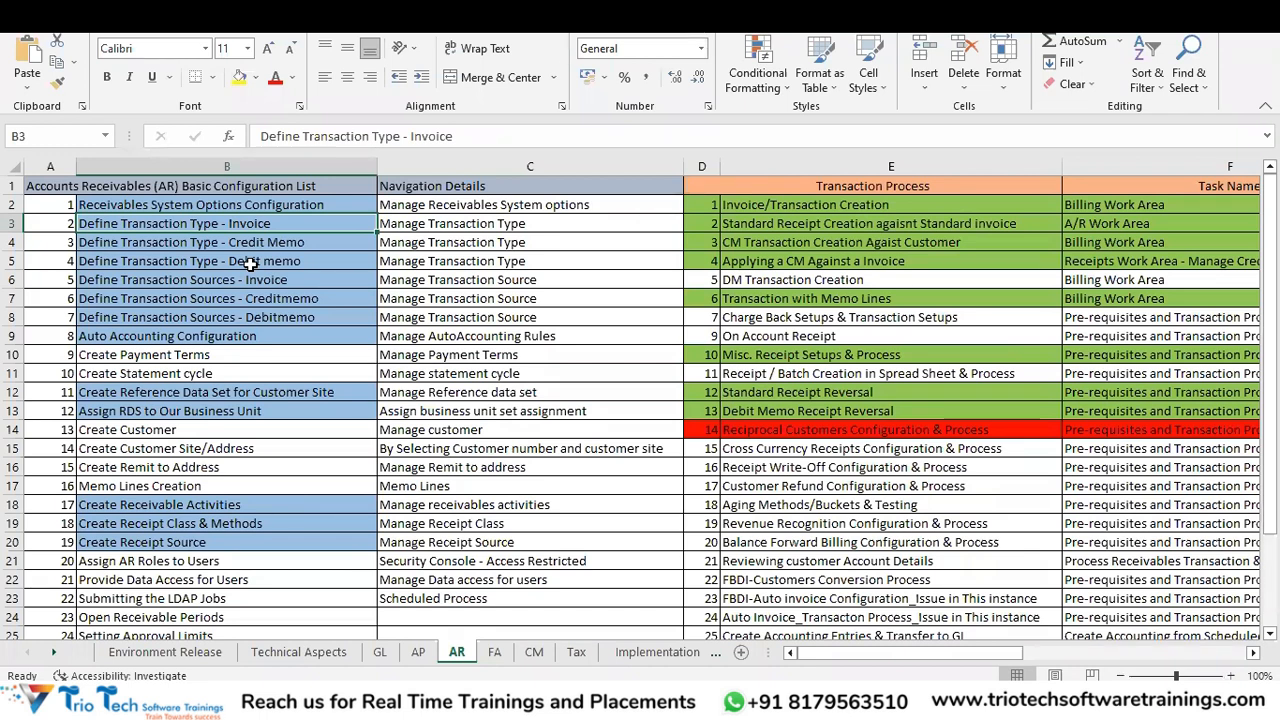
{"action": "left_click", "coordinate": [196, 297]}
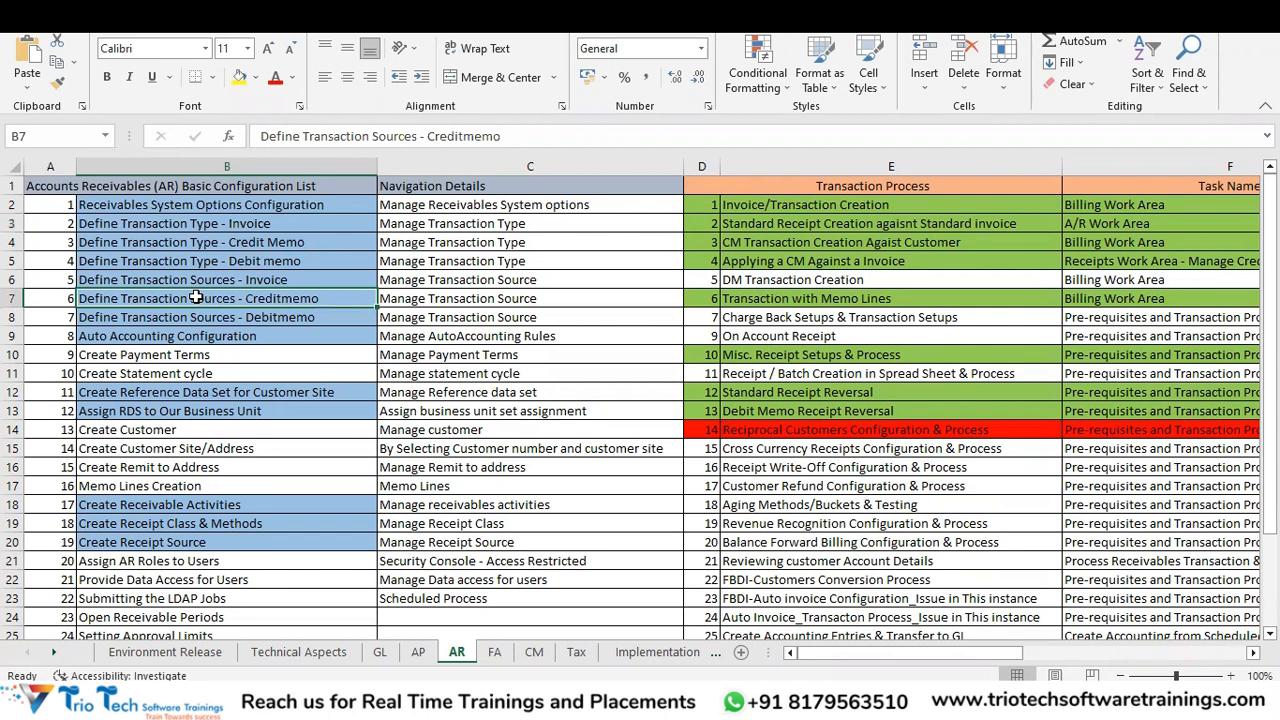
{"action": "left_click", "coordinate": [174, 197]}
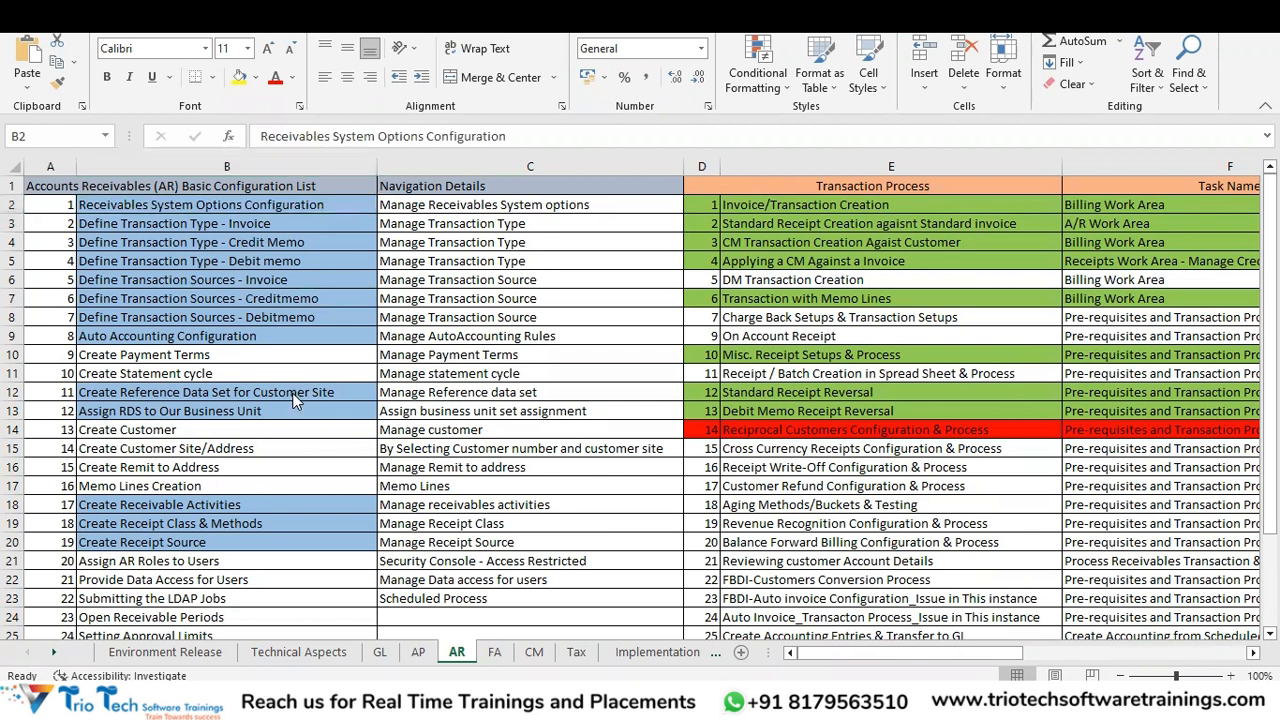
- Bring up the Alt+Tab window switcher over Excel
{"action": "key", "text": "alt+Tab"}
{"action": "key", "text": "alt+shift+Tab"}
{"action": "key", "text": "alt+Tab"}
{"action": "key", "text": "alt+Tab"}
{"action": "key", "text": "alt+Tab"}
{"action": "key", "text": "alt+Tab"}
{"action": "key", "text": "alt+Tab"}
{"action": "key", "text": "alt+Tab"}
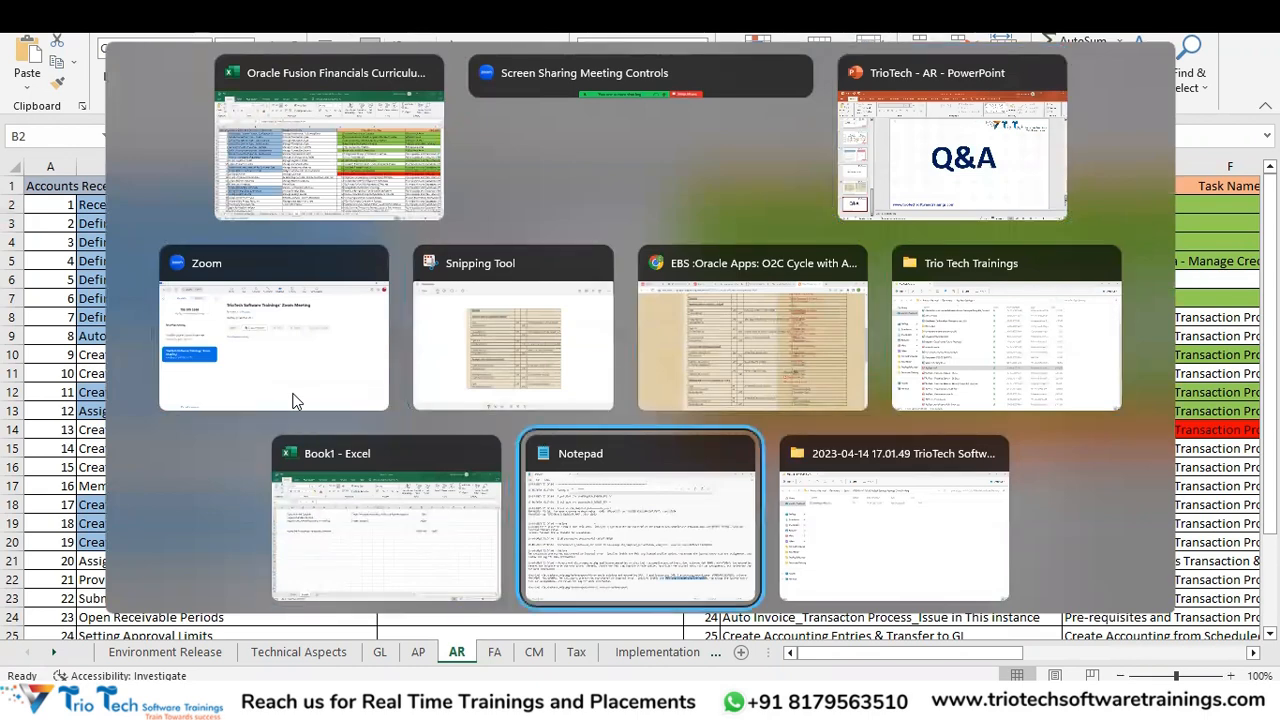
- Switch to Chrome and load the bookmarked Oracle instance sign-in page in a new tab
{"action": "key", "text": "alt+shift+Tab"}
{"action": "key", "text": "alt+shift+Tab"}
{"action": "key", "text": "alt+shift+Tab"}
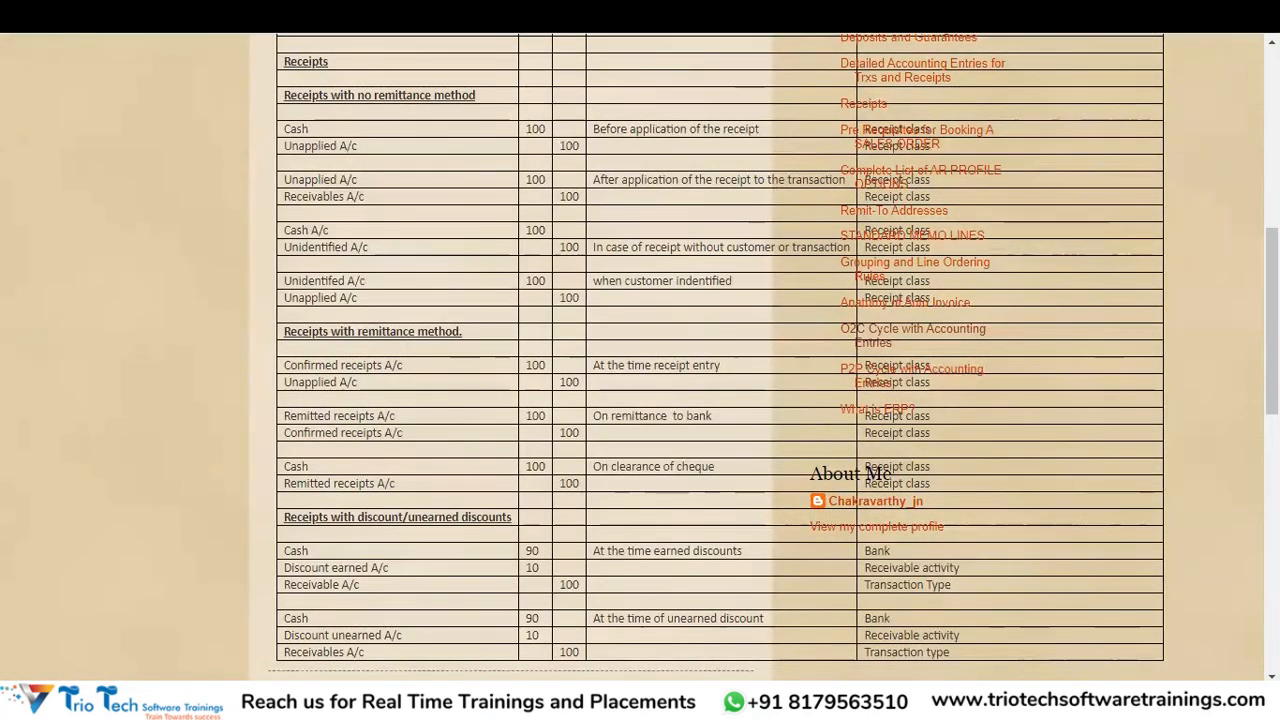
{"action": "key", "text": "ctrl+t"}
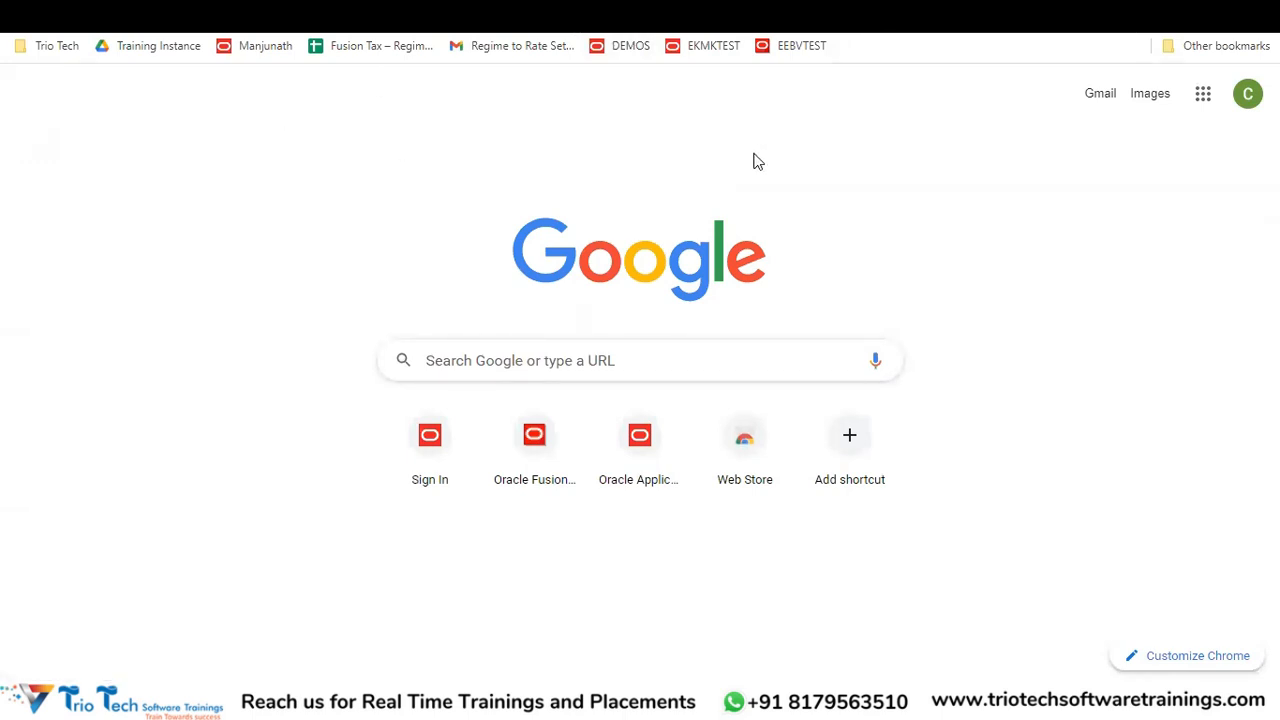
{"action": "left_click", "coordinate": [262, 46]}
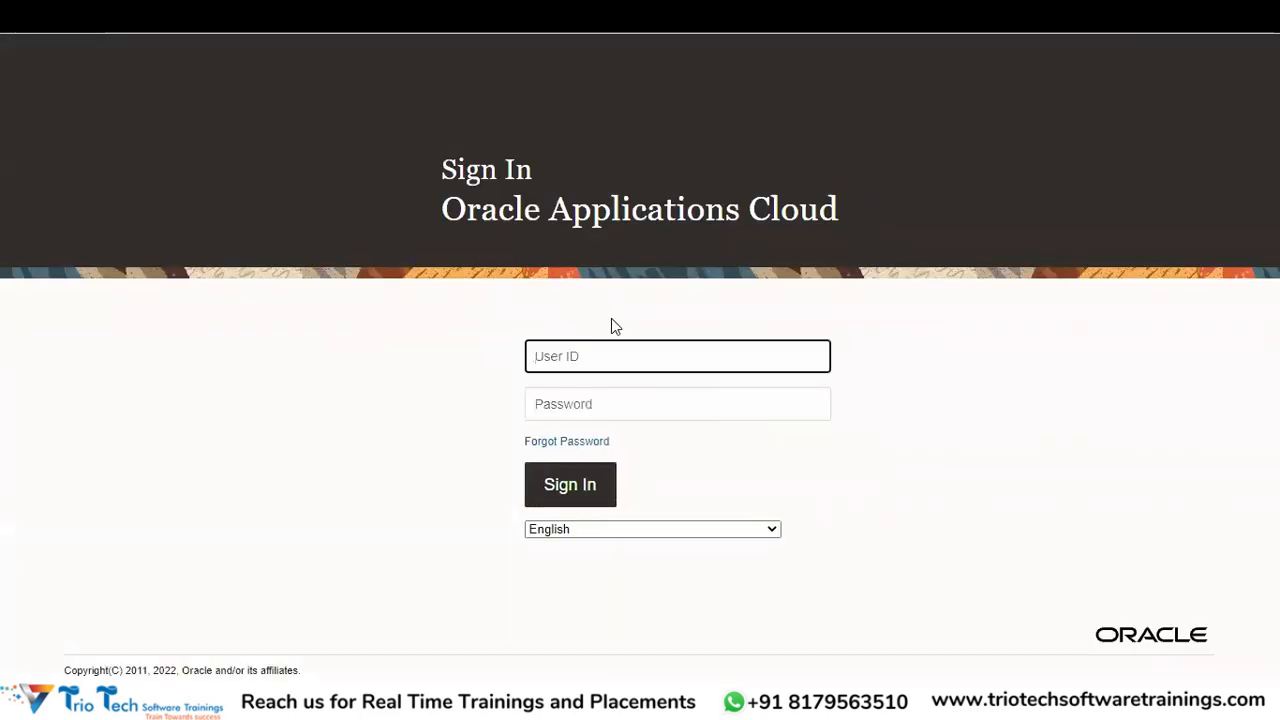
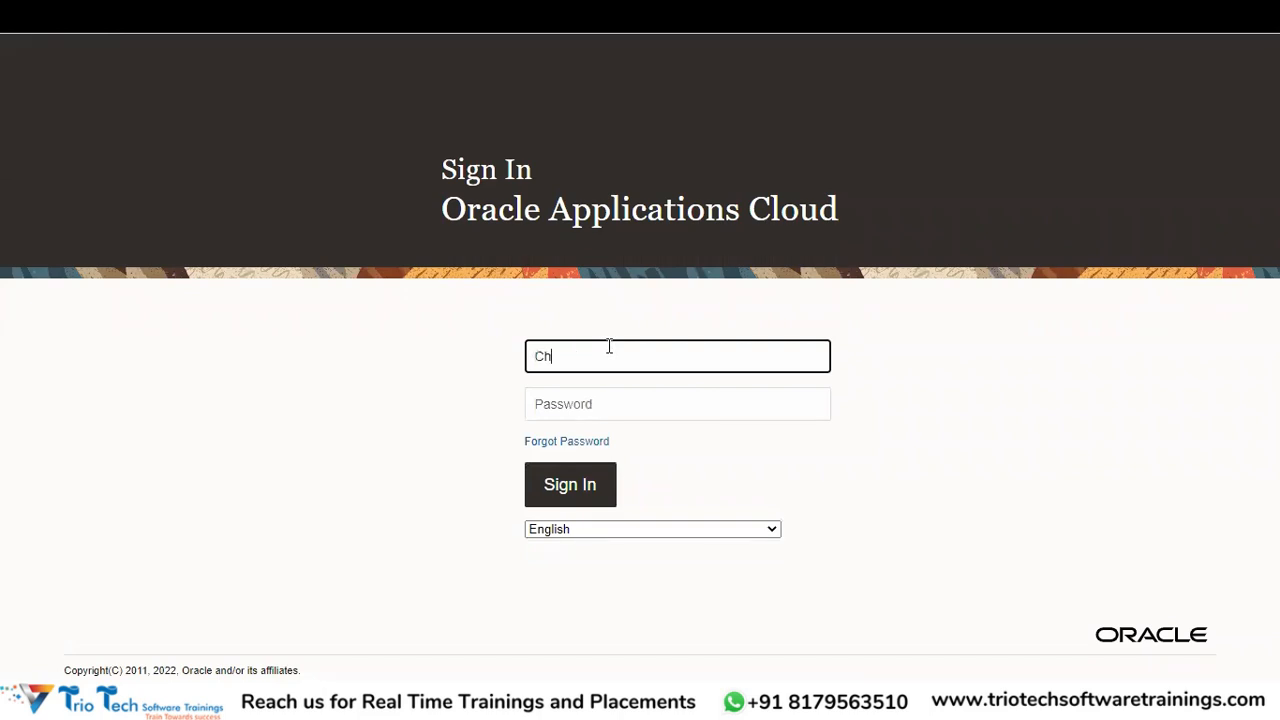
- Enter the user ID and account password and submit the sign-in
{"action": "key", "text": "Tab"}
{"action": "type", "text": "••••••••"}
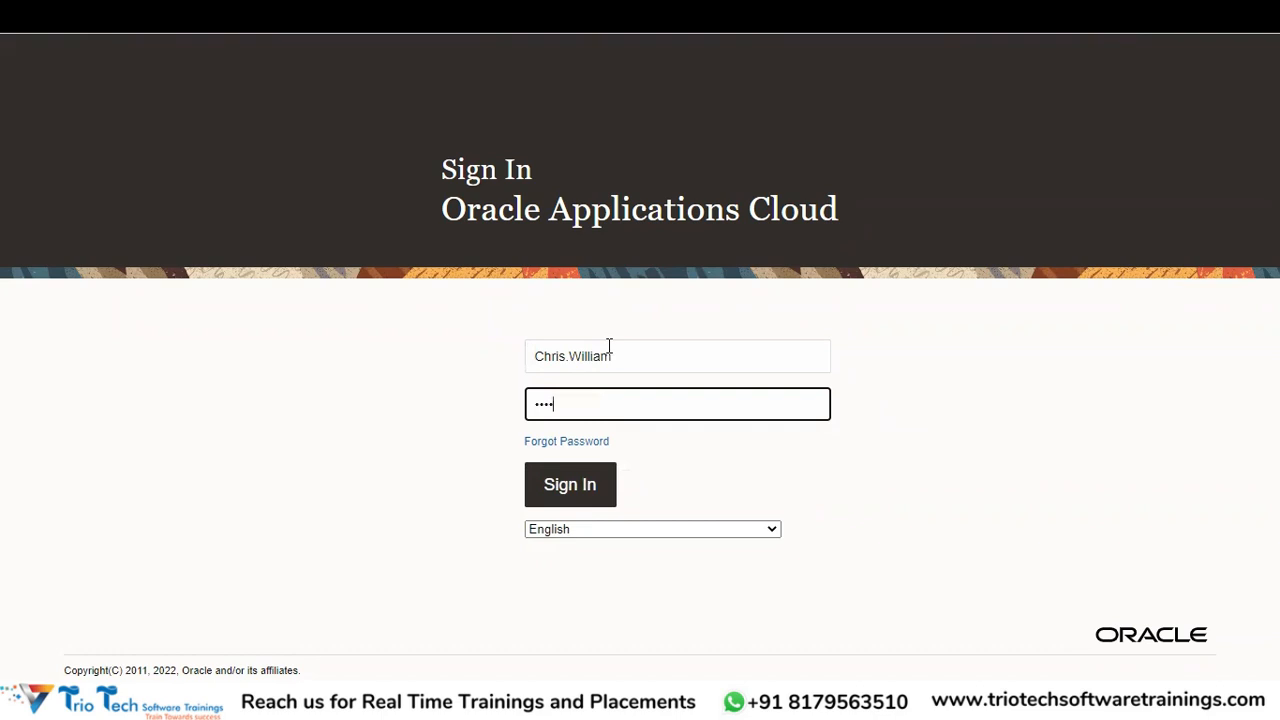
{"action": "type", "text": "•"}
{"action": "key", "text": "Return"}
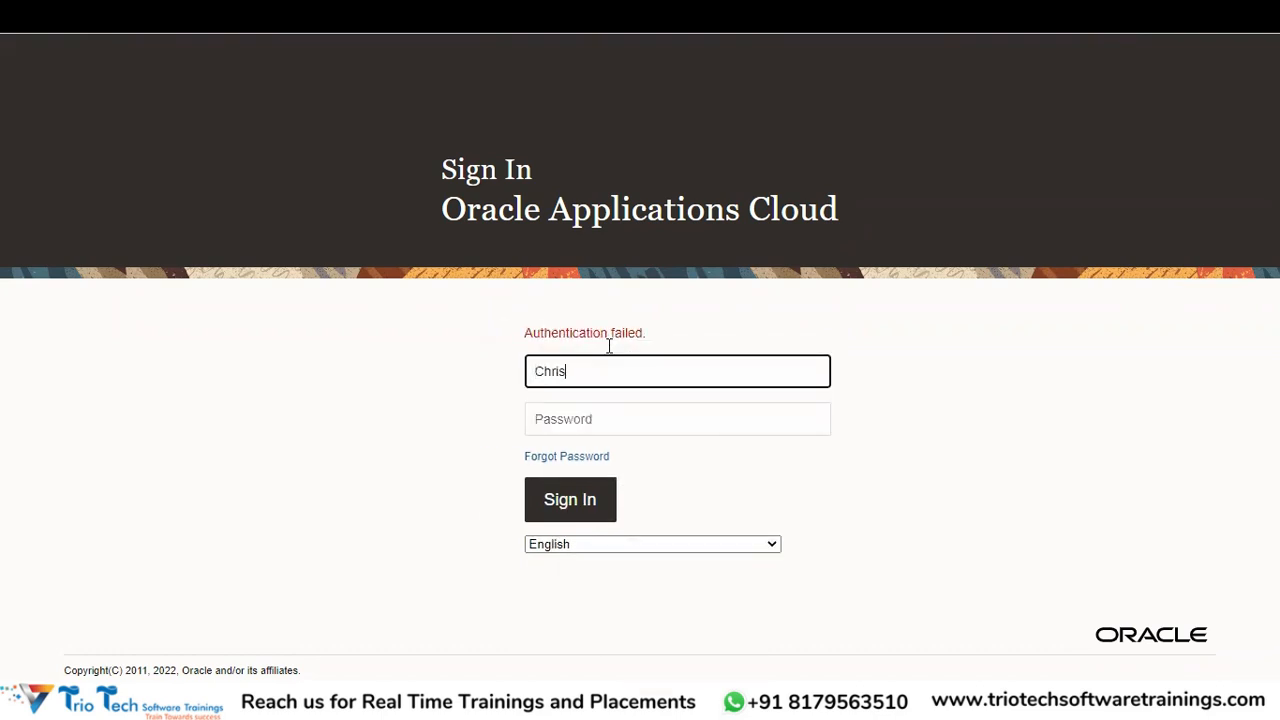
- Re-enter the user ID and password after Authentication failed and sign in again
{"action": "key", "text": "Tab"}
{"action": "type", "text": "••••••••"}
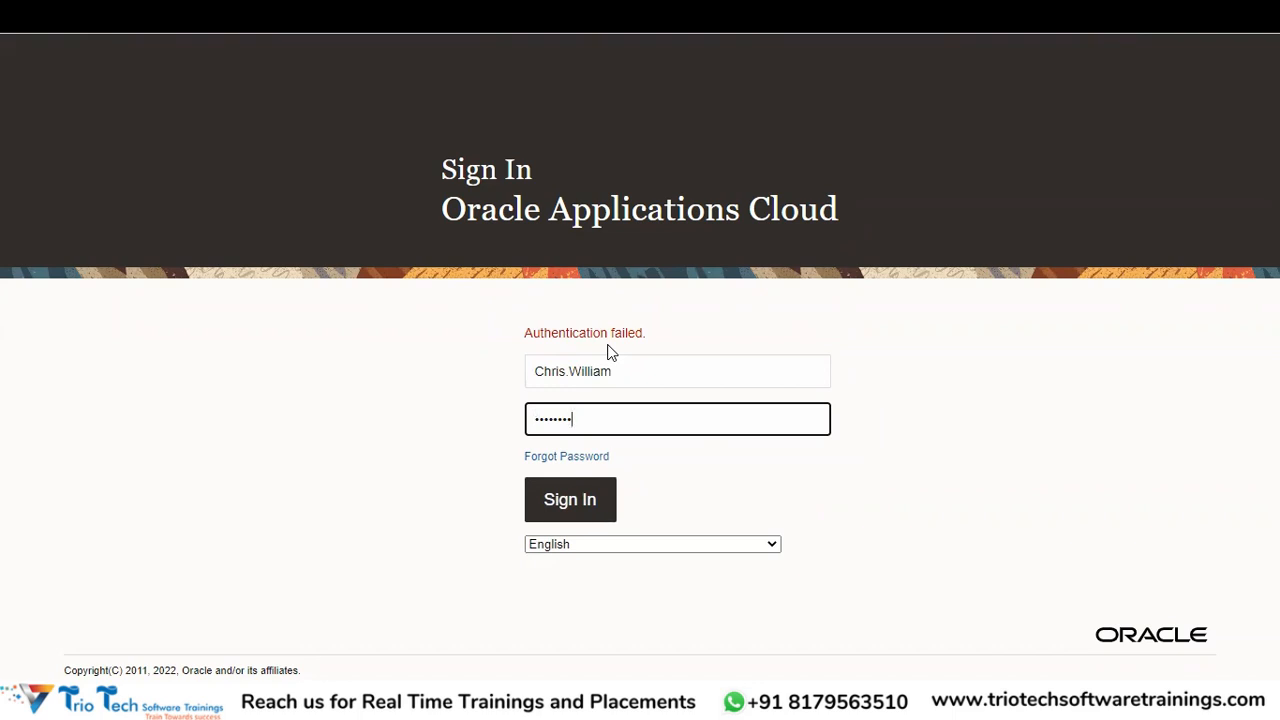
{"action": "key", "text": "Return"}
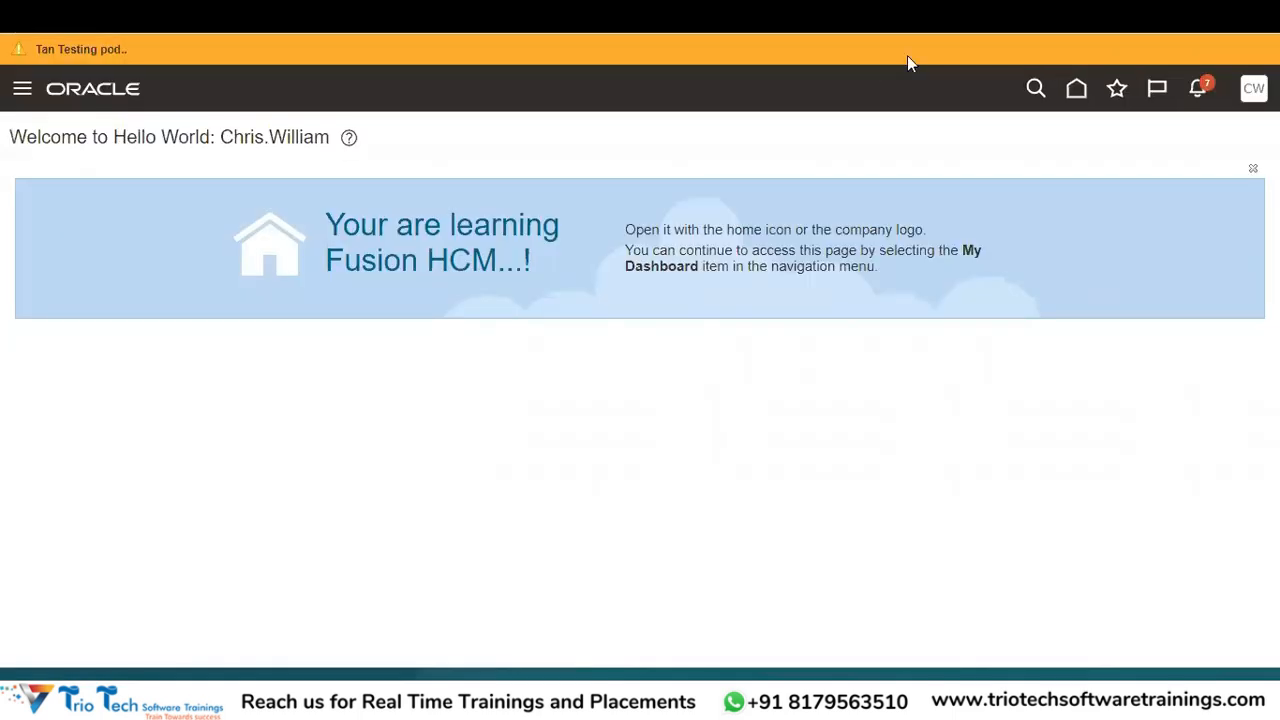
- Go to Setup and Maintenance and switch the setup offering to Financials
{"action": "left_click", "coordinate": [1252, 89]}
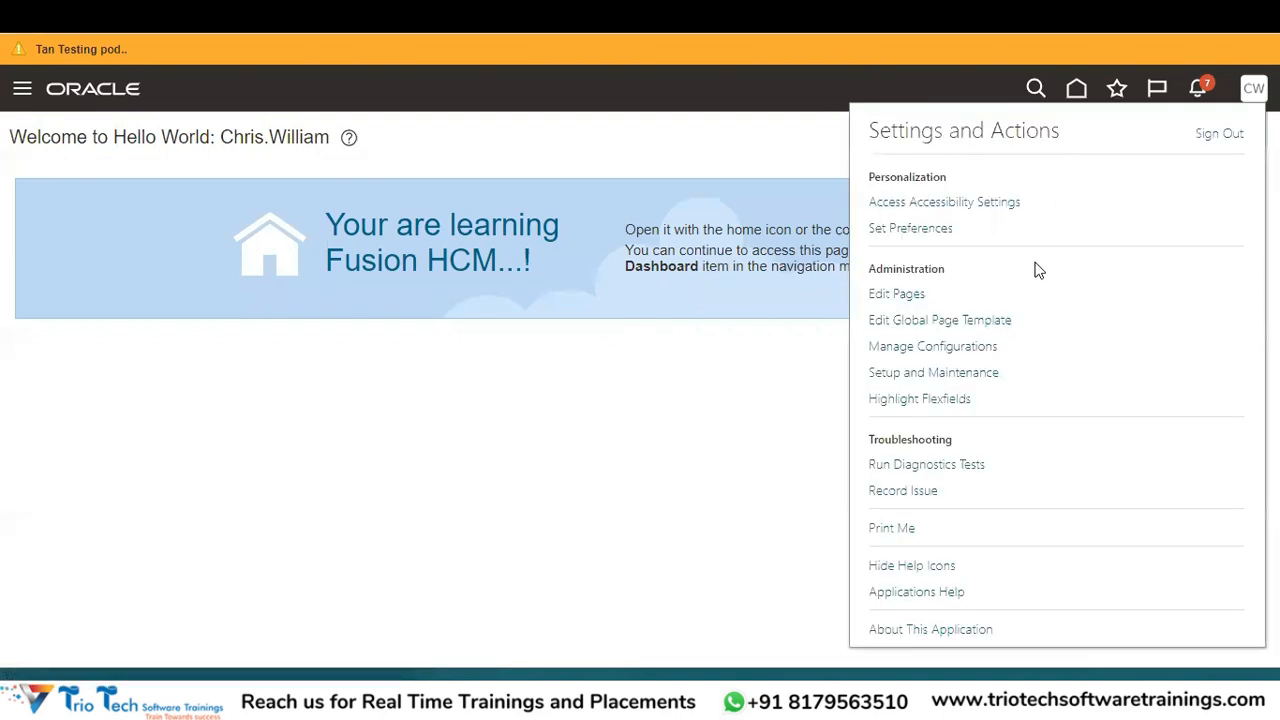
{"action": "left_click", "coordinate": [986, 372]}
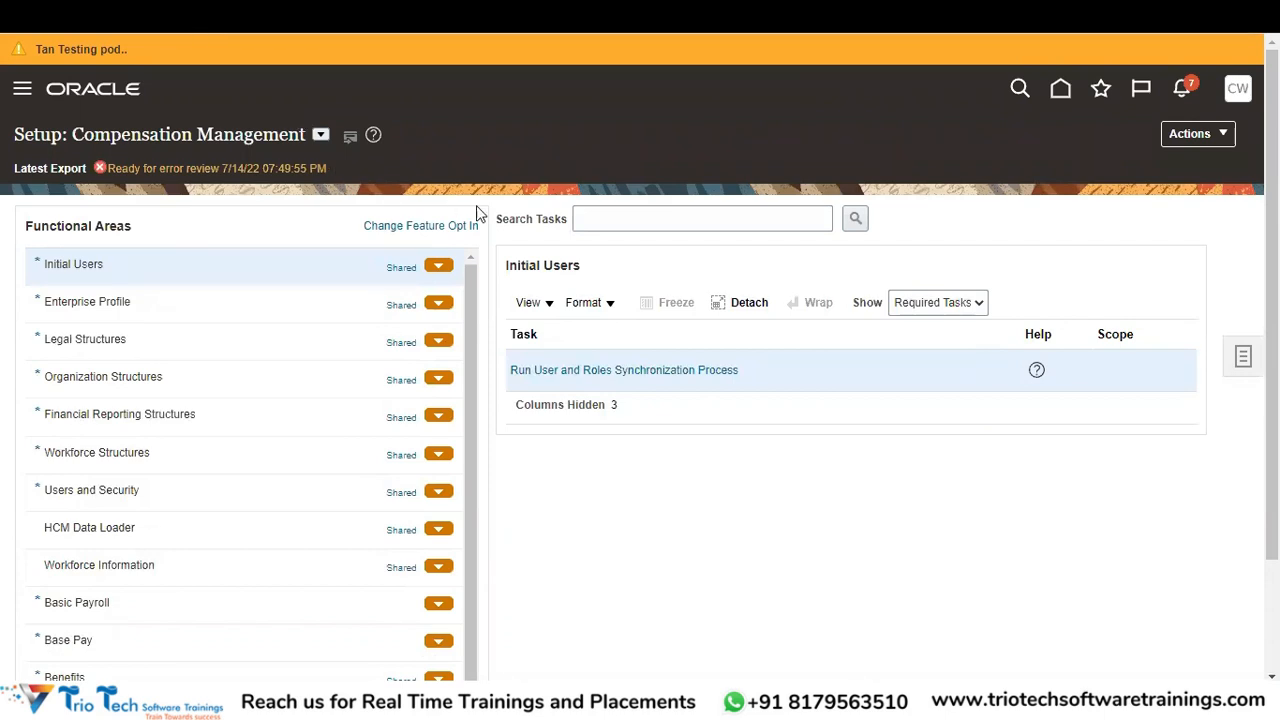
{"action": "left_click", "coordinate": [320, 136]}
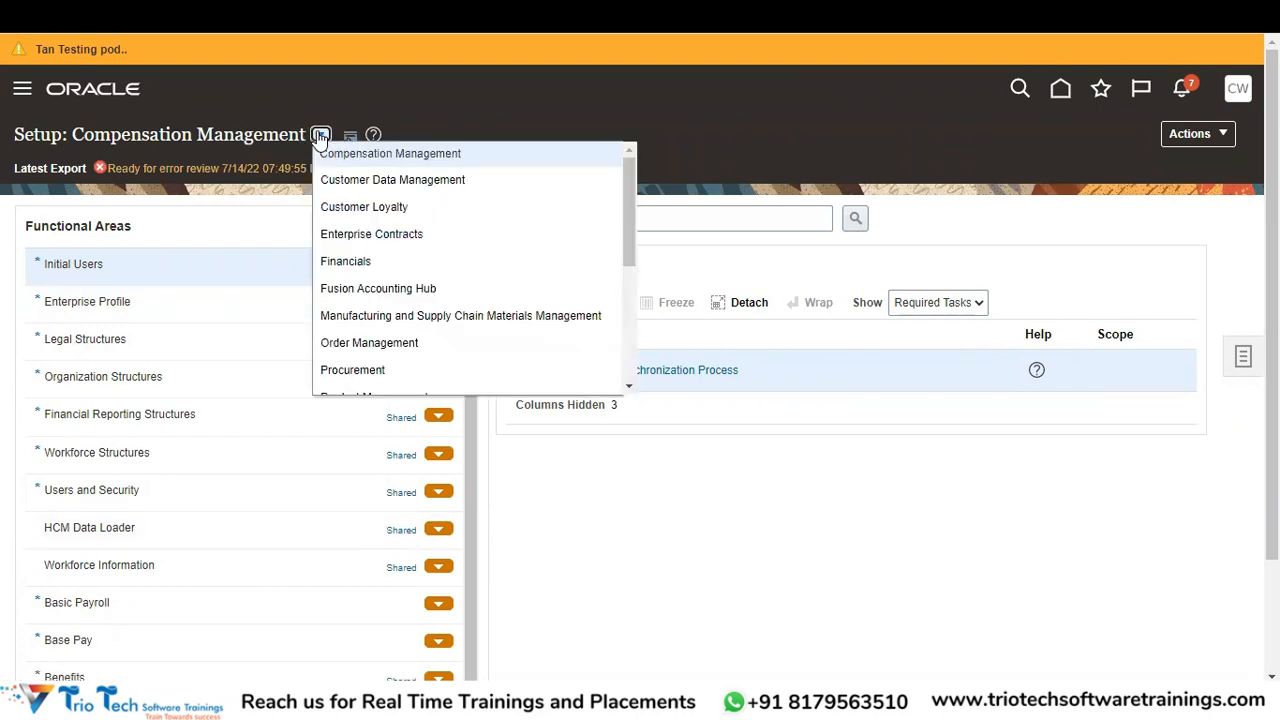
{"action": "left_click", "coordinate": [388, 266]}
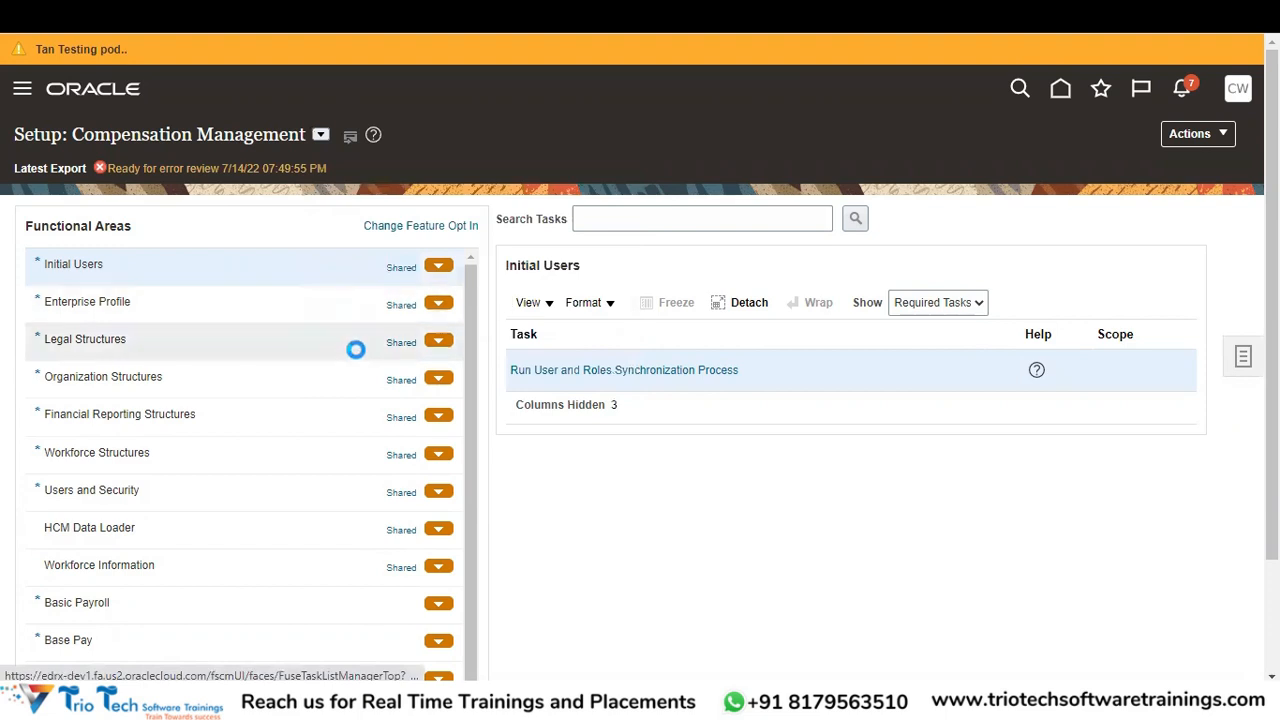
{"action": "left_click", "coordinate": [627, 221]}
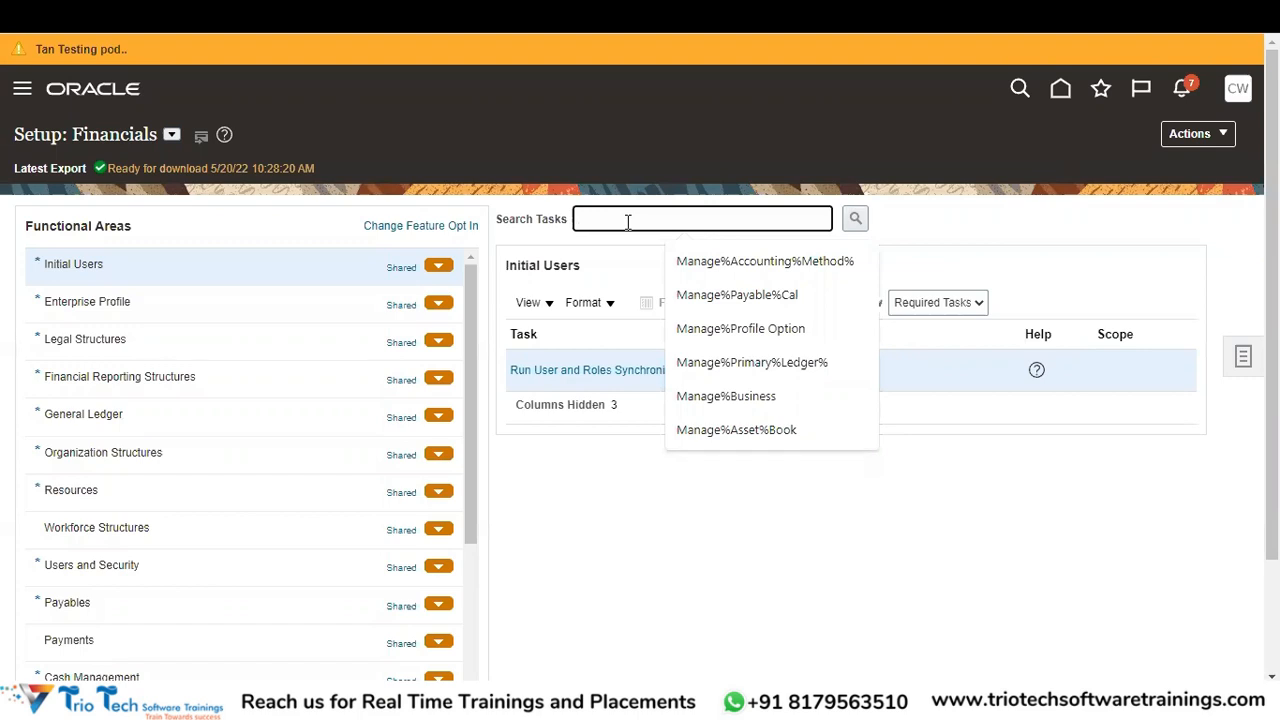
- Search tasks for 'Assign%Business%Unit' and open Assign Business Unit Business Function for ABCCORP INSURANCE BU
{"action": "type", "text": "Assig"}
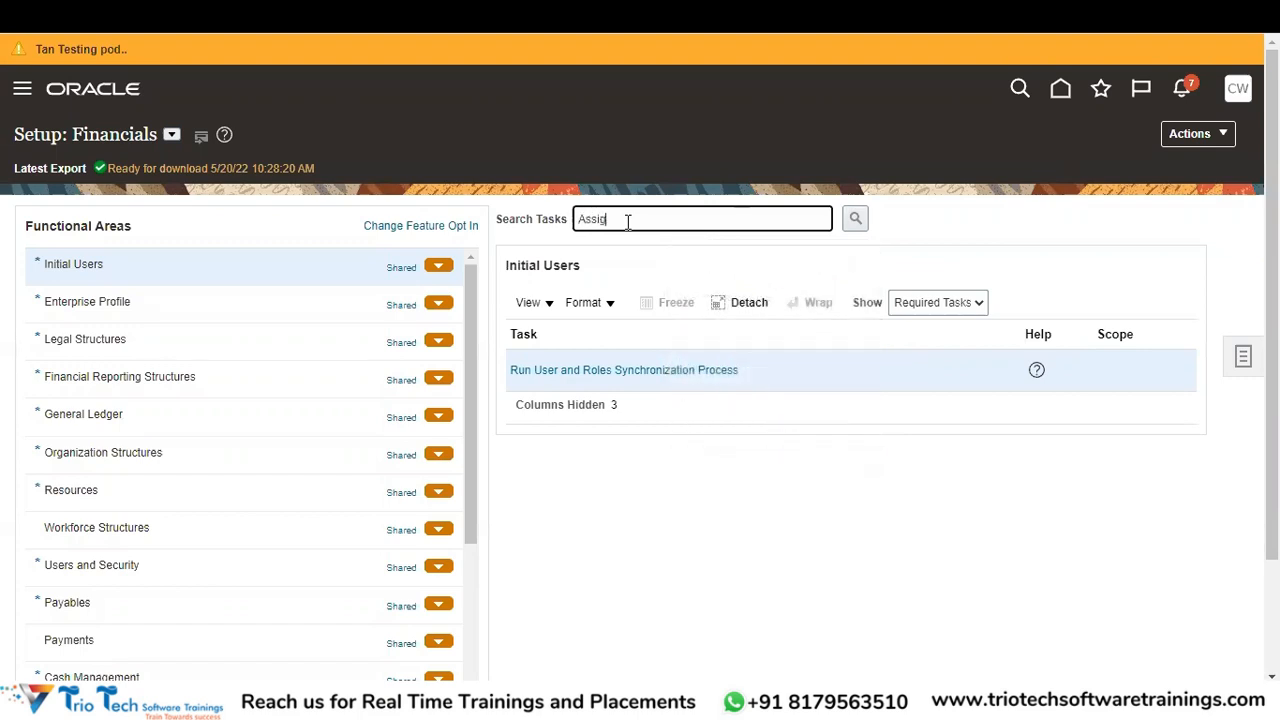
{"action": "type", "text": "n%Business%Unit"}
{"action": "key", "text": "Return"}
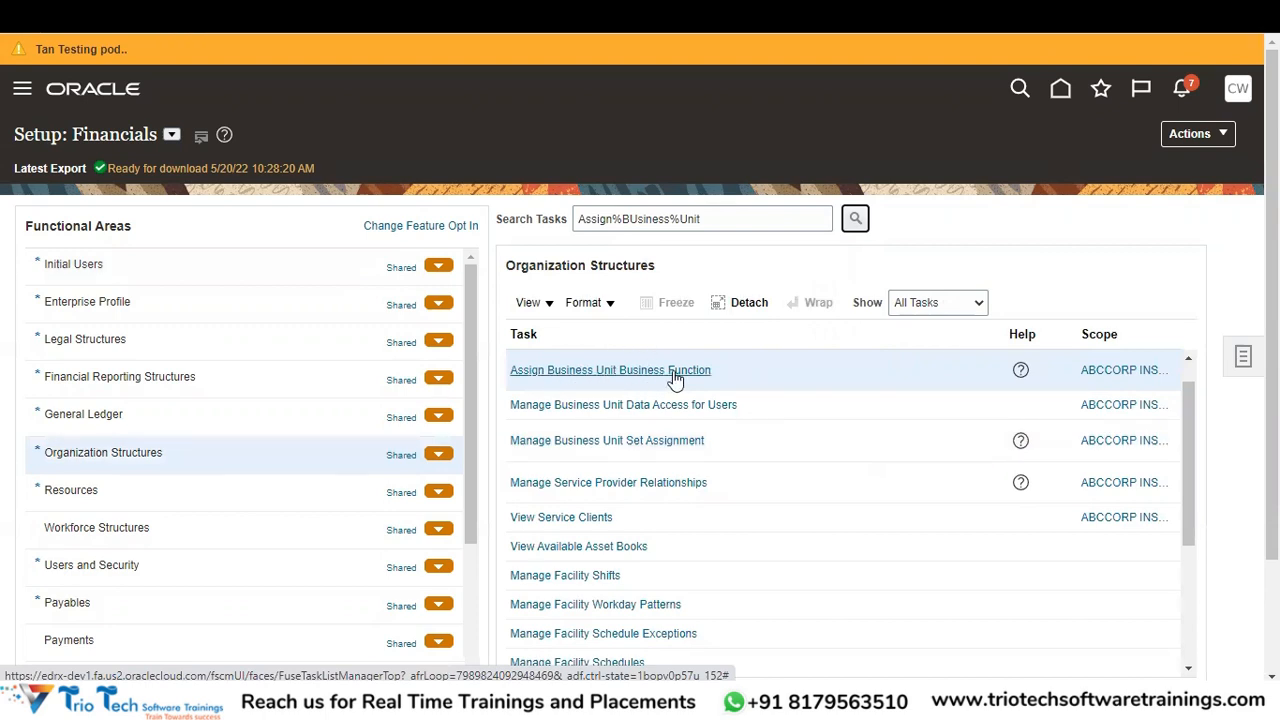
{"action": "left_click", "coordinate": [1123, 374]}
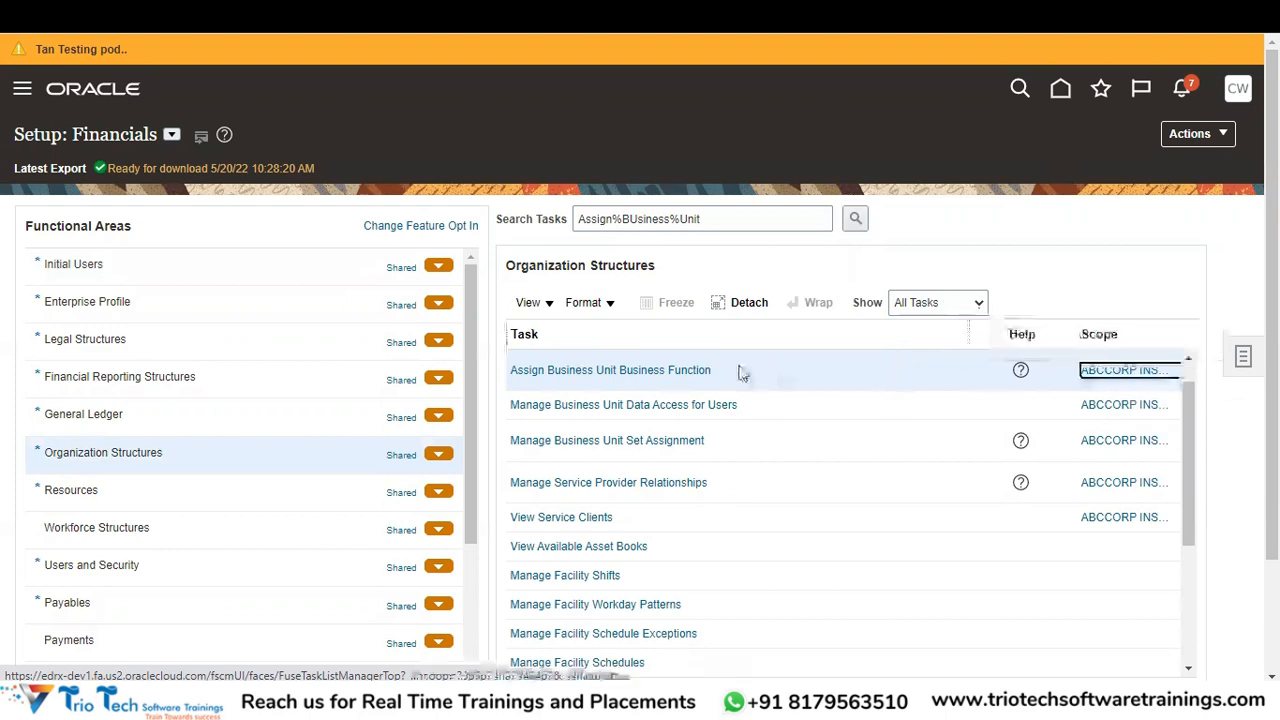
{"action": "left_click", "coordinate": [668, 378]}
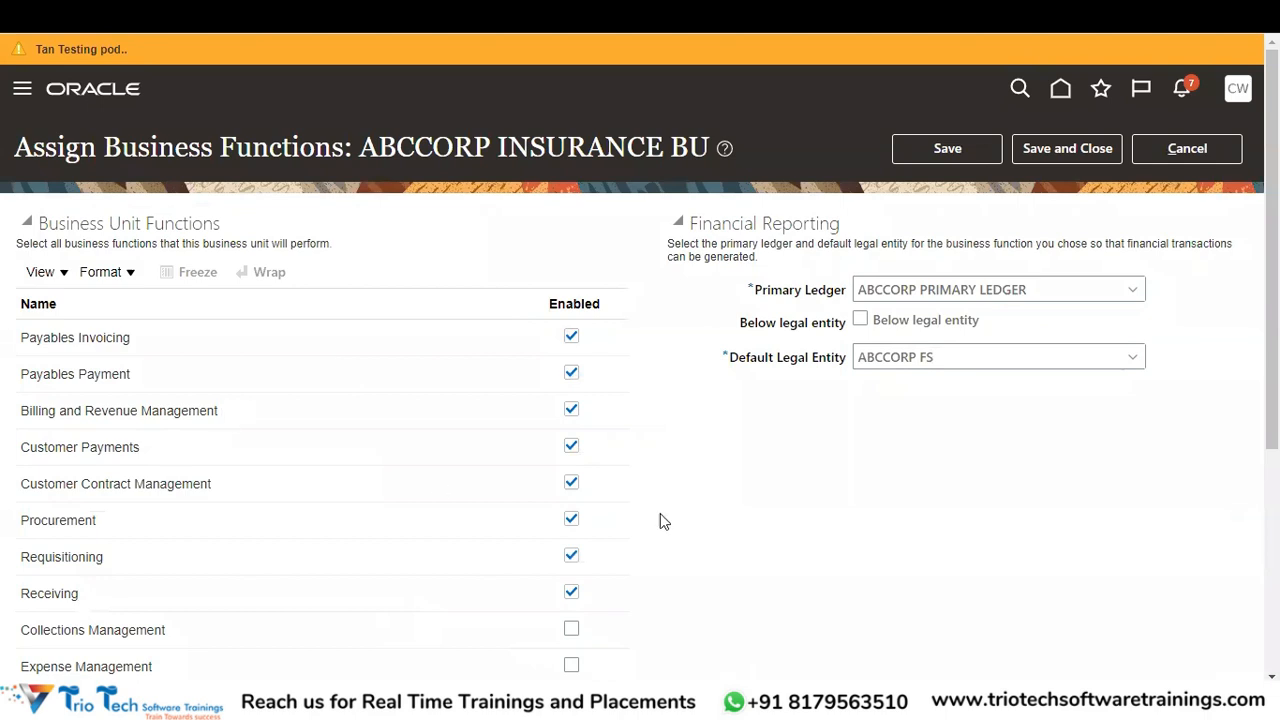
- Review ABCCORP INSURANCE BU's business functions, ABCCORP PRIMARY LEDGER and ABCCORP FS, then save and close
{"action": "scroll", "coordinate": [1272, 300], "scroll_direction": "down", "scroll_amount": 3}
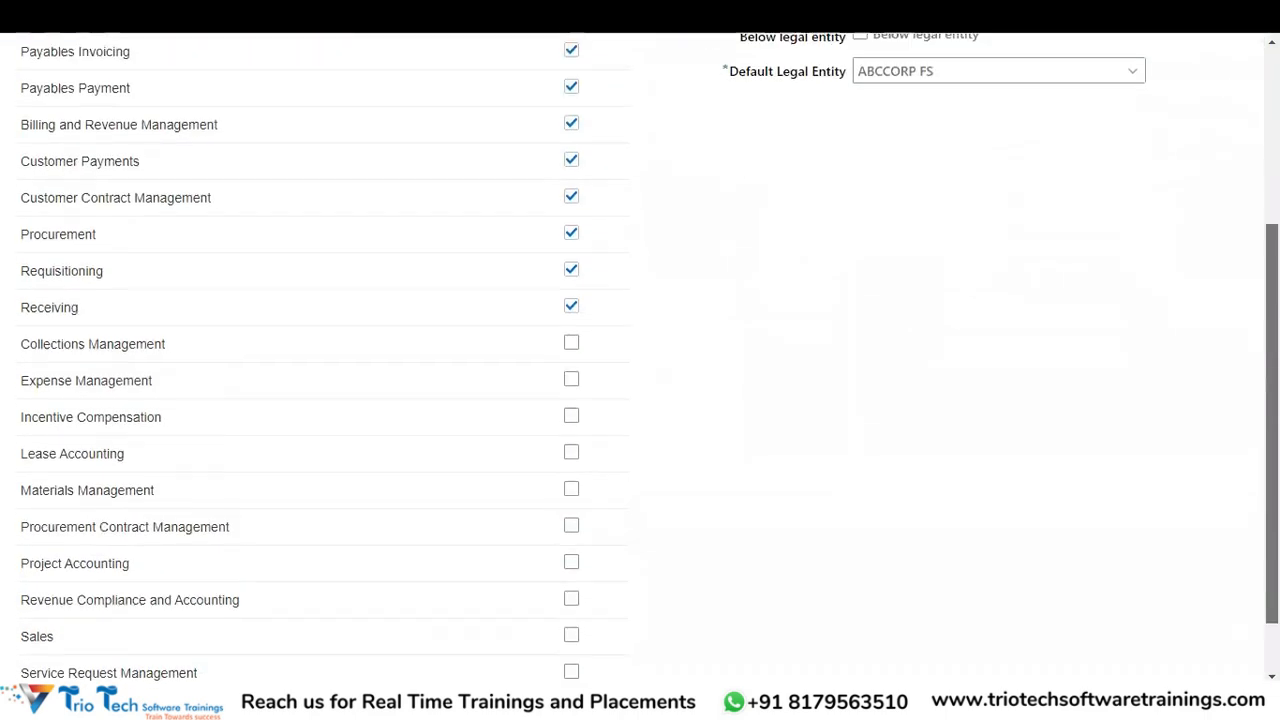
{"action": "scroll", "coordinate": [764, 181], "scroll_direction": "up", "scroll_amount": 3}
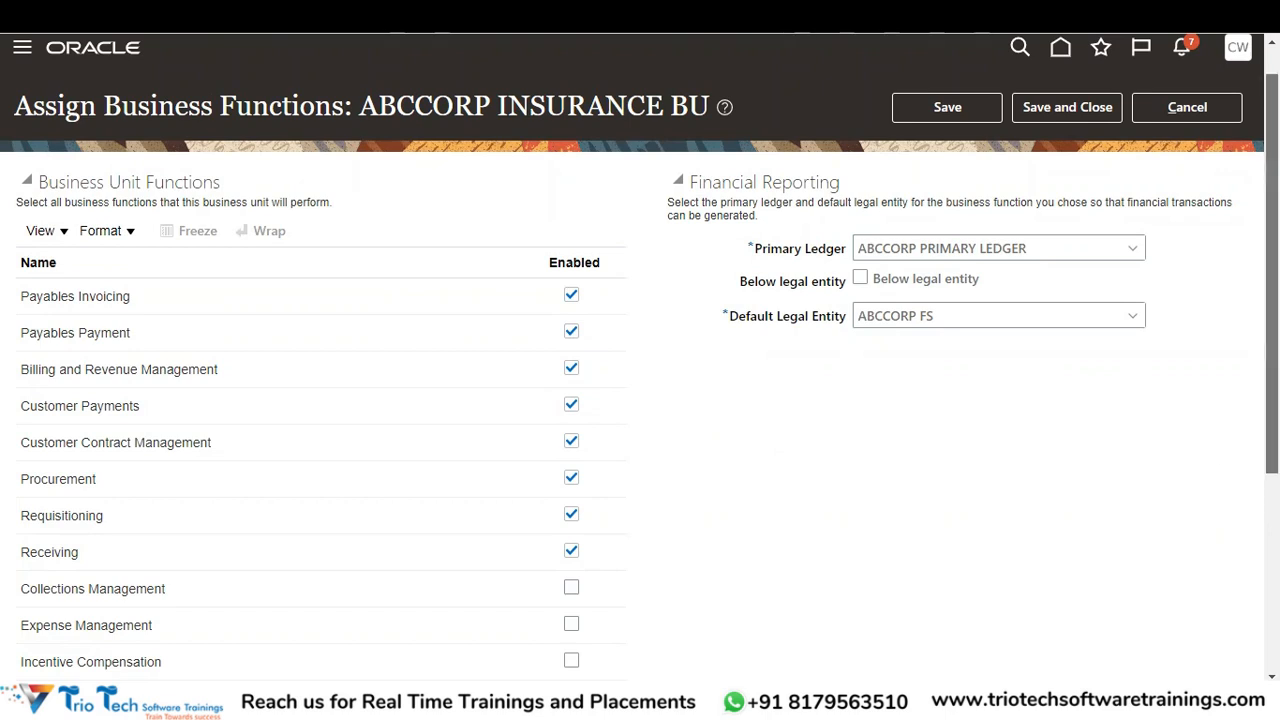
{"action": "scroll", "coordinate": [611, 463], "scroll_direction": "down", "scroll_amount": 2}
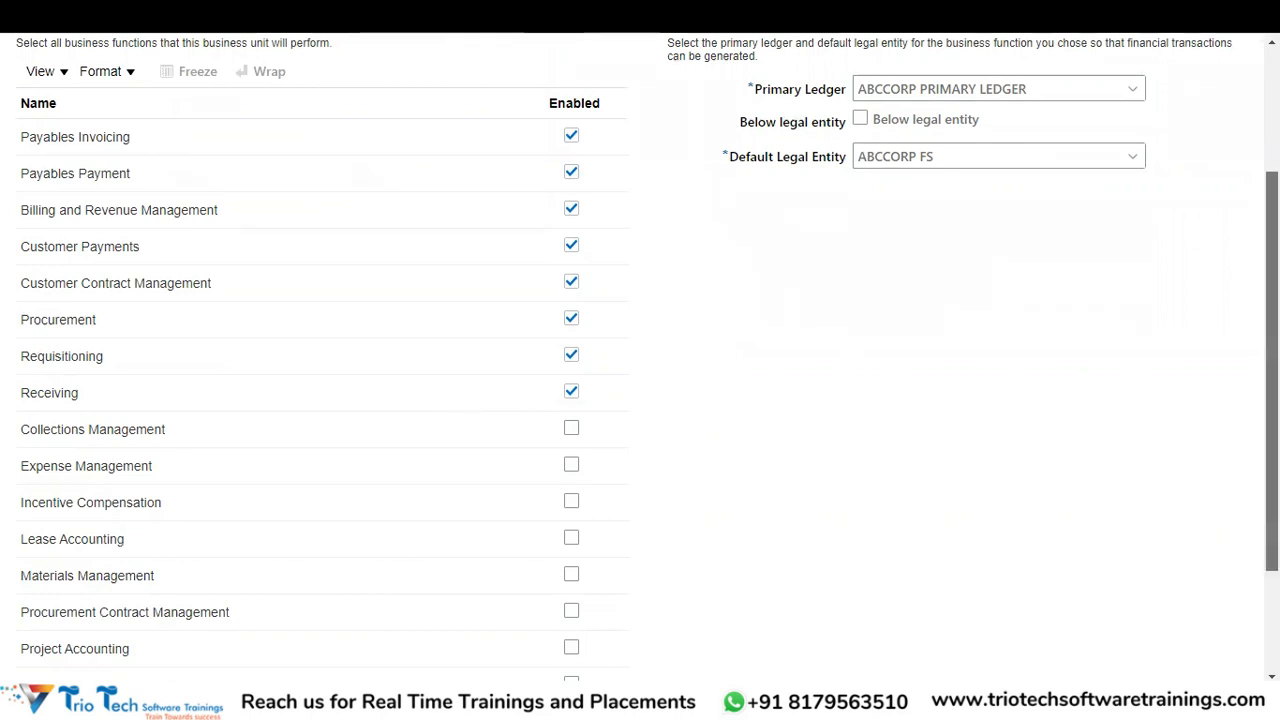
{"action": "scroll", "coordinate": [640, 360], "scroll_direction": "down", "scroll_amount": 3}
{"action": "scroll", "coordinate": [611, 380], "scroll_direction": "up", "scroll_amount": 5}
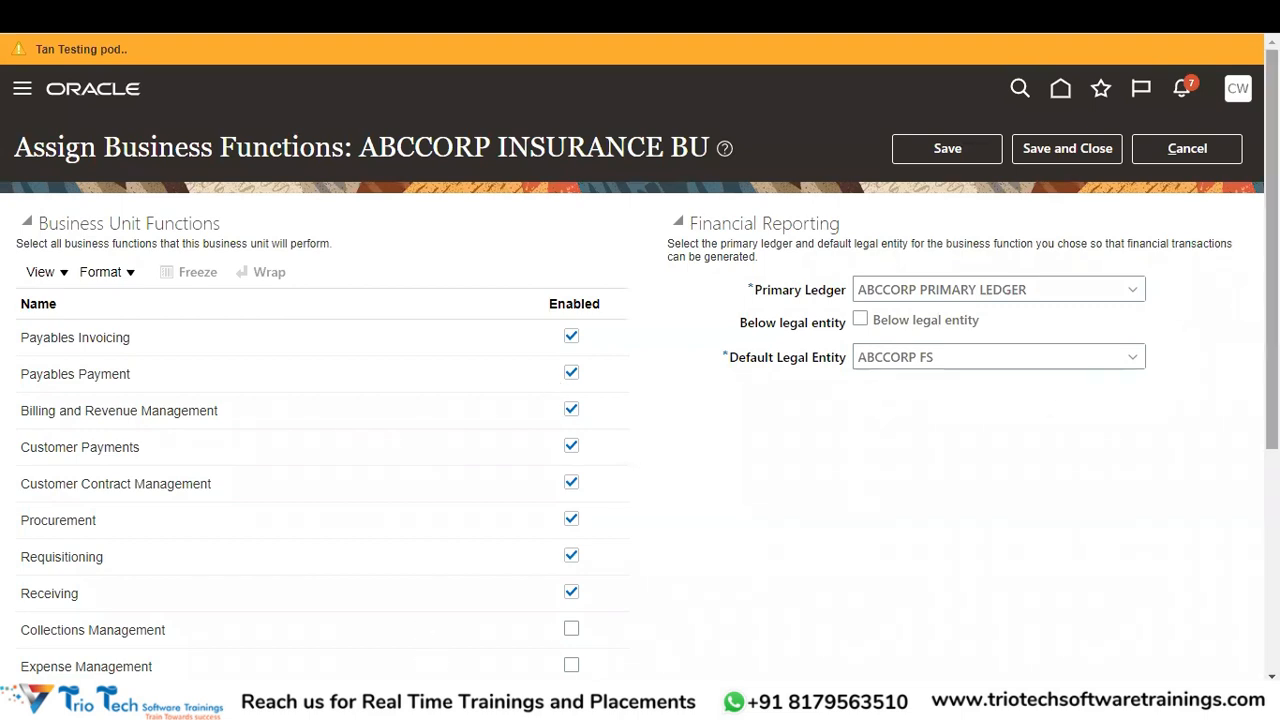
{"action": "scroll", "coordinate": [694, 271], "scroll_direction": "down", "scroll_amount": 3}
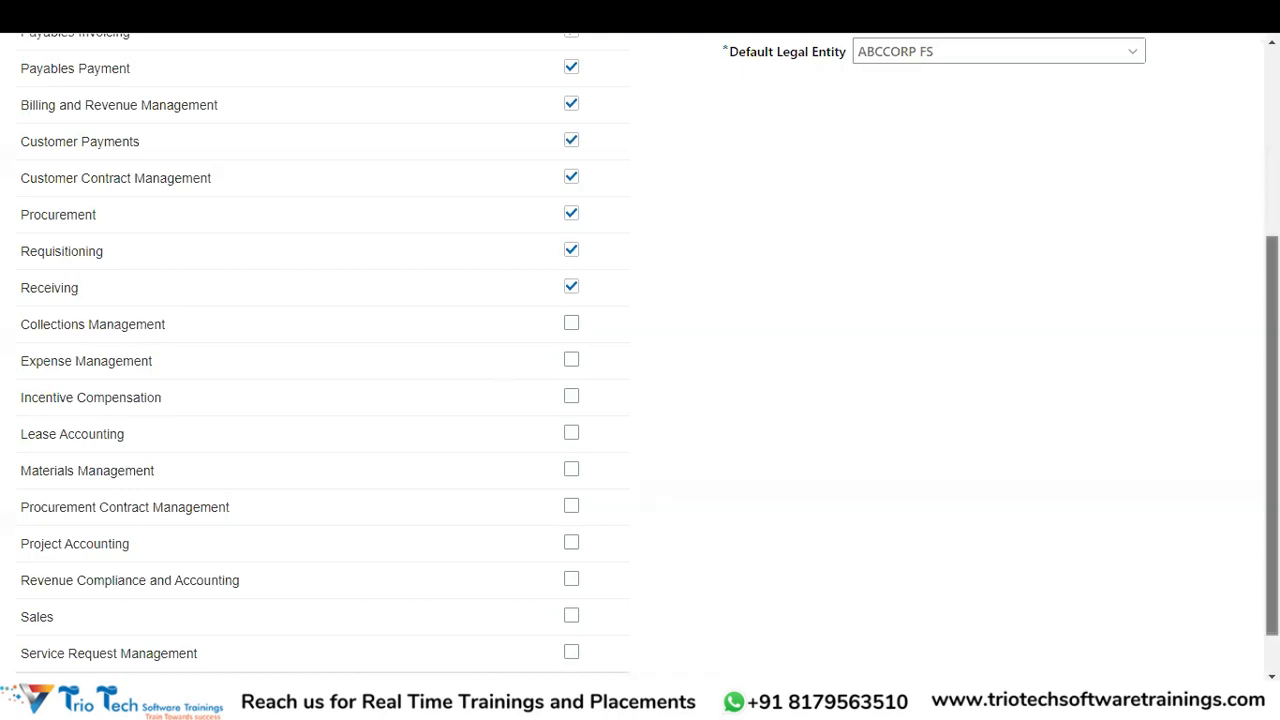
{"action": "scroll", "coordinate": [640, 350], "scroll_direction": "up", "scroll_amount": 3}
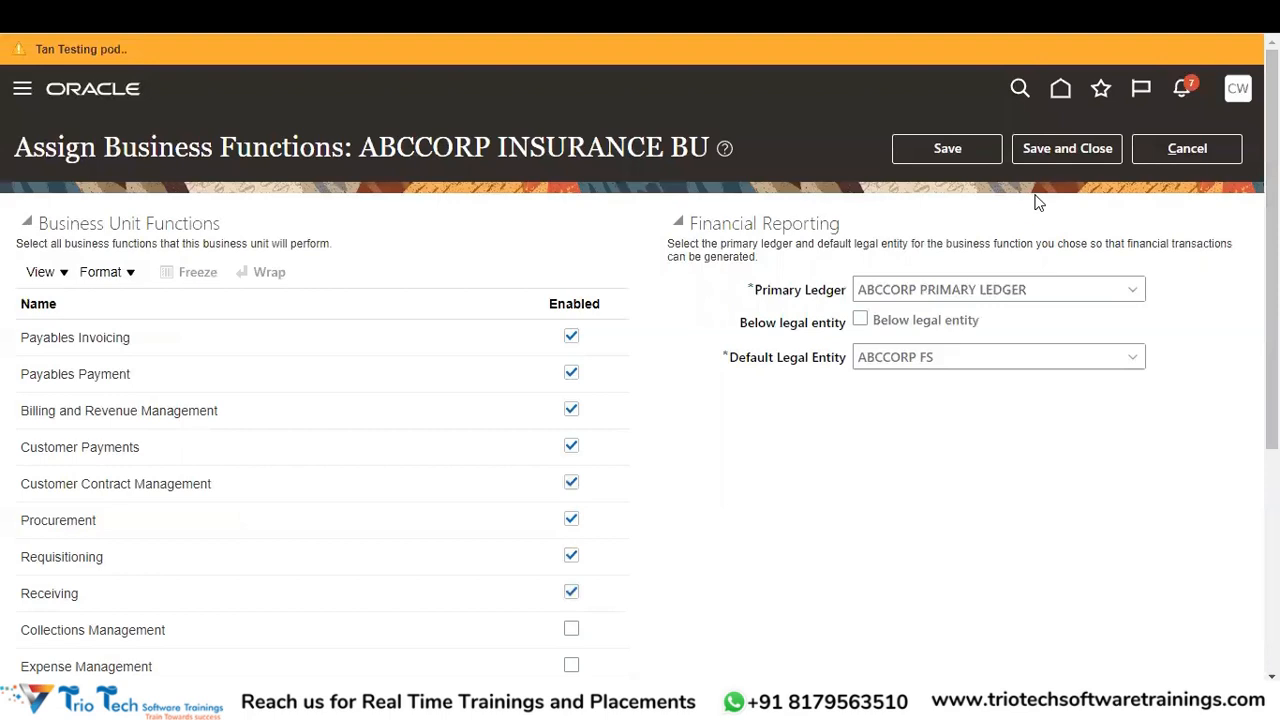
{"action": "left_click", "coordinate": [1074, 157]}
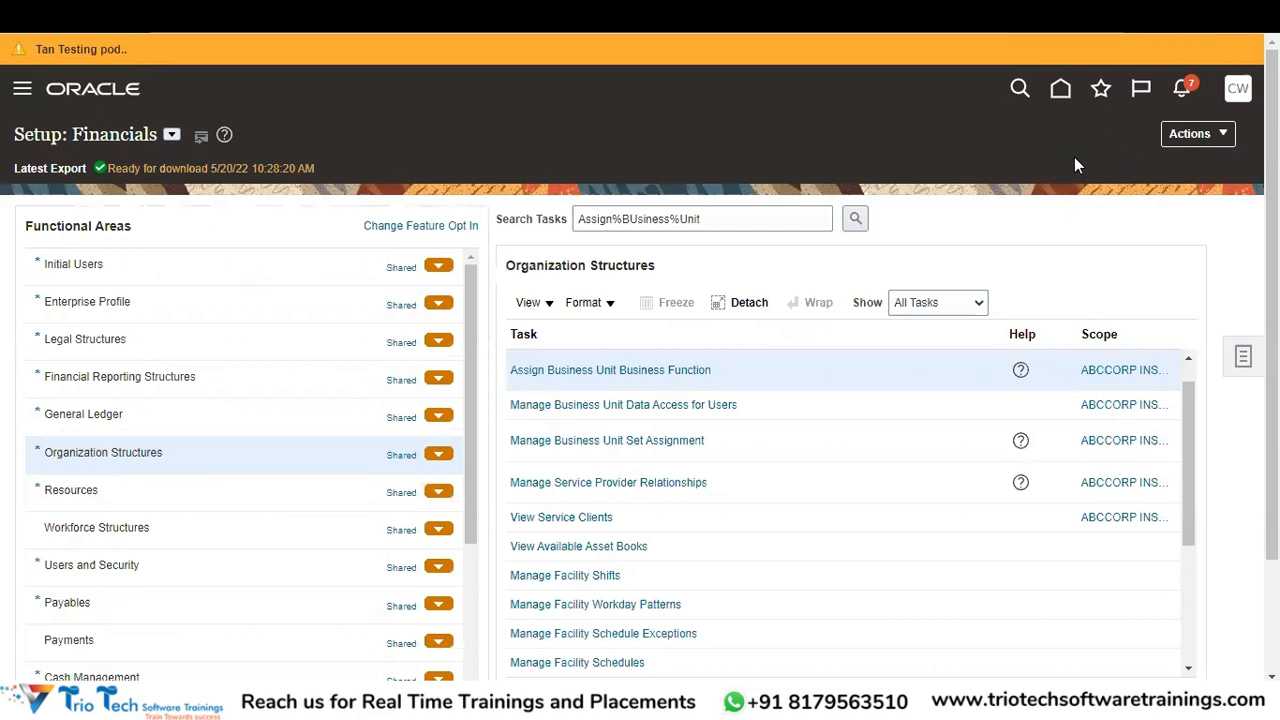
- Search tasks for 'Manage%Receivable%sys%' and open Manage Receivables System Options
{"action": "triple_click", "coordinate": [740, 218]}
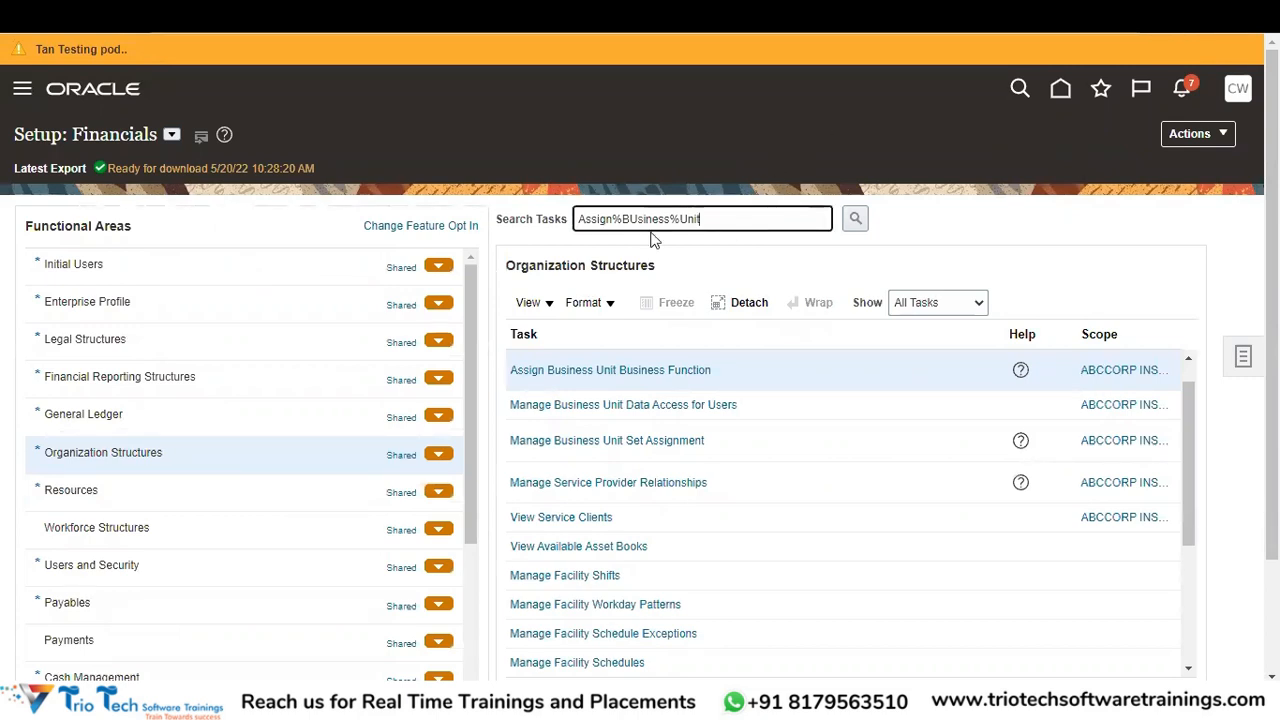
{"action": "type", "text": "Manage"}
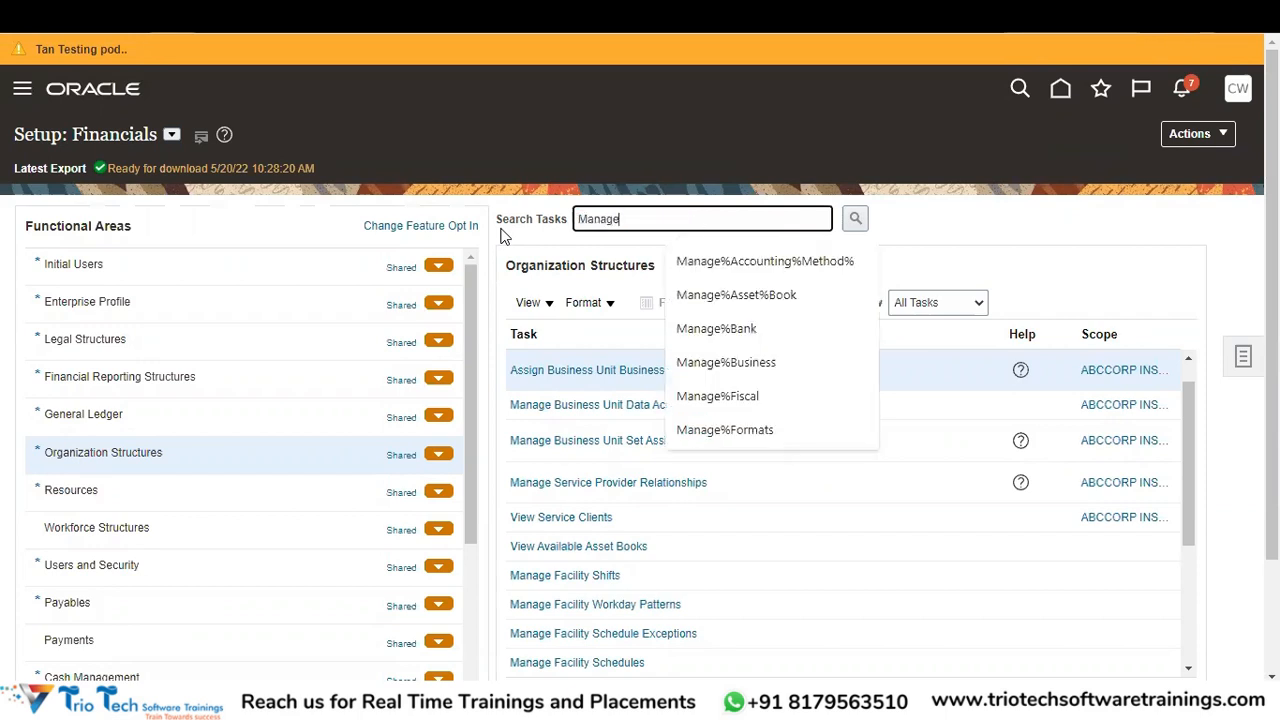
{"action": "type", "text": "%Receivable"}
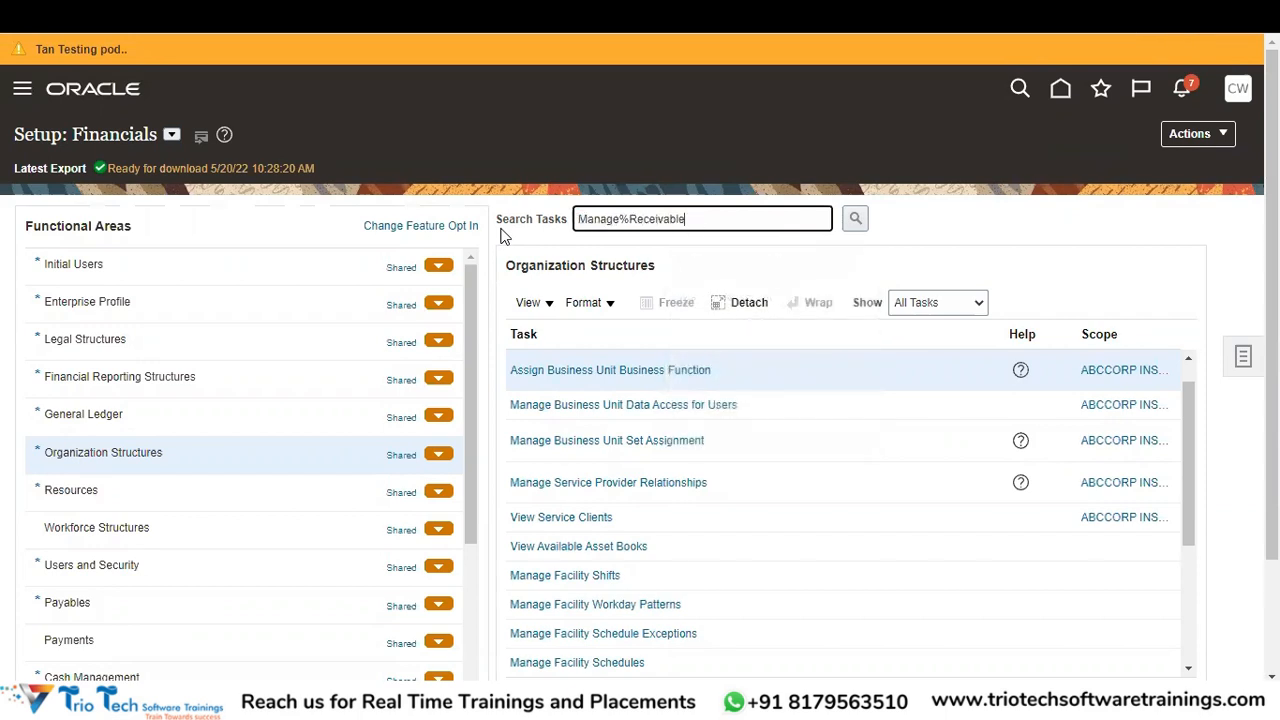
{"action": "type", "text": "%sys%"}
{"action": "key", "text": "Tab"}
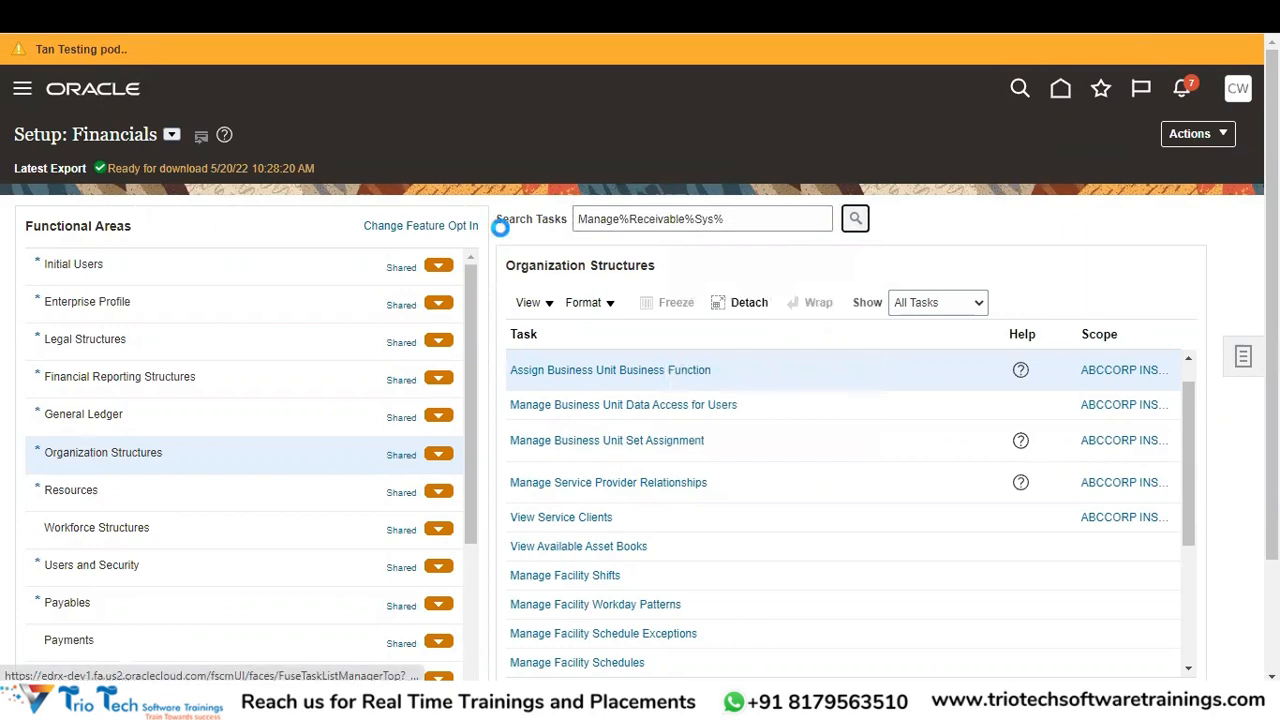
{"action": "key", "text": "Return"}
{"action": "left_click", "coordinate": [400, 356]}
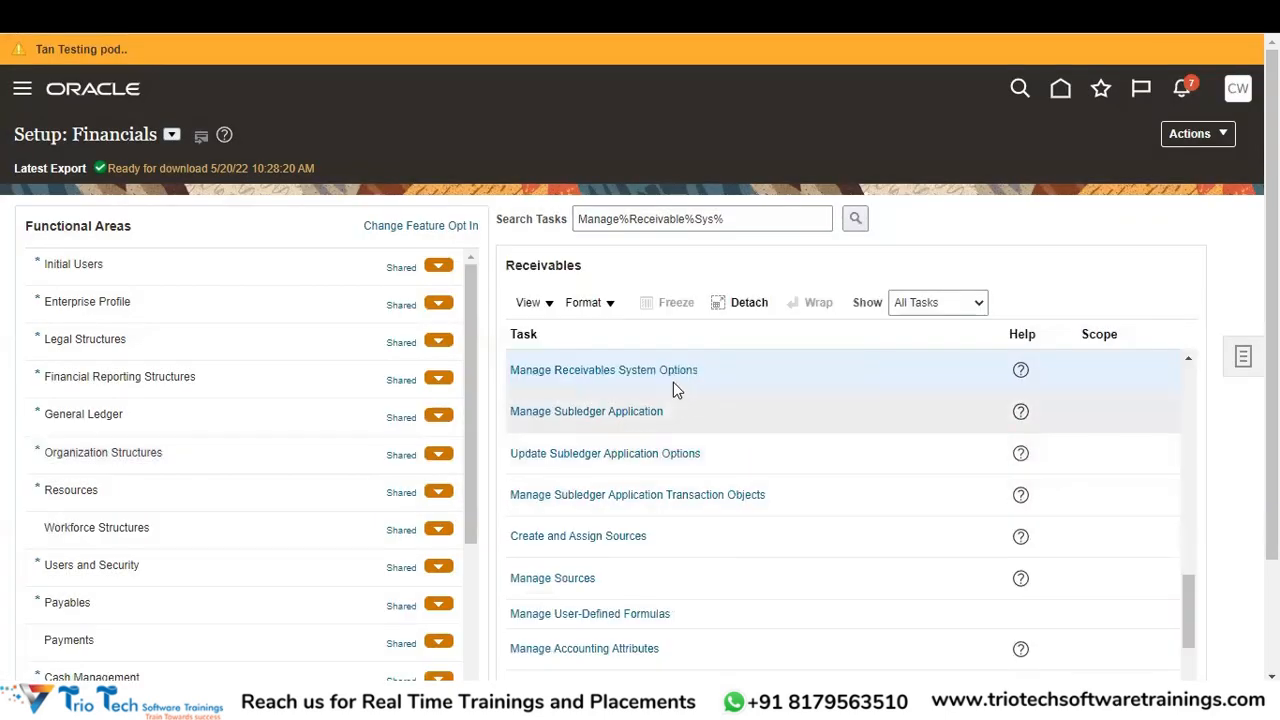
{"action": "left_click", "coordinate": [671, 373]}
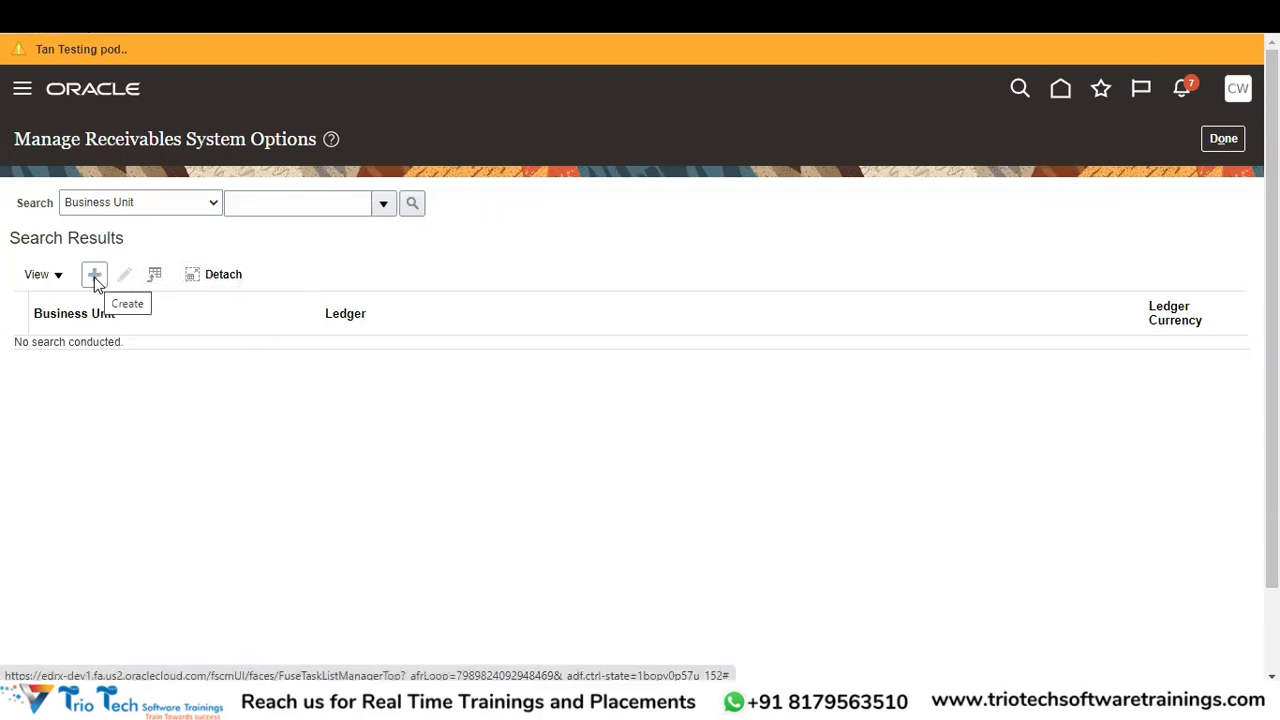
- Start new system options with business unit ABCCORP and open the full business unit search
{"action": "left_click", "coordinate": [95, 276]}
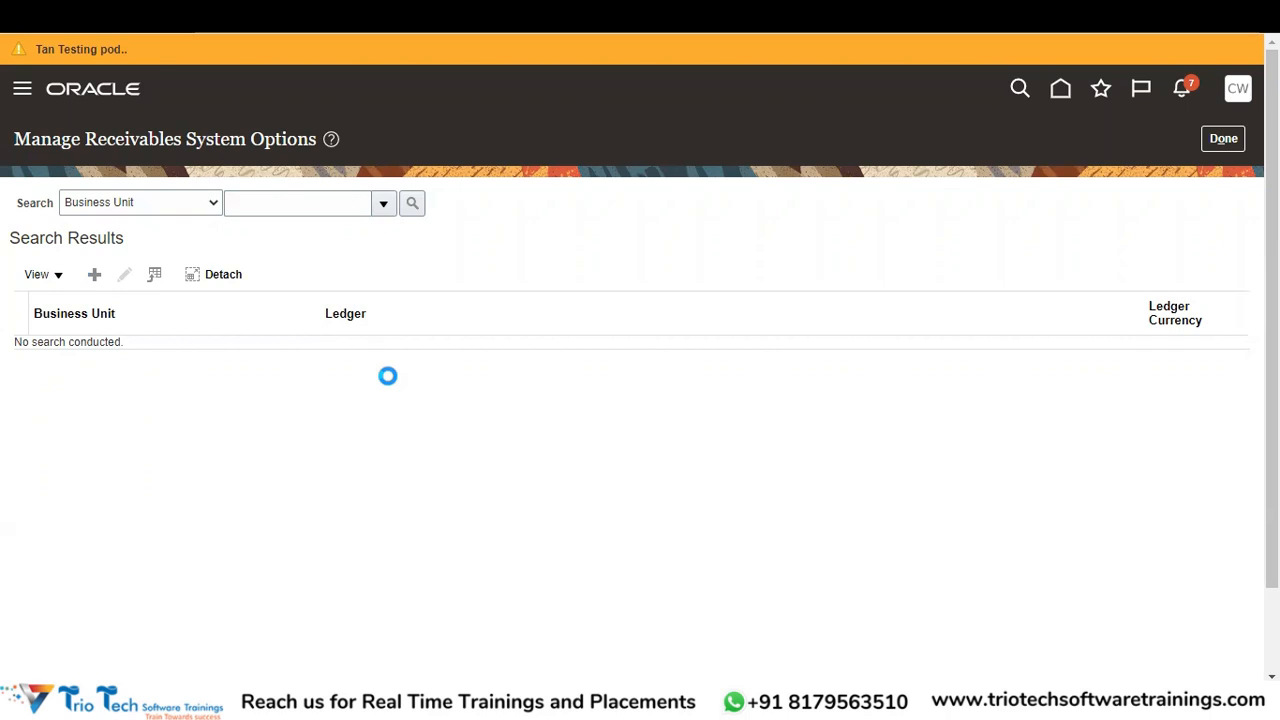
{"action": "left_click", "coordinate": [268, 212]}
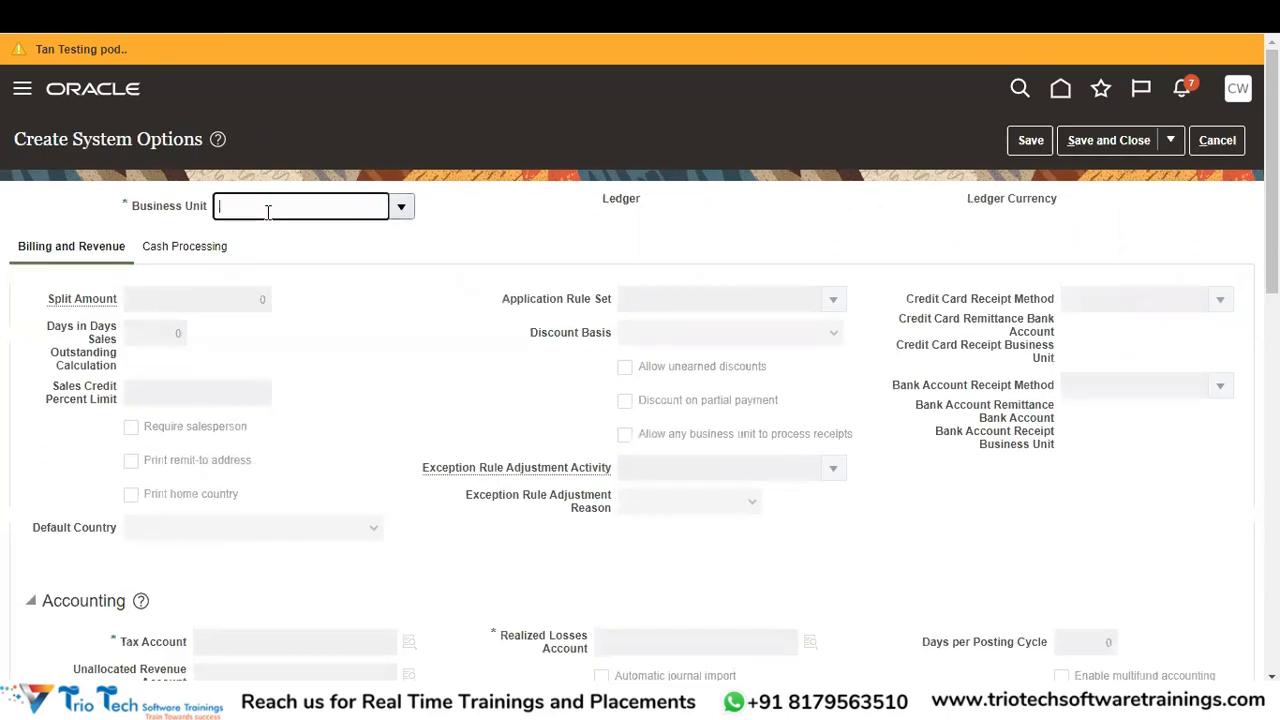
{"action": "type", "text": "ABCCORP"}
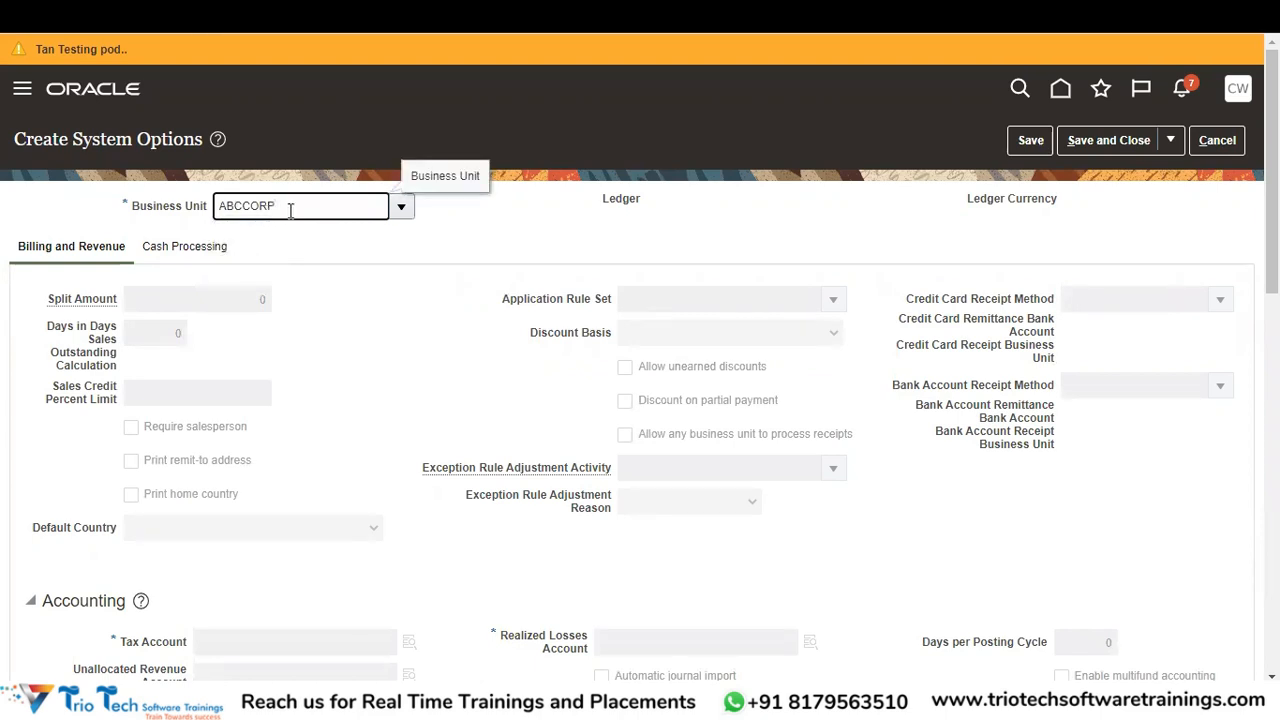
{"action": "left_click", "coordinate": [399, 208]}
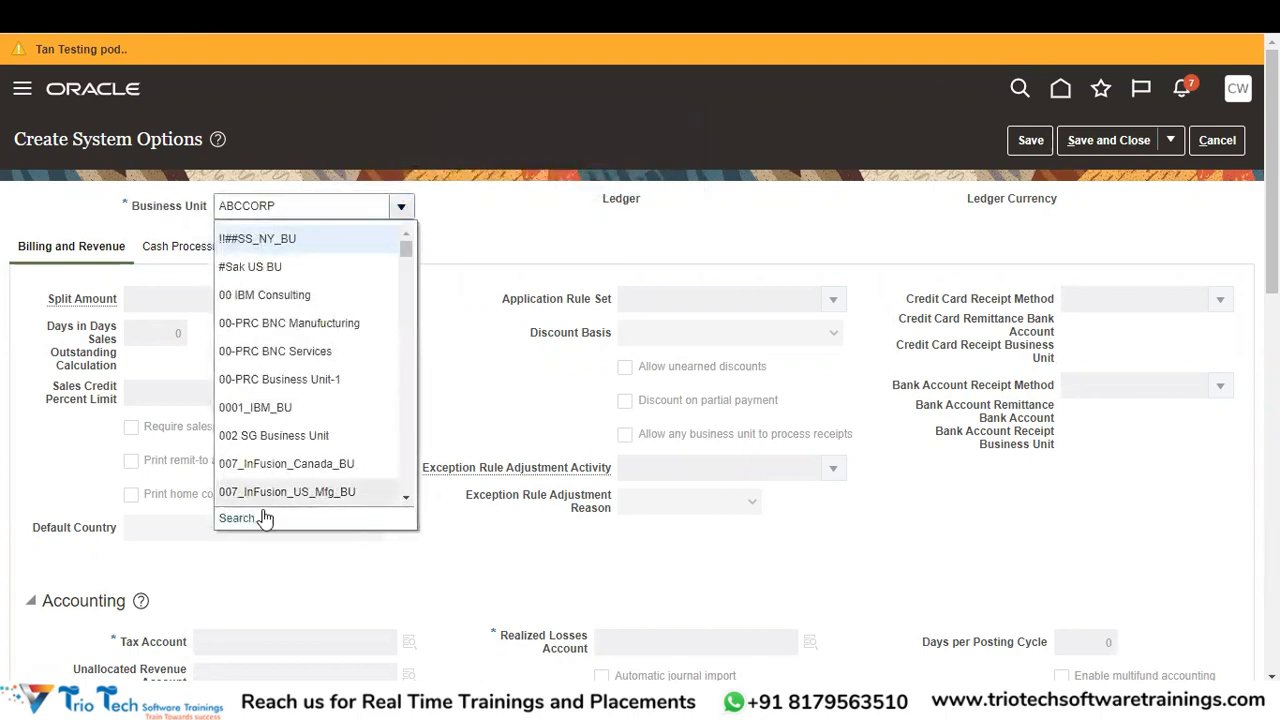
{"action": "left_click", "coordinate": [250, 518]}
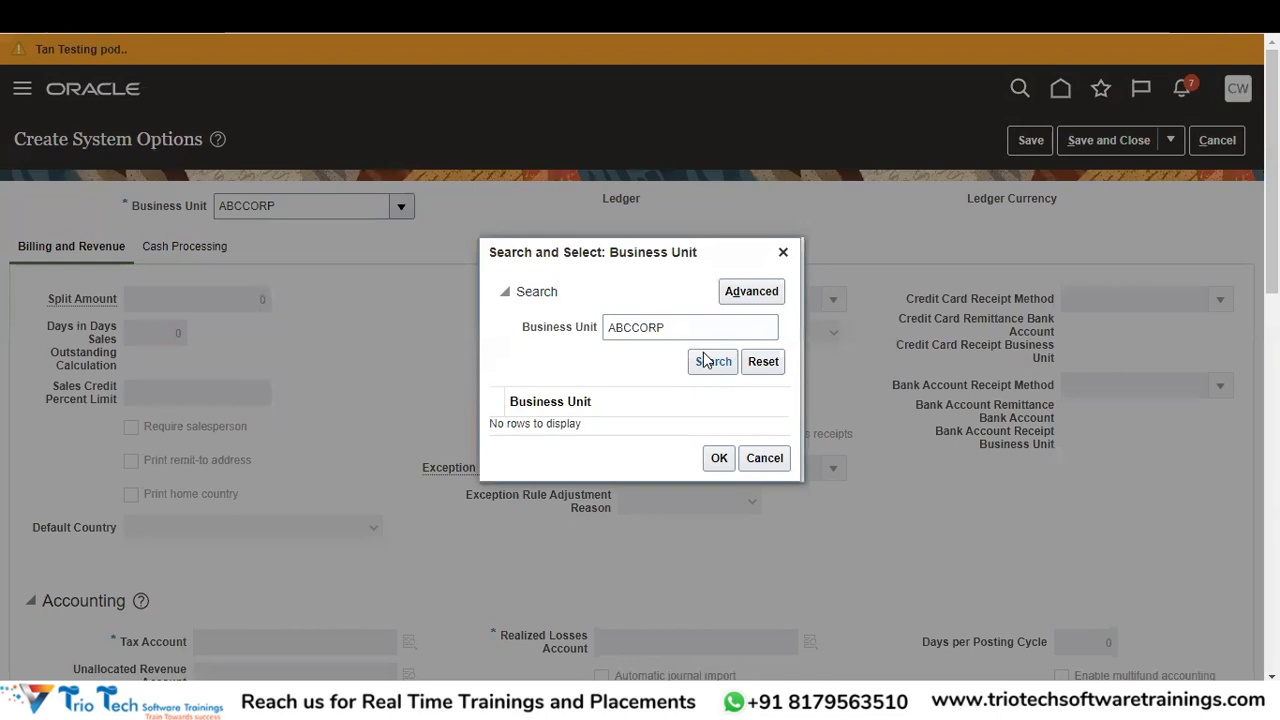
- Search business units for ABCCORP and ABC, then clear the filter to list all
{"action": "left_click", "coordinate": [705, 360]}
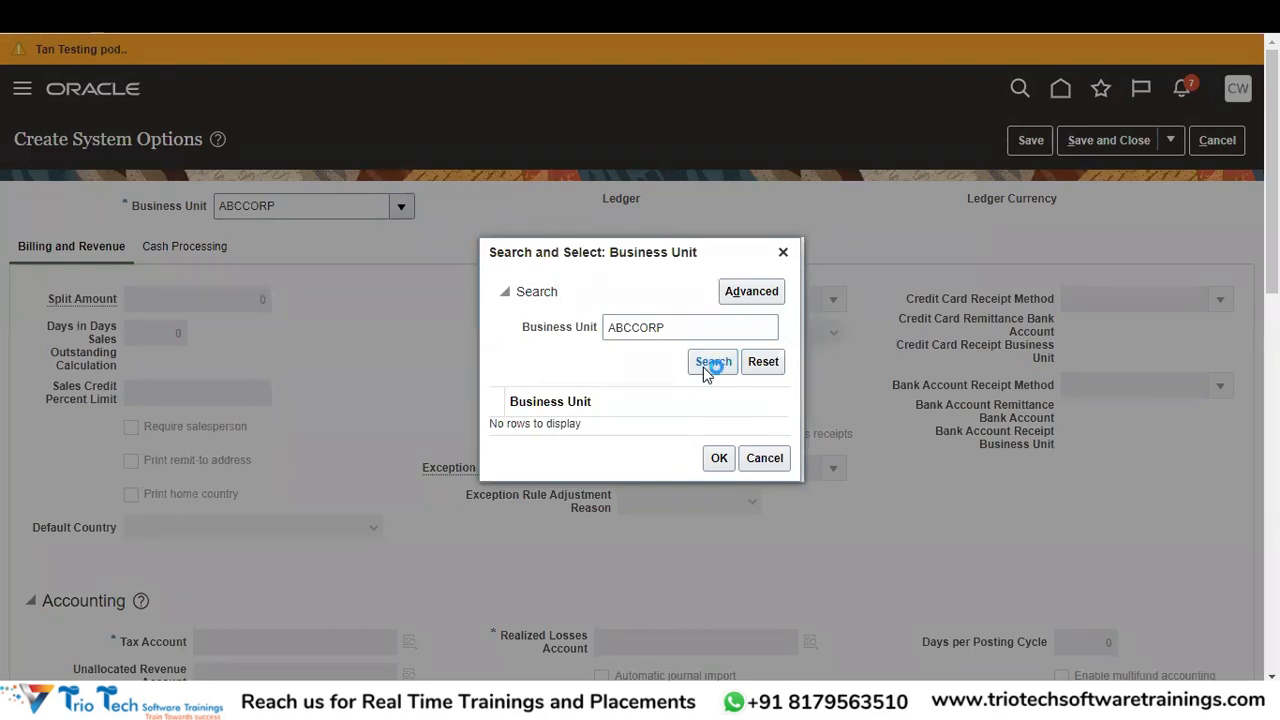
{"action": "left_click", "coordinate": [675, 325]}
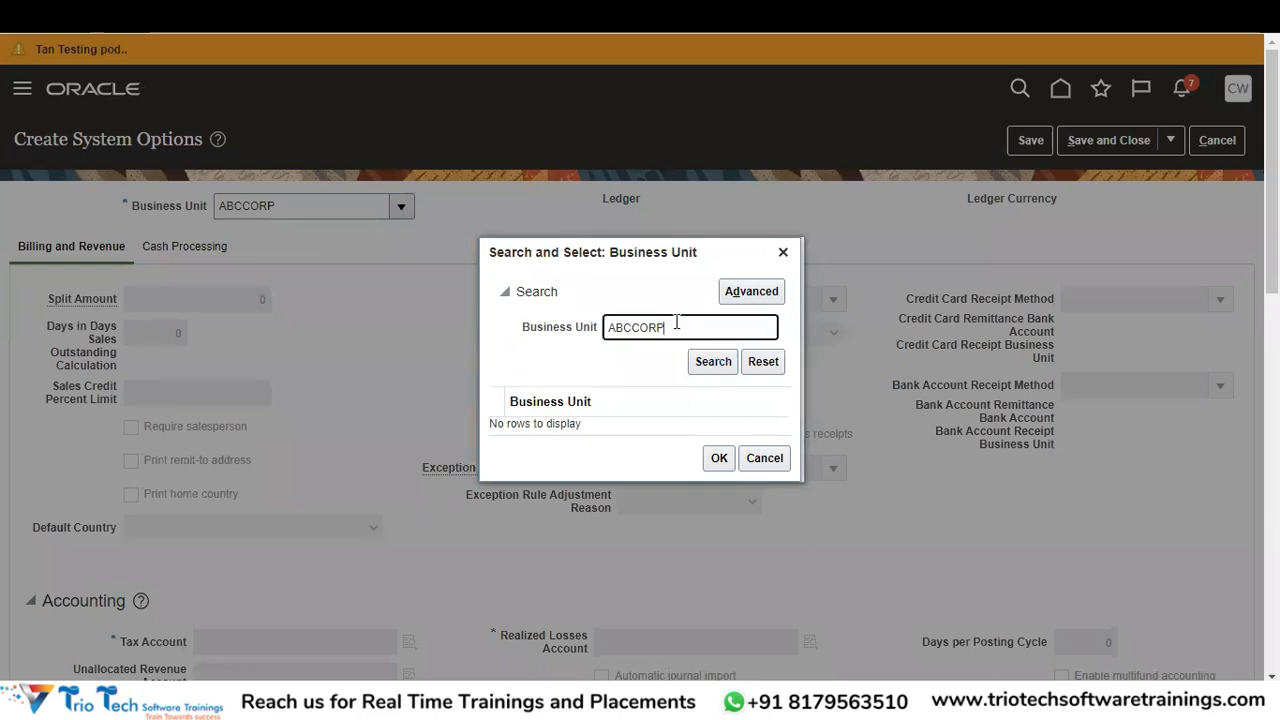
{"action": "key", "text": "BackSpace"}
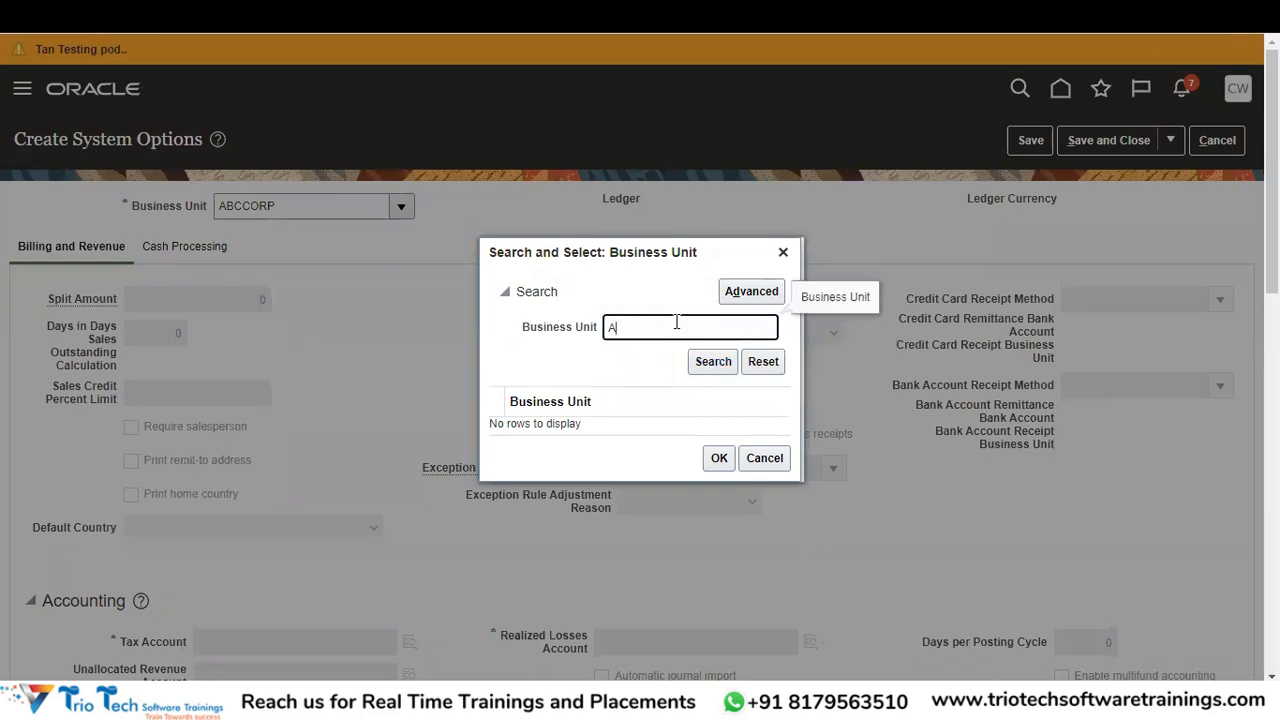
{"action": "type", "text": "BC"}
{"action": "left_click", "coordinate": [704, 364]}
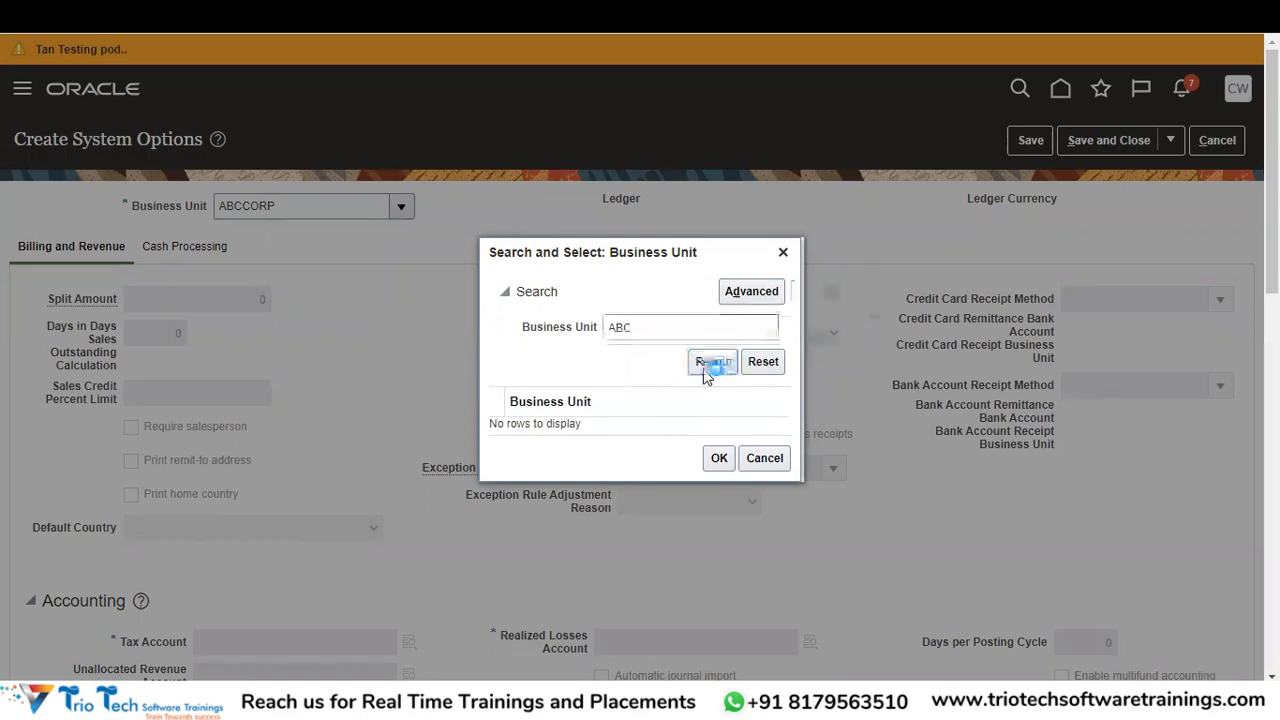
{"action": "left_click", "coordinate": [706, 373]}
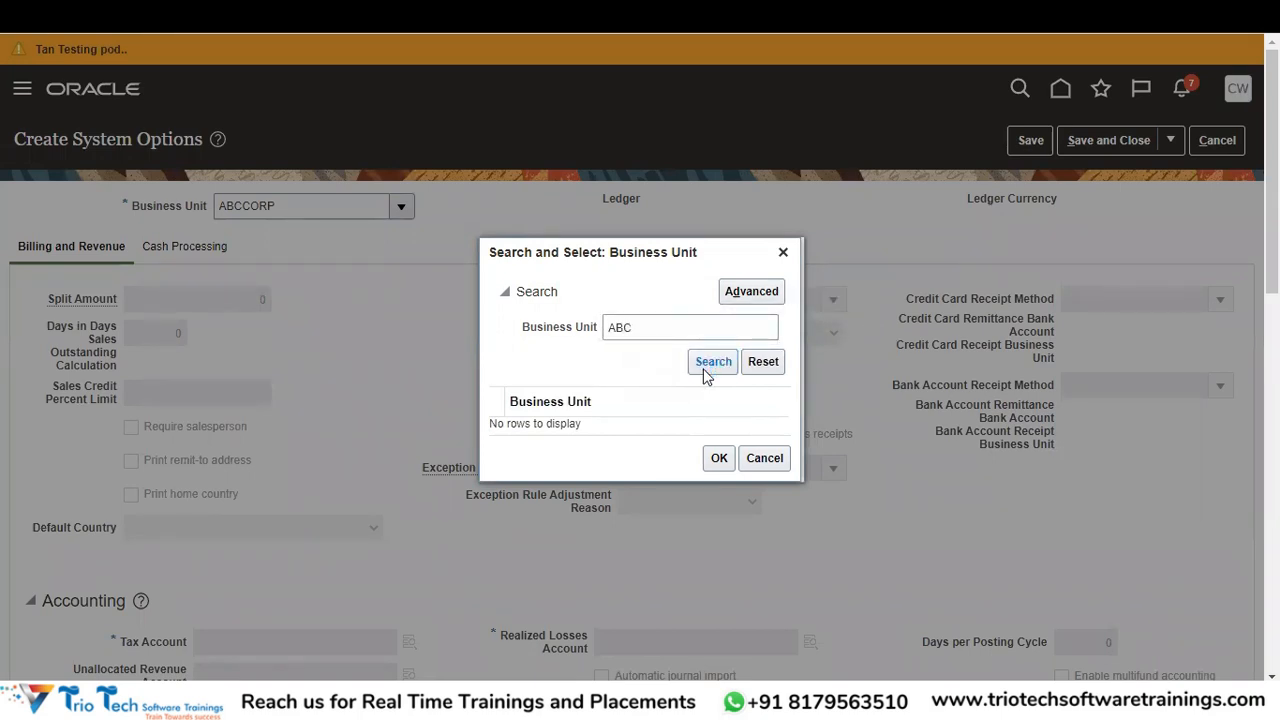
{"action": "left_click_drag", "start_coordinate": [645, 330], "coordinate": [508, 346]}
{"action": "key", "text": "BackSpace"}
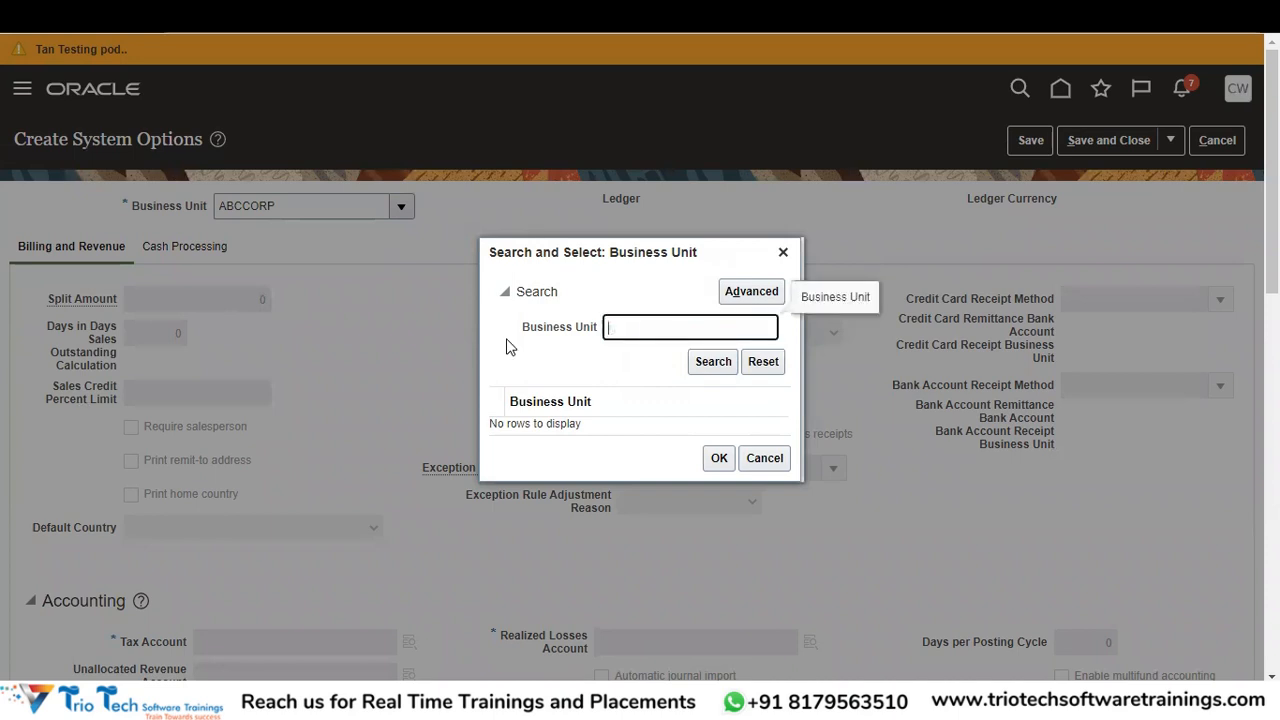
{"action": "left_click", "coordinate": [716, 366]}
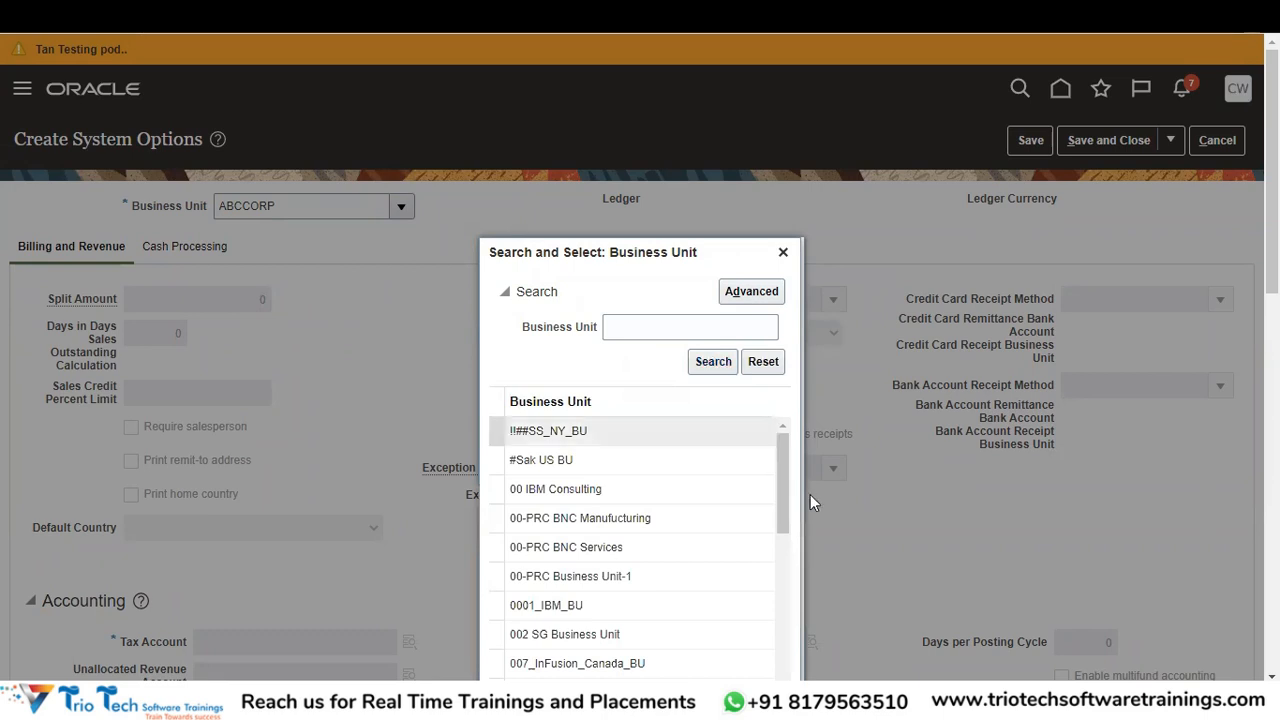
- Retry the business unit search with ABCCORP, then clear it to list all units
{"action": "left_click", "coordinate": [667, 327]}
{"action": "type", "text": "ABCCORP%"}
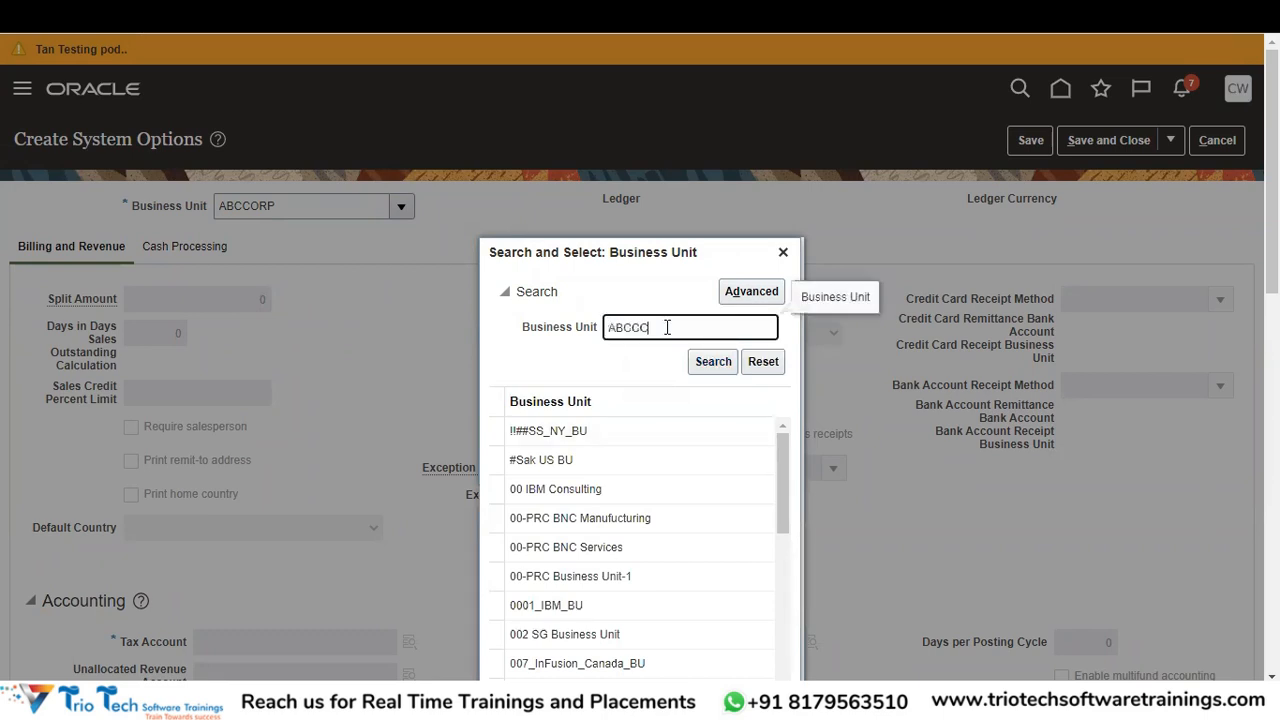
{"action": "left_click", "coordinate": [731, 366]}
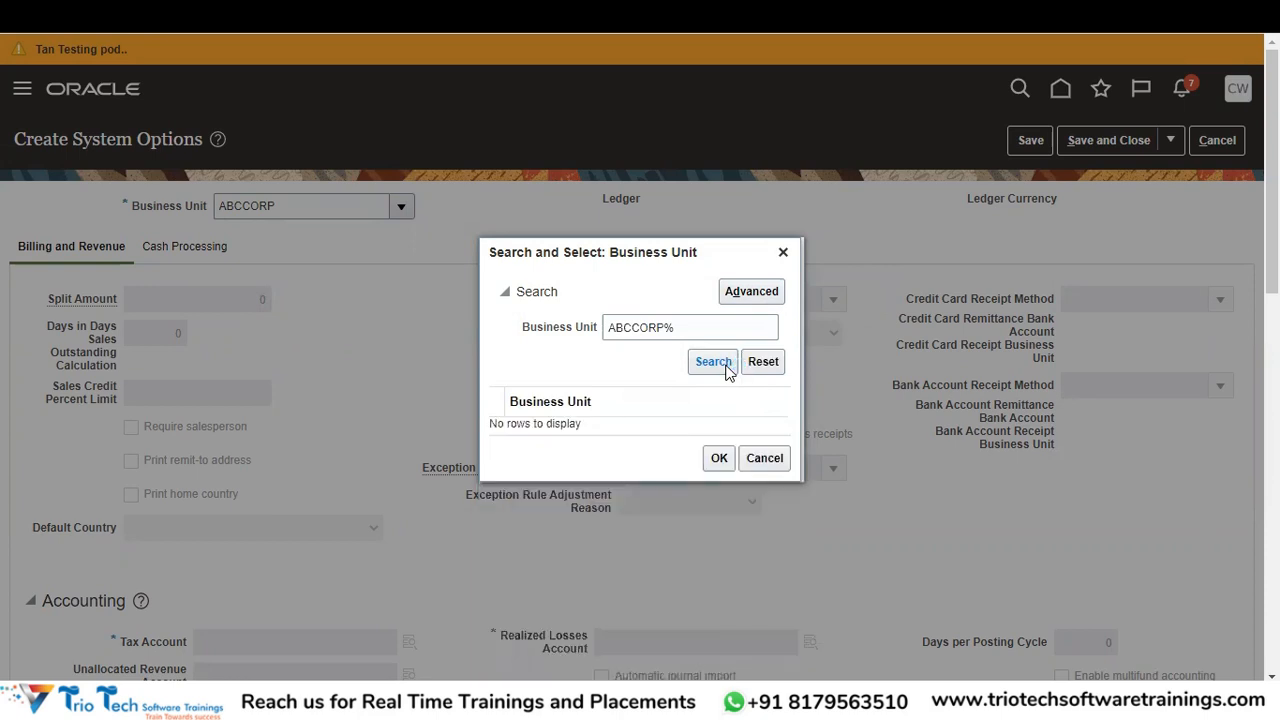
{"action": "left_click", "coordinate": [728, 367]}
{"action": "double_click", "coordinate": [694, 334]}
{"action": "key", "text": "BackSpace"}
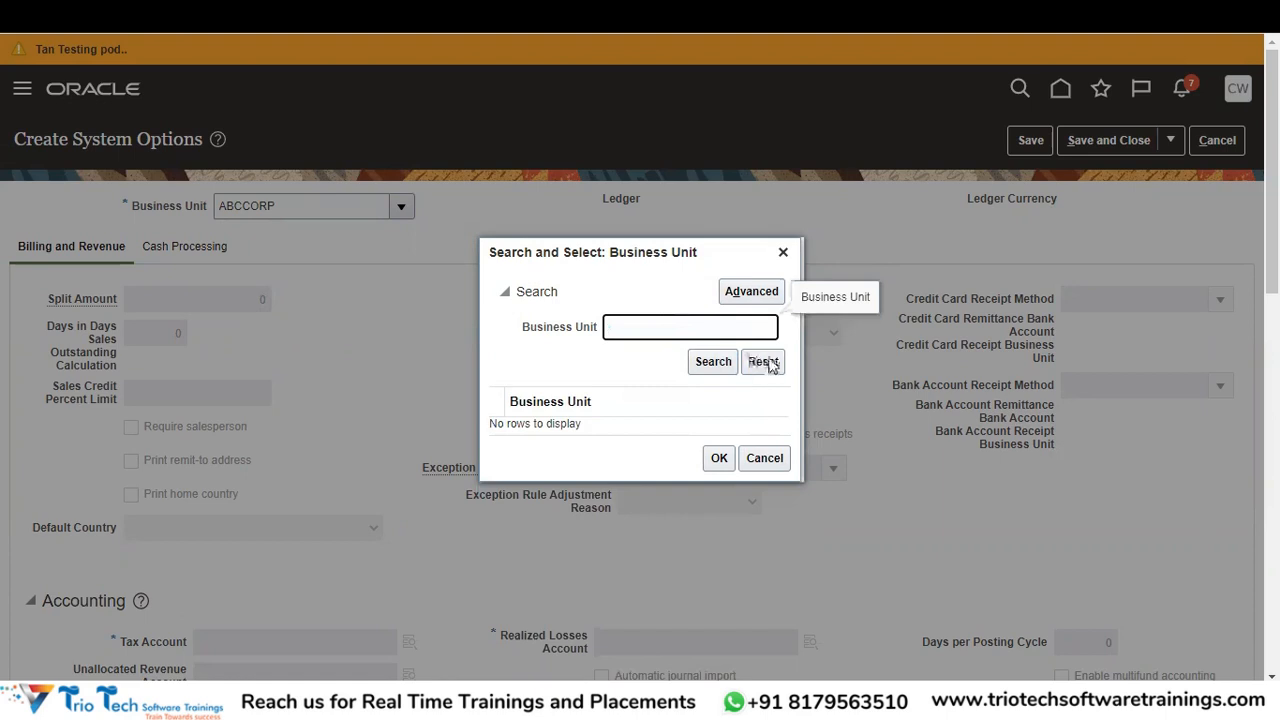
{"action": "left_click", "coordinate": [714, 366]}
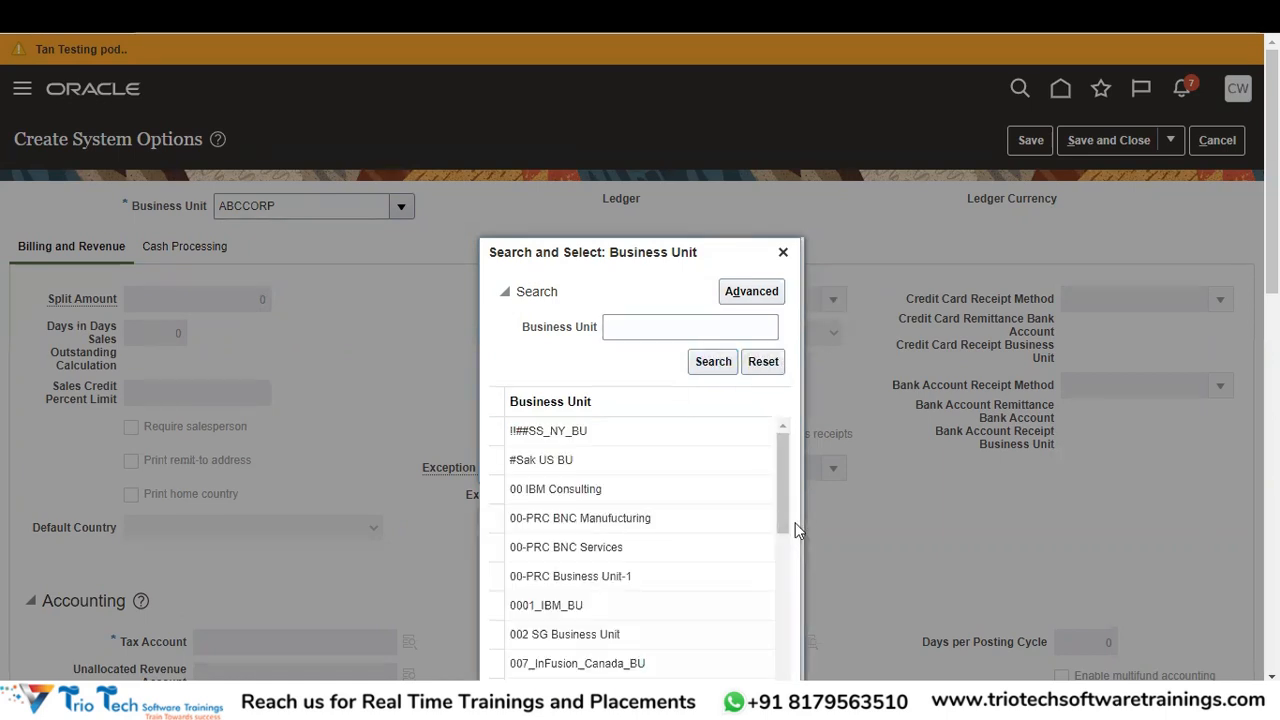
- Select ABCCORP INSURANCE BU from the full list and confirm it
{"action": "scroll", "coordinate": [784, 519], "scroll_direction": "down", "scroll_amount": 5}
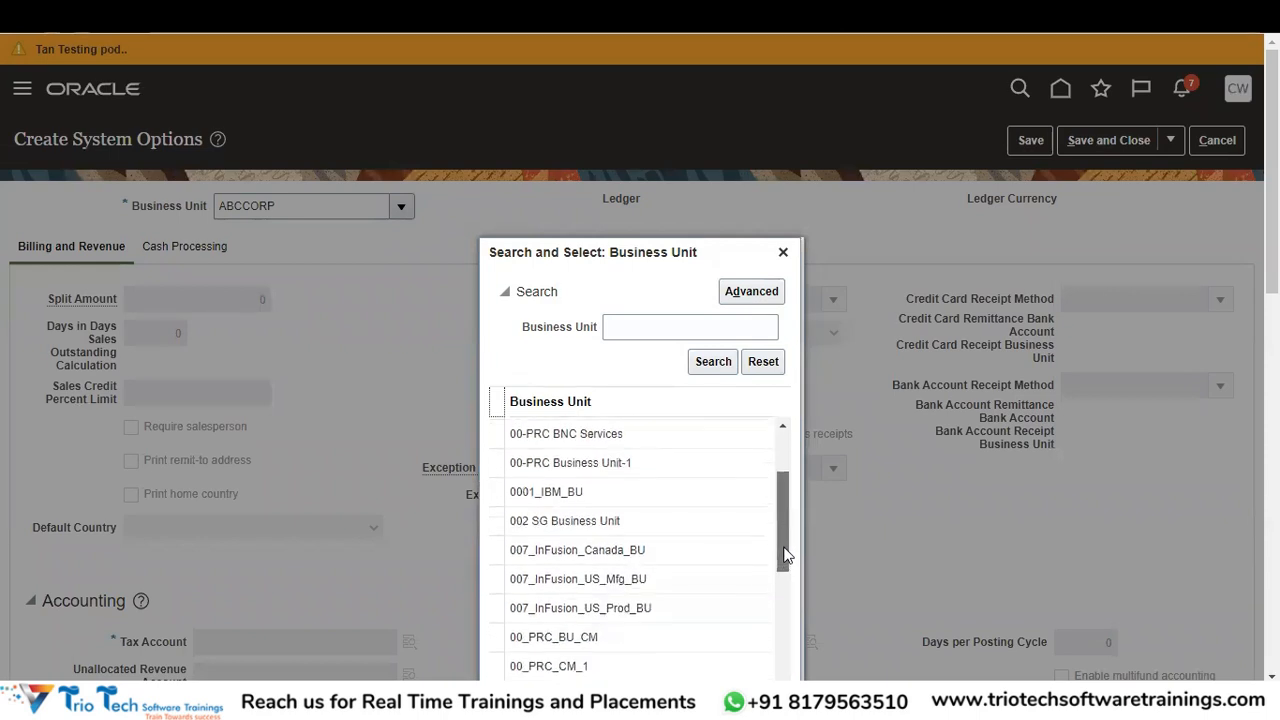
{"action": "scroll", "coordinate": [786, 619], "scroll_direction": "down", "scroll_amount": 3}
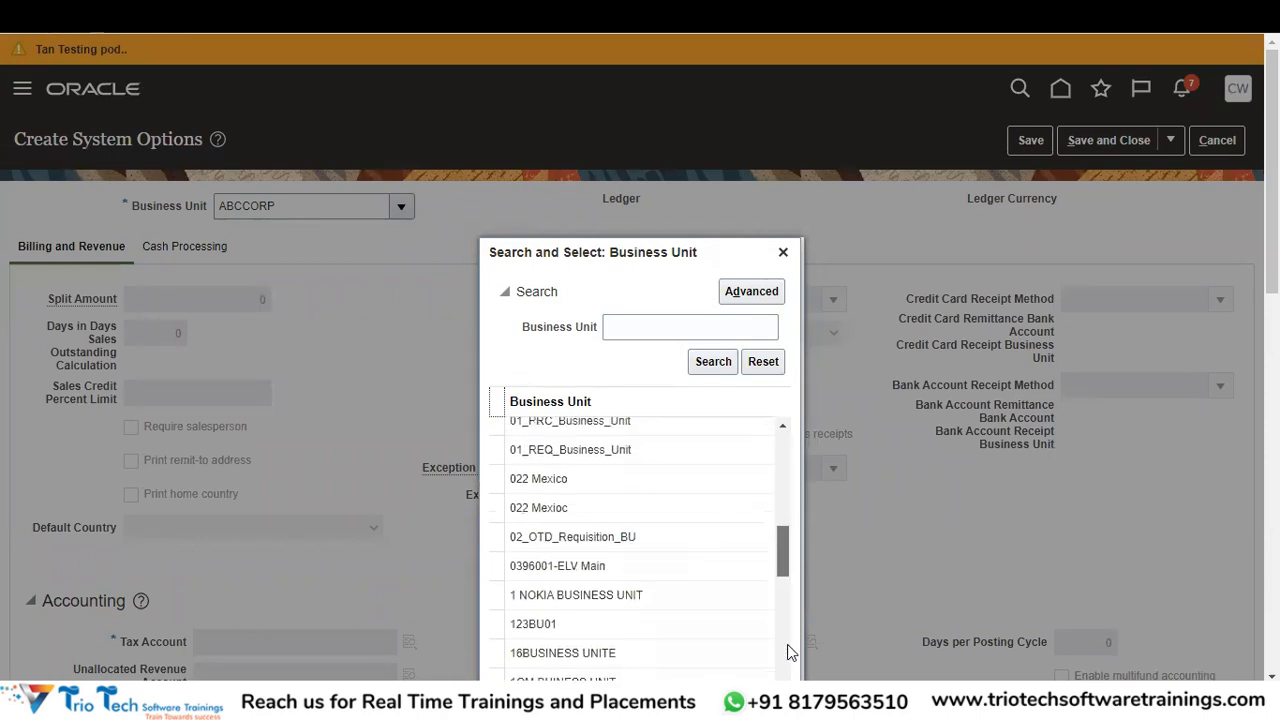
{"action": "scroll", "coordinate": [784, 560], "scroll_direction": "down", "scroll_amount": 3}
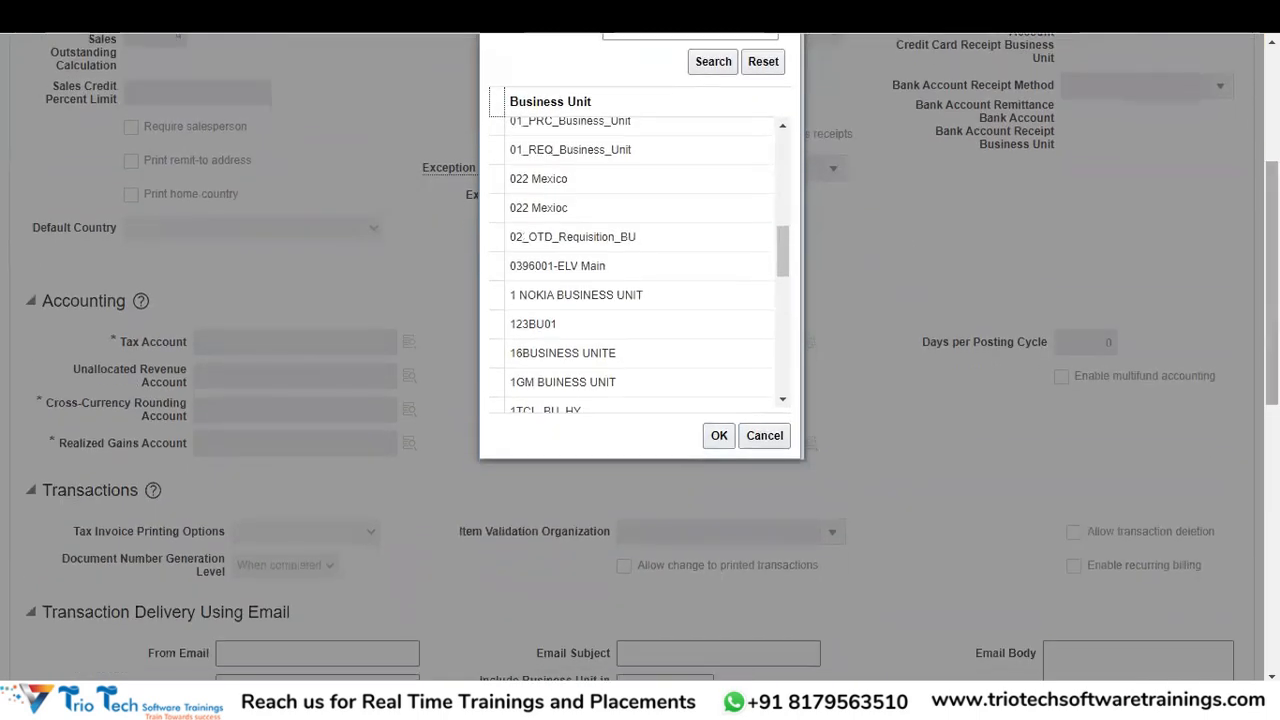
{"action": "scroll", "coordinate": [780, 472], "scroll_direction": "down", "scroll_amount": 5}
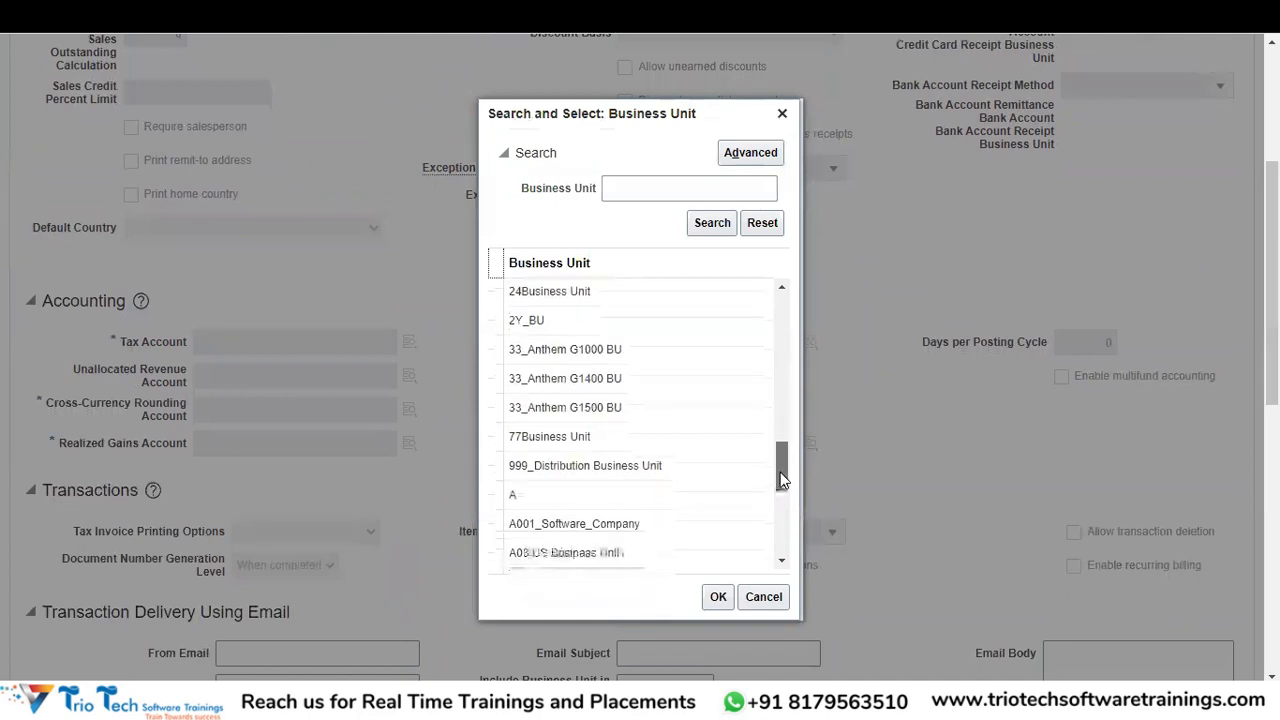
{"action": "scroll", "coordinate": [782, 490], "scroll_direction": "down", "scroll_amount": 3}
{"action": "scroll", "coordinate": [783, 499], "scroll_direction": "down", "scroll_amount": 3}
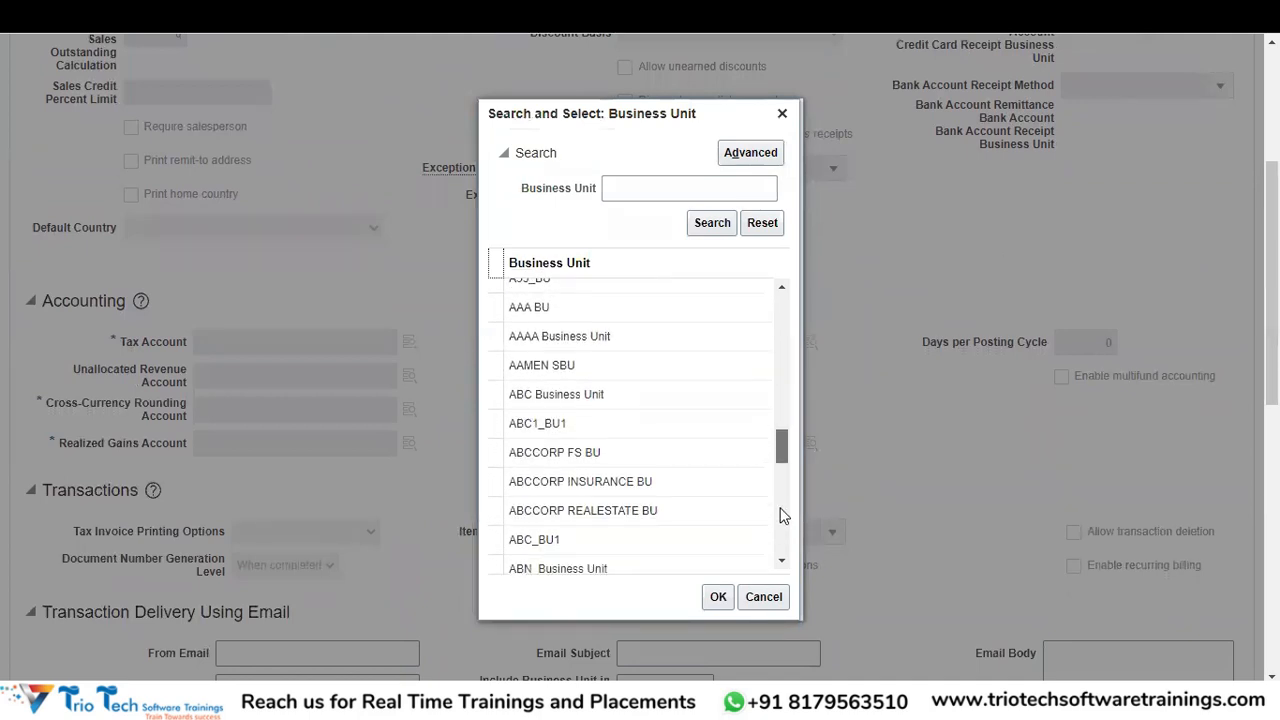
{"action": "left_click", "coordinate": [600, 487]}
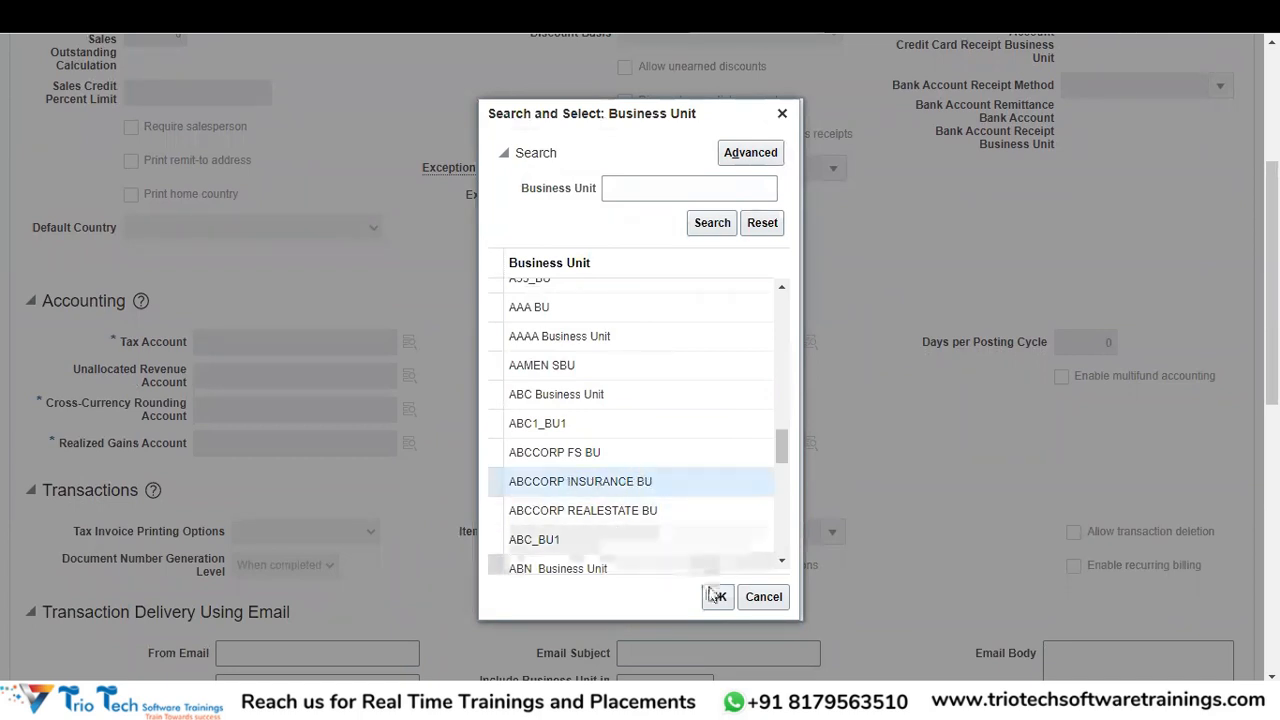
{"action": "left_click", "coordinate": [716, 597]}
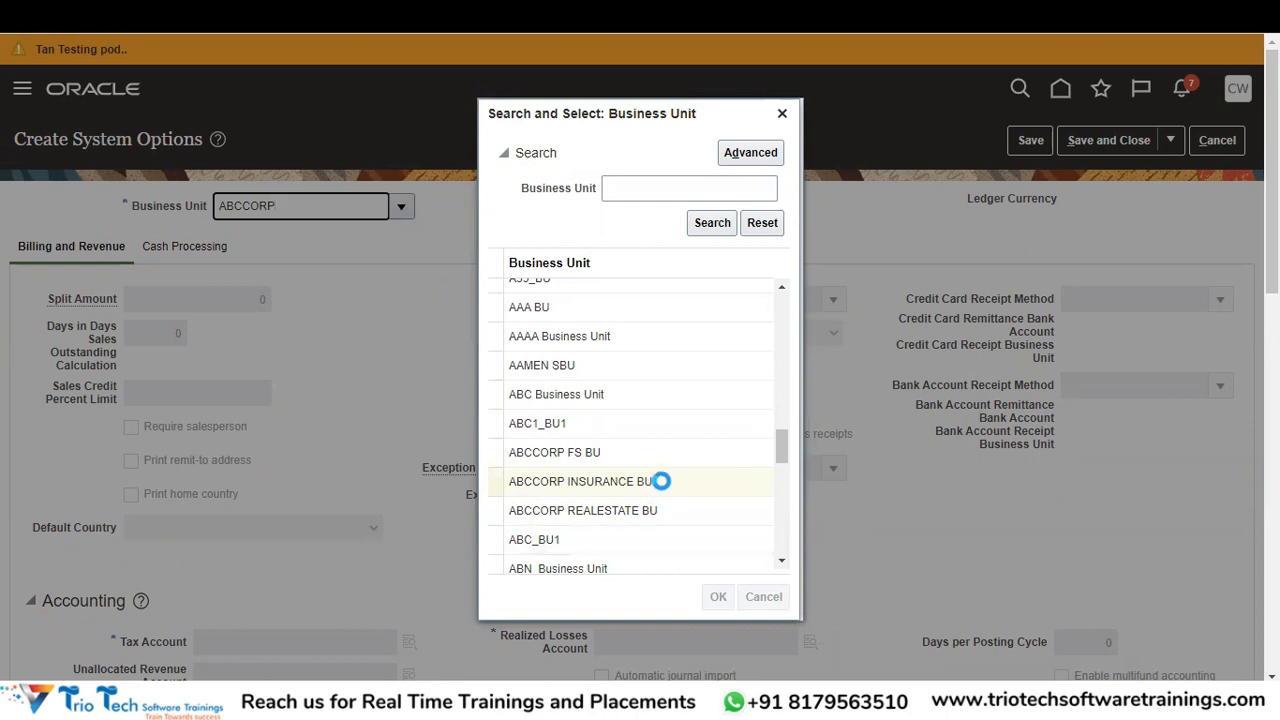
{"action": "double_click", "coordinate": [667, 483]}
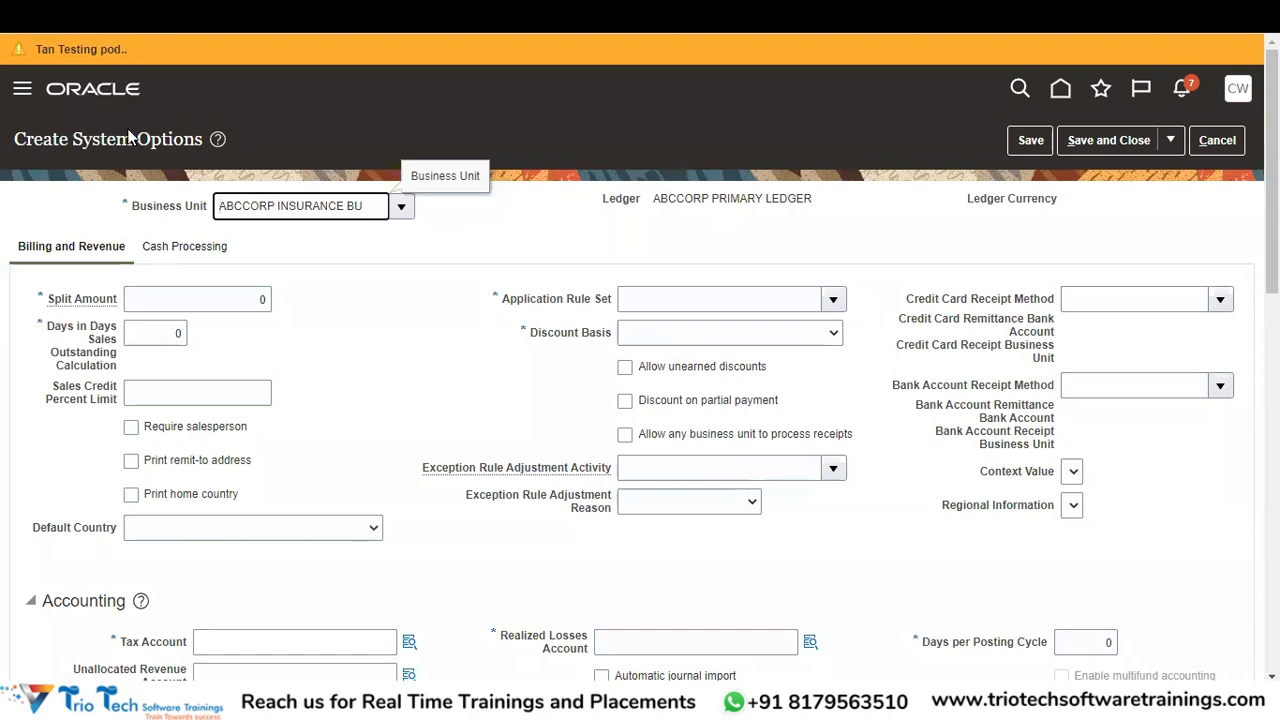
- Replace the Split Amount of 0 with 100
{"action": "scroll", "coordinate": [200, 131], "scroll_direction": "down", "scroll_amount": 3}
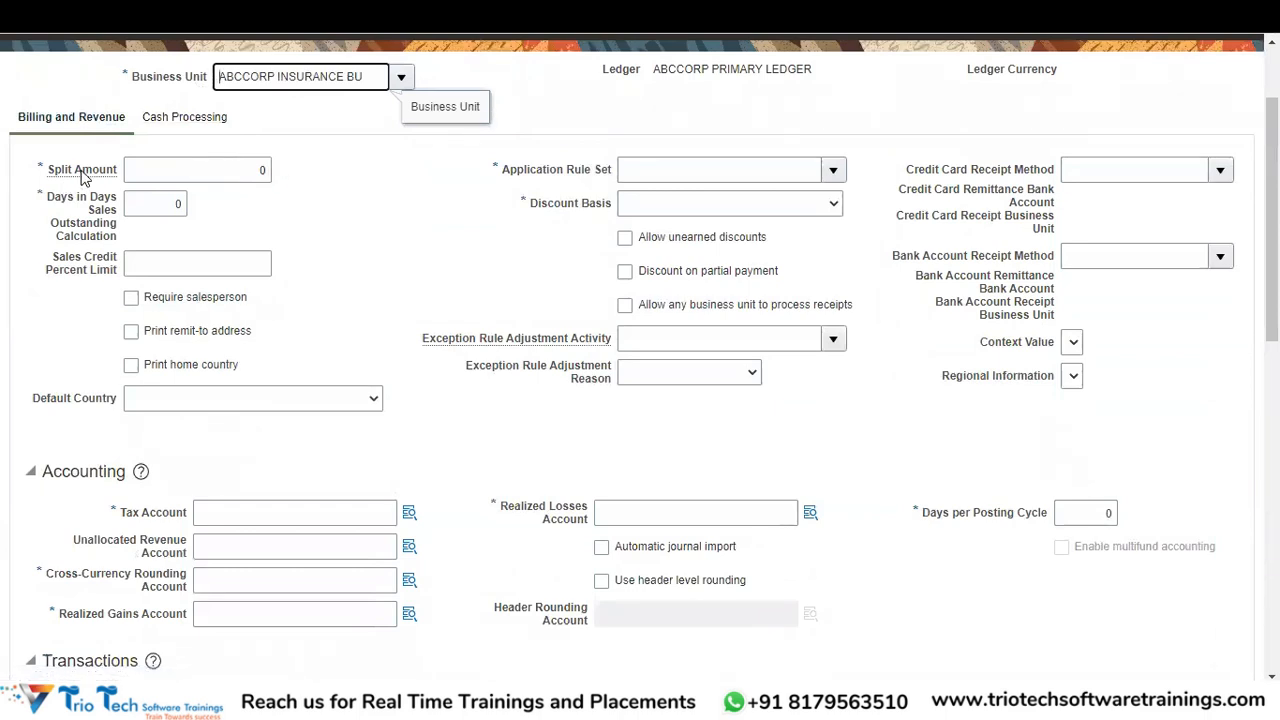
{"action": "mouse_move", "coordinate": [84, 176]}
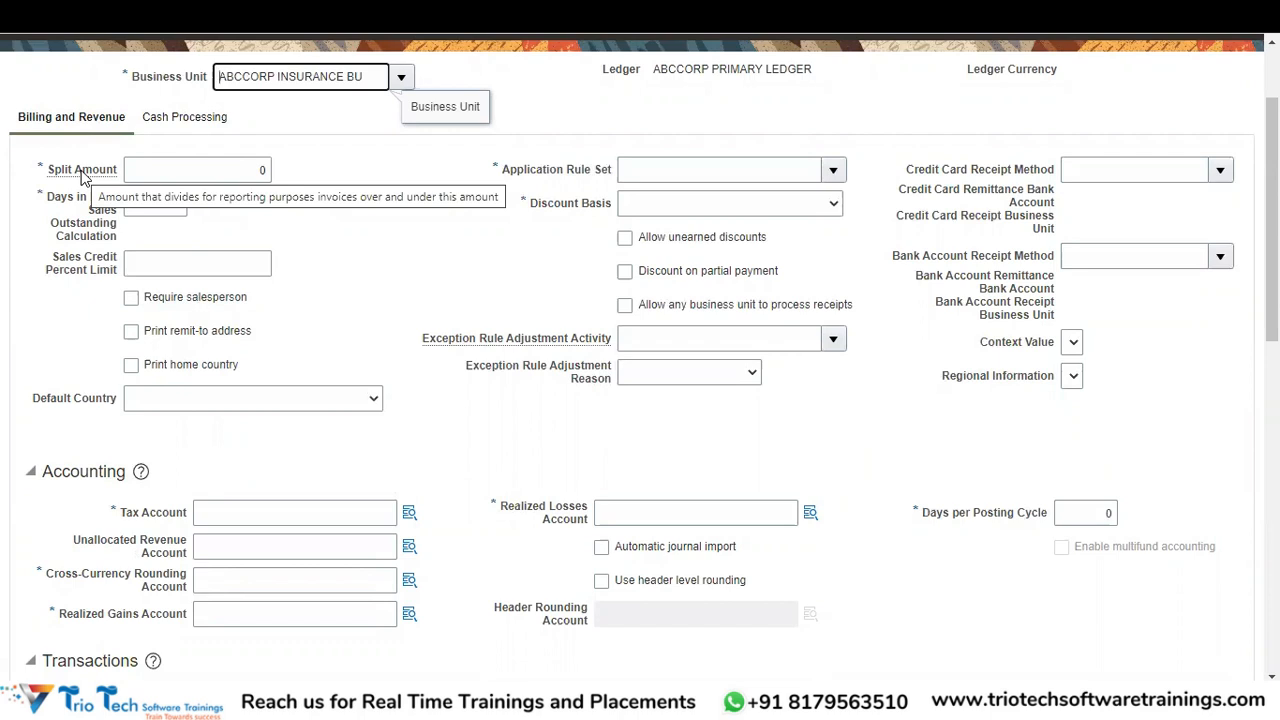
{"action": "double_click", "coordinate": [262, 171]}
{"action": "type", "text": "100"}
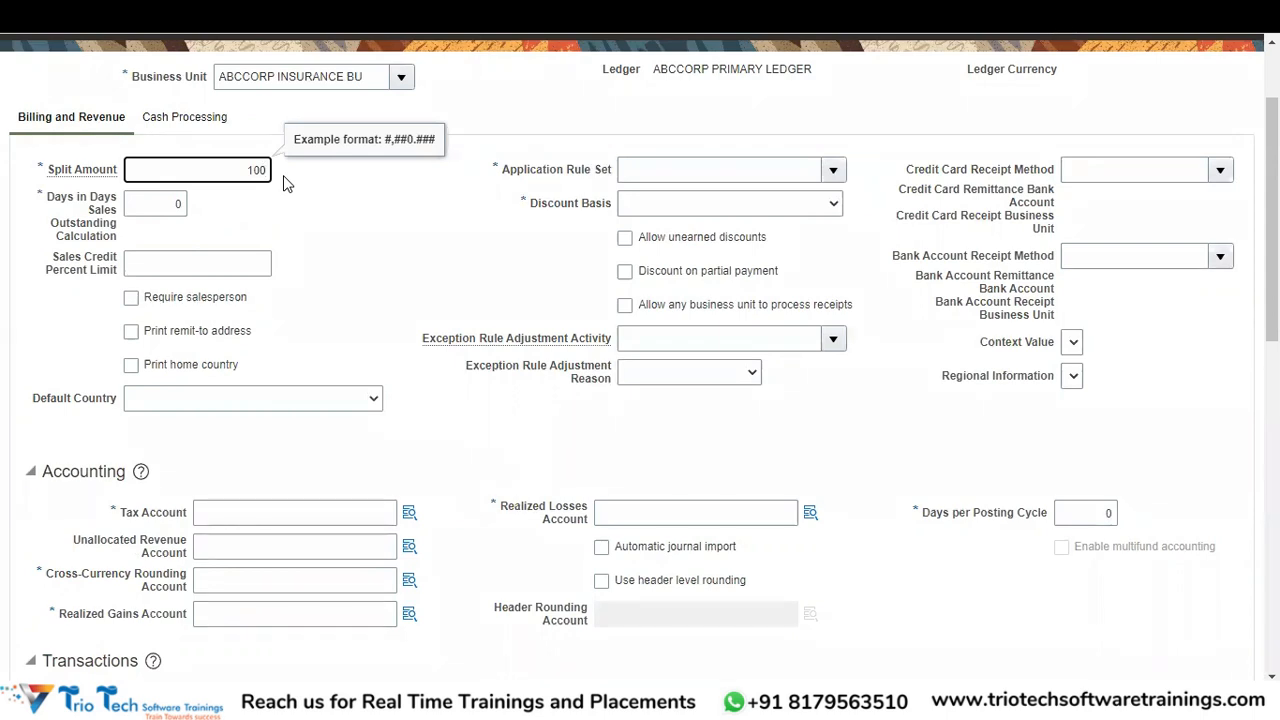
{"action": "left_click", "coordinate": [175, 224]}
{"action": "left_click", "coordinate": [171, 206]}
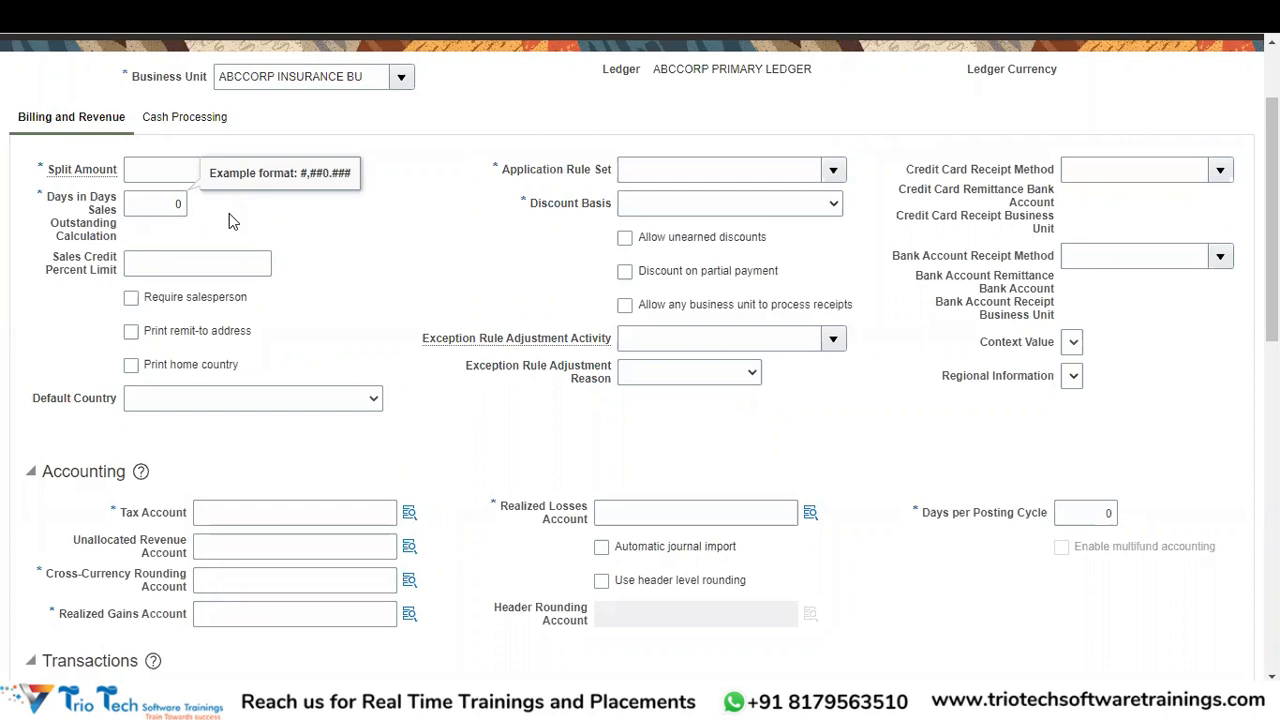
- Enter a Split Amount of 100 and choose Prorate All as the Application Rule Set
{"action": "type", "text": "100"}
{"action": "left_click", "coordinate": [831, 169]}
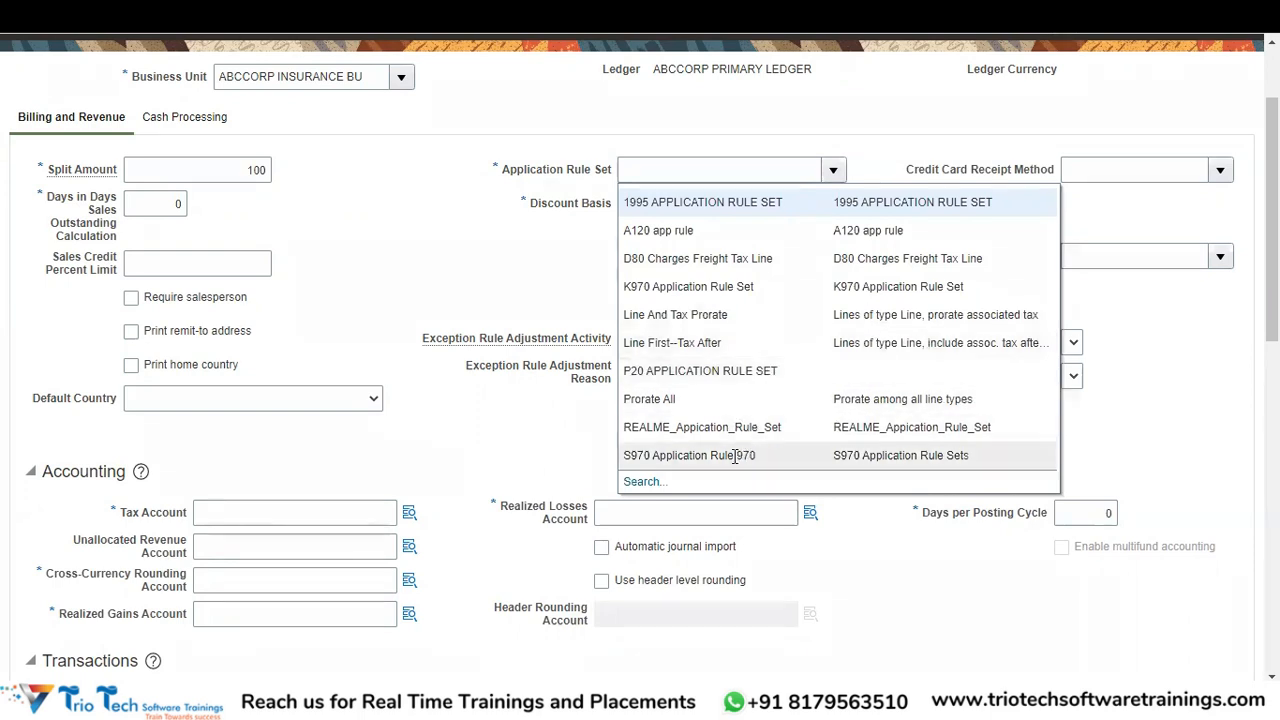
{"action": "left_click", "coordinate": [636, 483]}
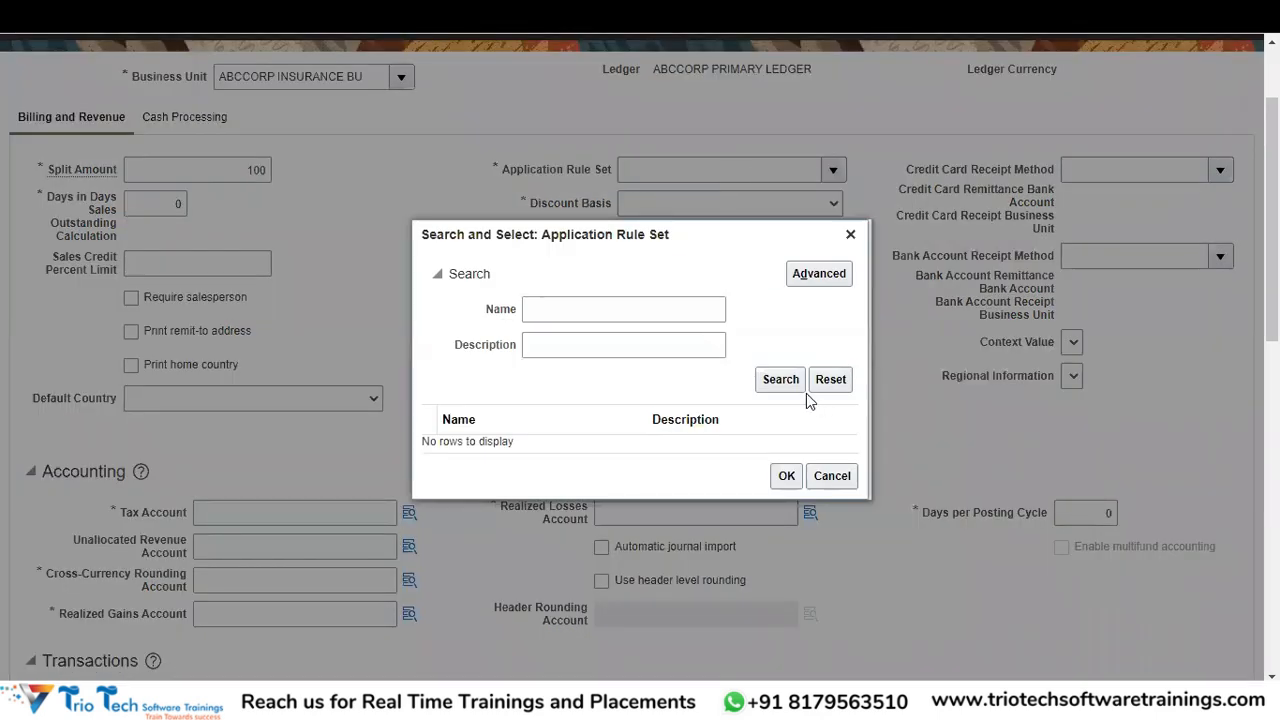
{"action": "left_click", "coordinate": [772, 385]}
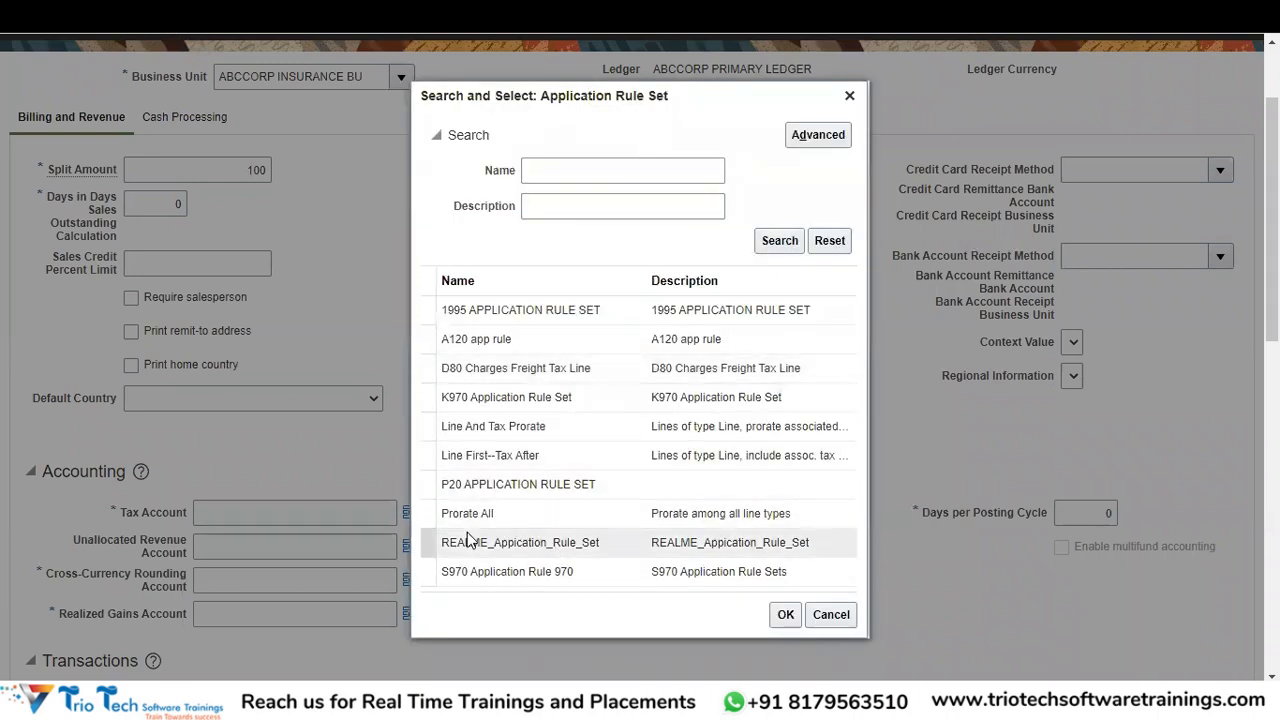
{"action": "left_click", "coordinate": [523, 515]}
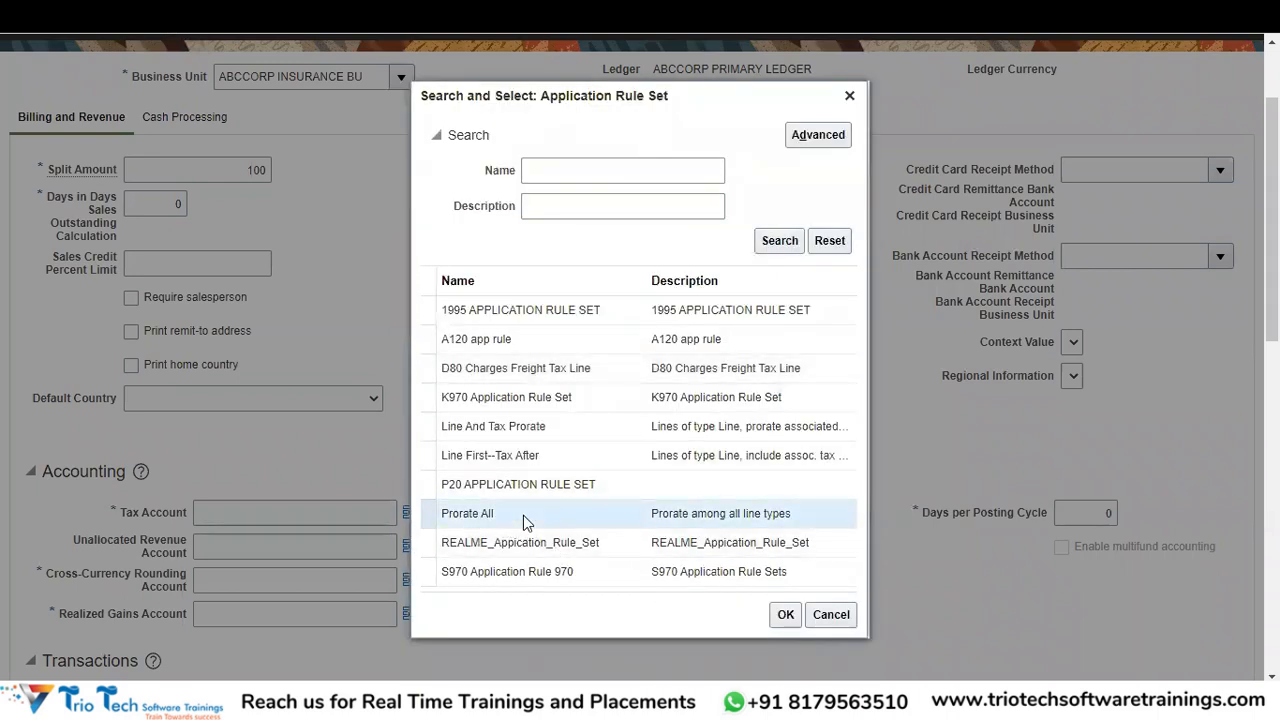
{"action": "left_click", "coordinate": [785, 616]}
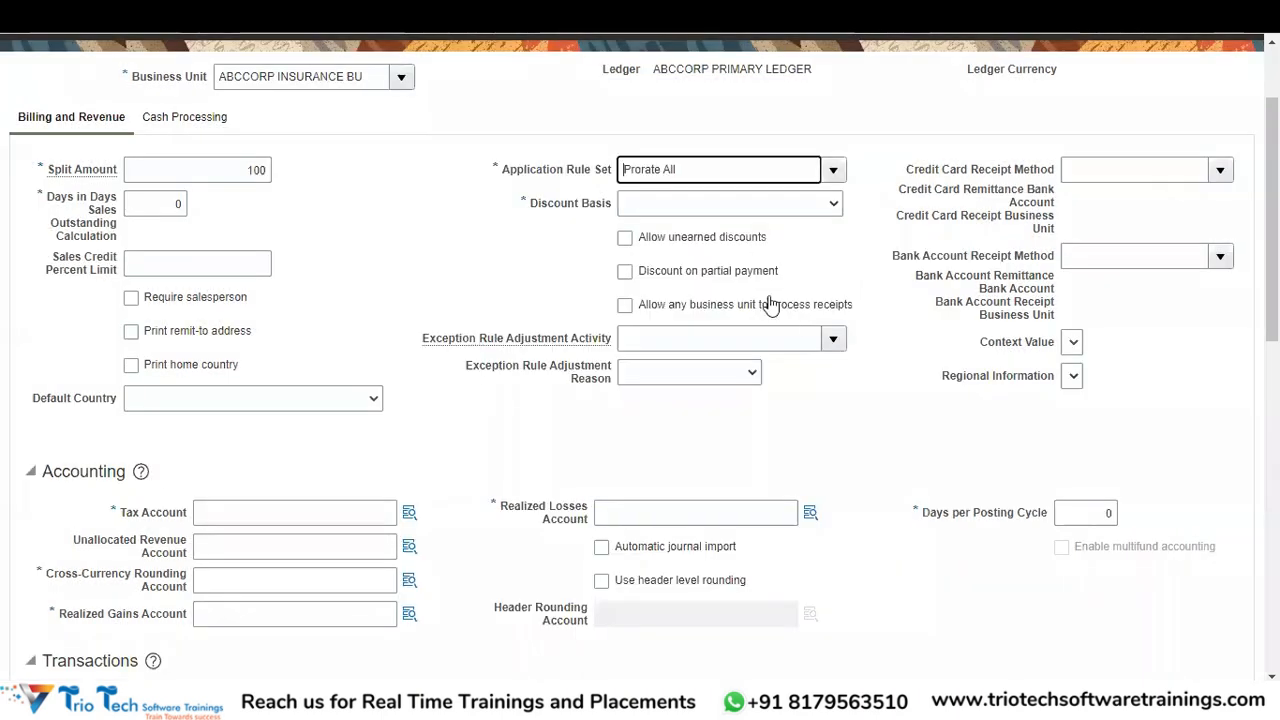
{"action": "left_click", "coordinate": [816, 206]}
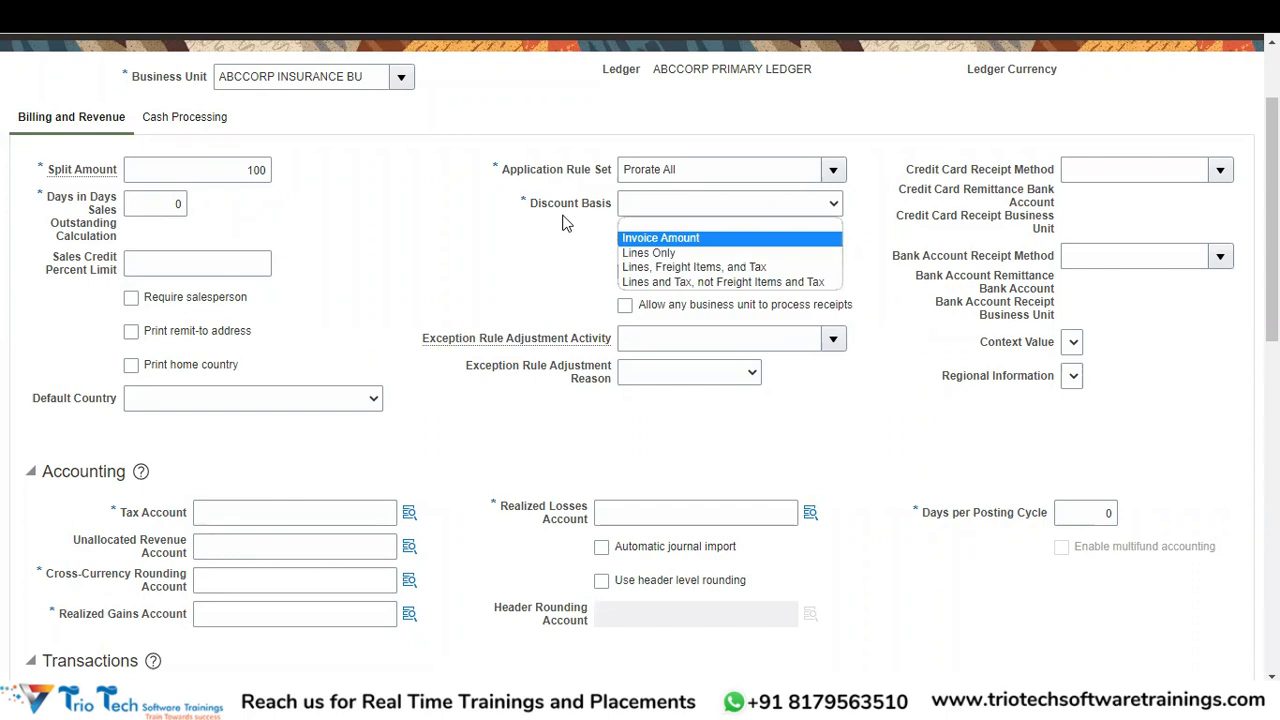
- Set Discount Basis to Invoice Amount and tick Print remit-to address and Print home country
{"action": "left_click", "coordinate": [669, 237]}
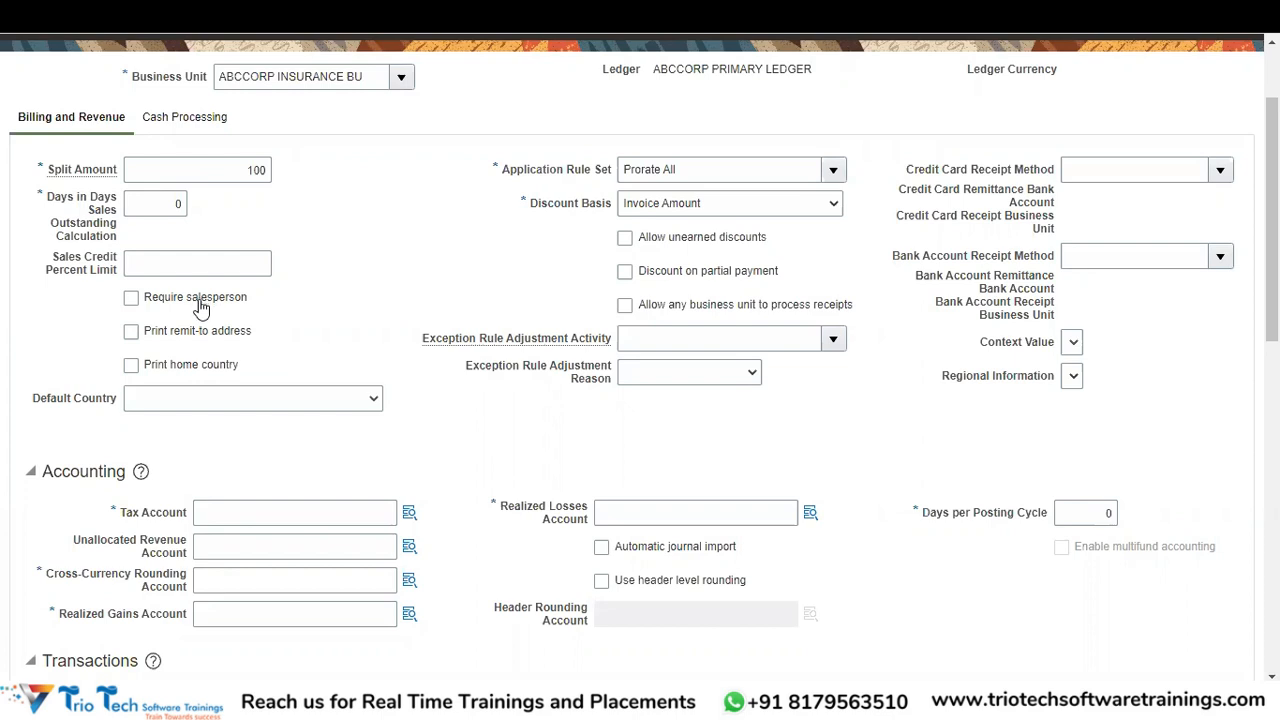
{"action": "left_click", "coordinate": [155, 337]}
{"action": "left_click", "coordinate": [183, 375]}
- Pick United States as the Default Country from the country list
{"action": "left_click", "coordinate": [203, 408]}
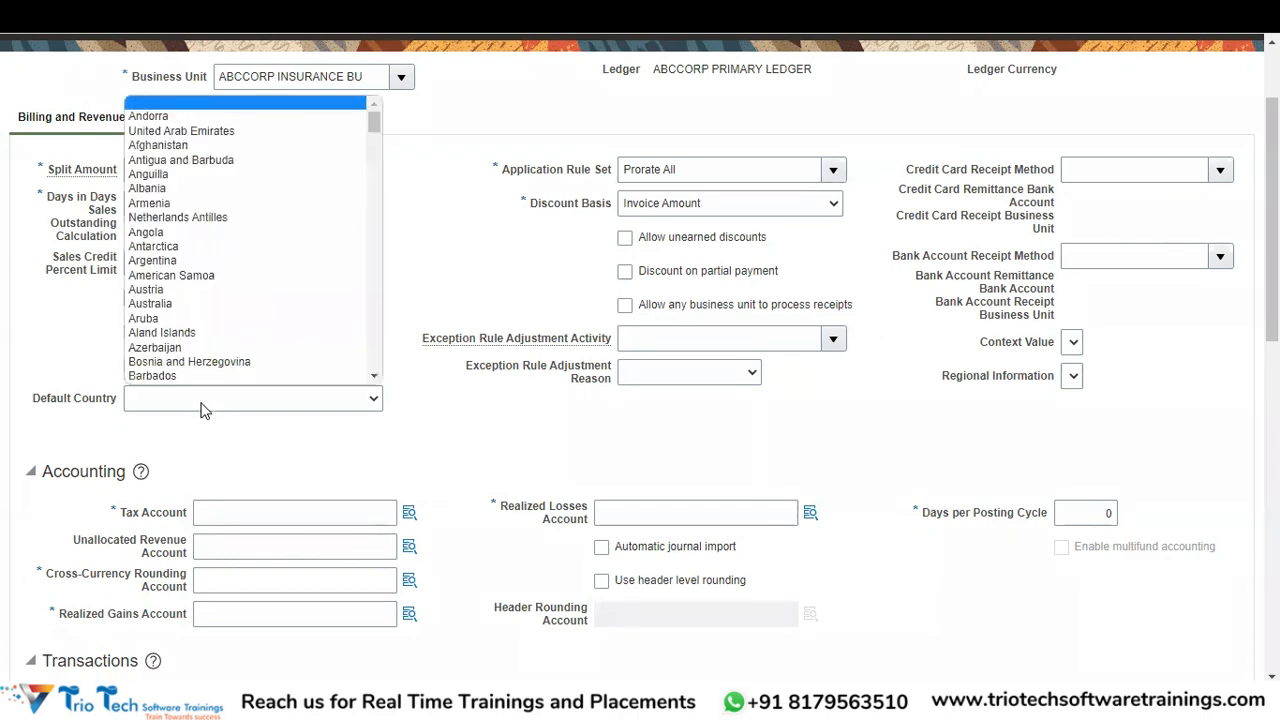
{"action": "key", "text": "u"}
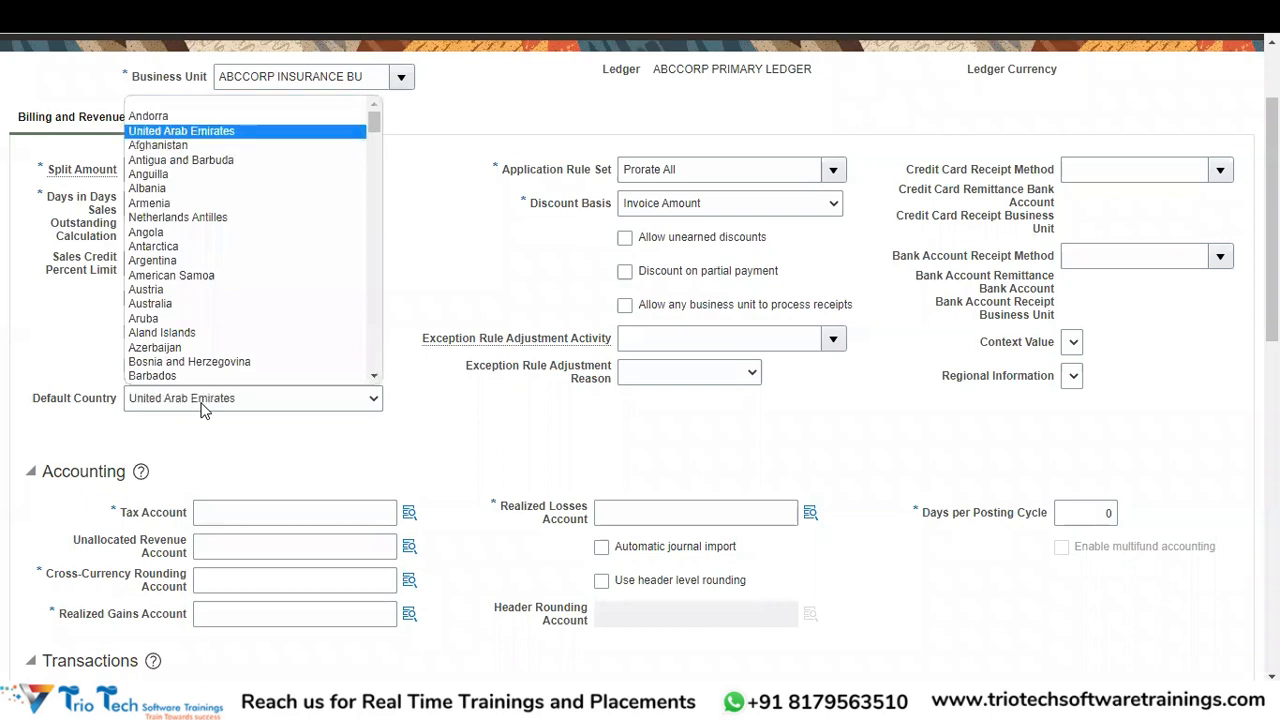
{"action": "key", "text": "t"}
{"action": "key", "text": "e"}
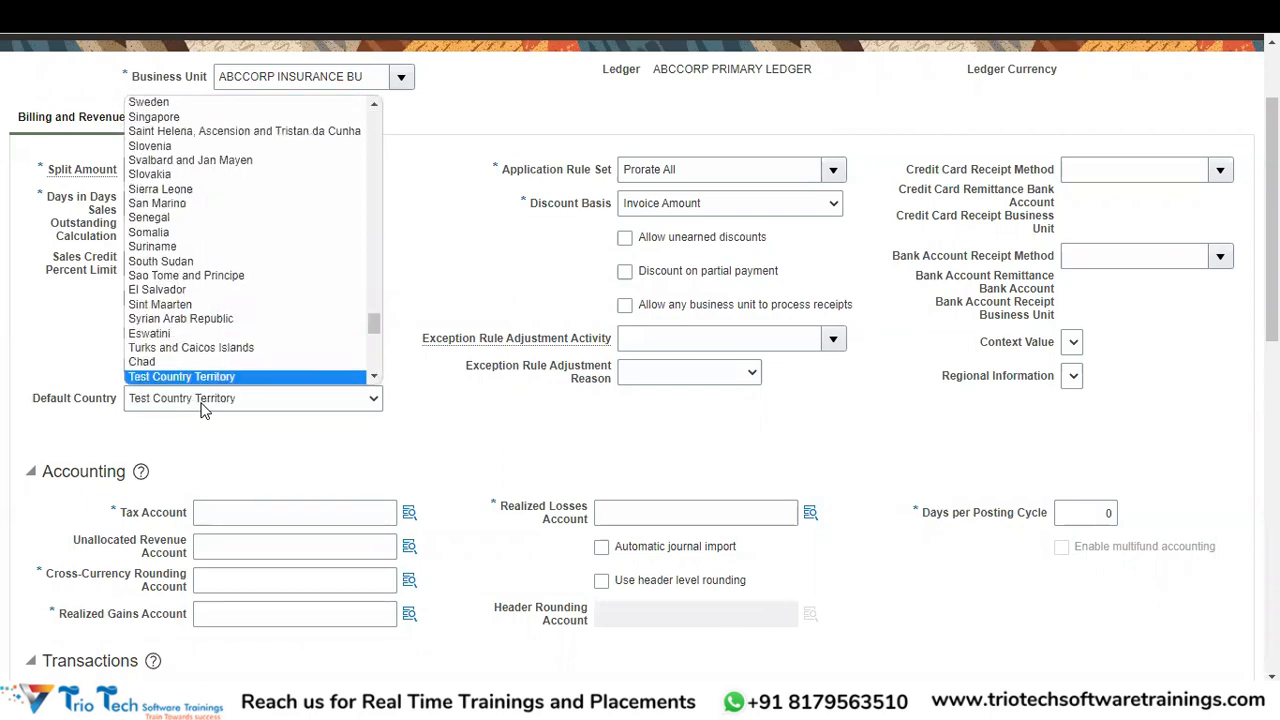
{"action": "key", "text": "Down"}
{"action": "key", "text": "Down"}
{"action": "key", "text": "Down"}
{"action": "key", "text": "Down"}
{"action": "key", "text": "Down"}
{"action": "key", "text": "Down"}
{"action": "key", "text": "Down"}
{"action": "key", "text": "Down"}
{"action": "key", "text": "Down"}
{"action": "key", "text": "Down"}
{"action": "key", "text": "Down"}
{"action": "key", "text": "Down"}
{"action": "key", "text": "Down"}
{"action": "key", "text": "Down"}
{"action": "key", "text": "Down"}
{"action": "key", "text": "Down"}
{"action": "key", "text": "Down"}
{"action": "key", "text": "Down"}
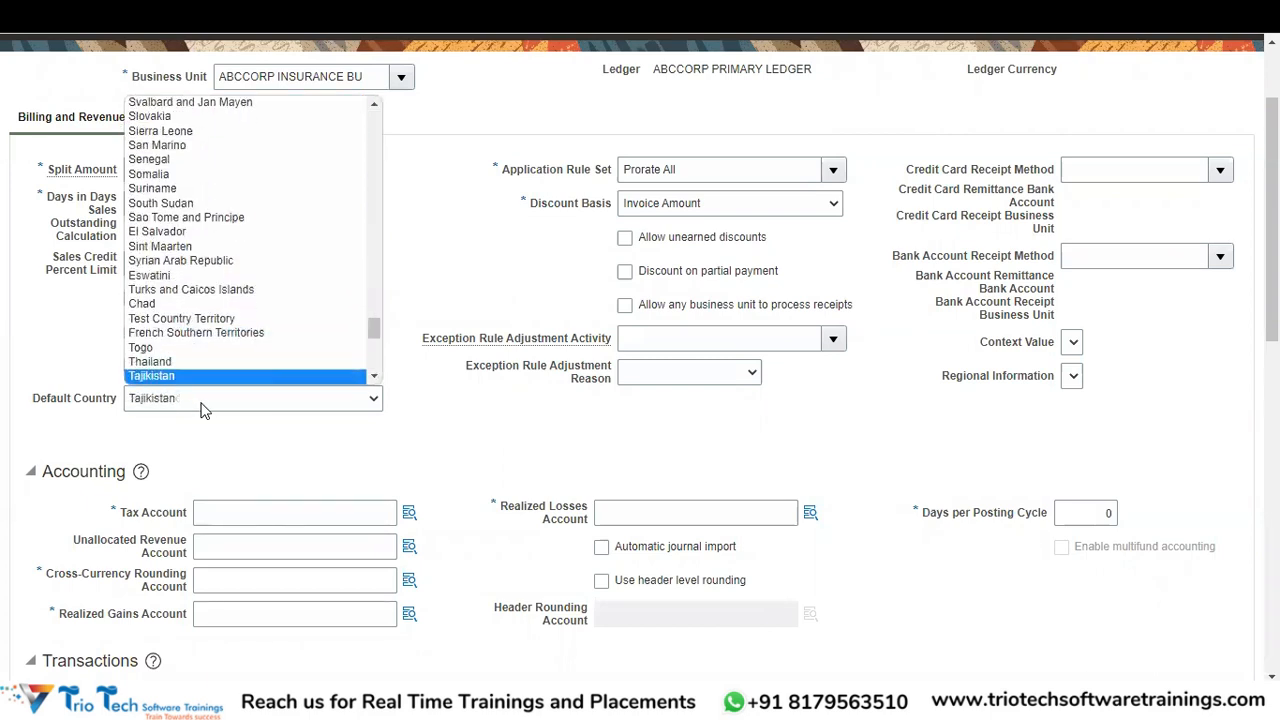
{"action": "key", "text": "Down"}
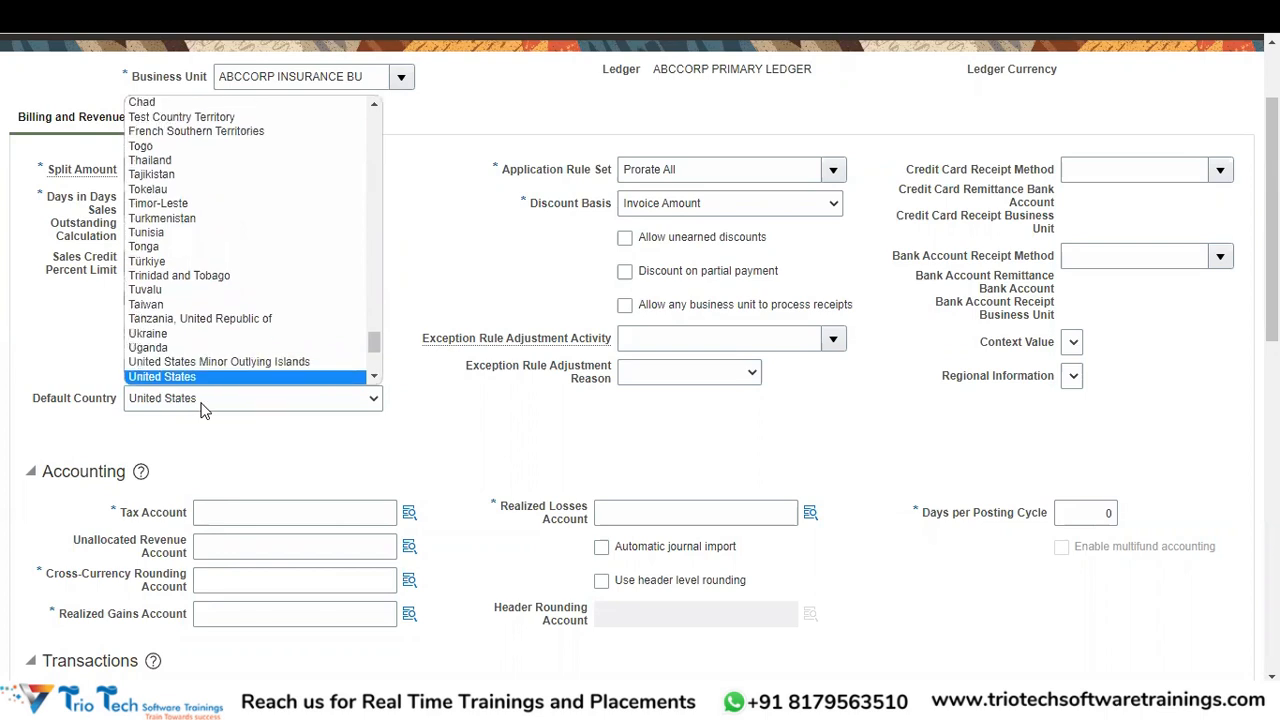
{"action": "key", "text": "Down"}
{"action": "key", "text": "Up"}
{"action": "key", "text": "Return"}
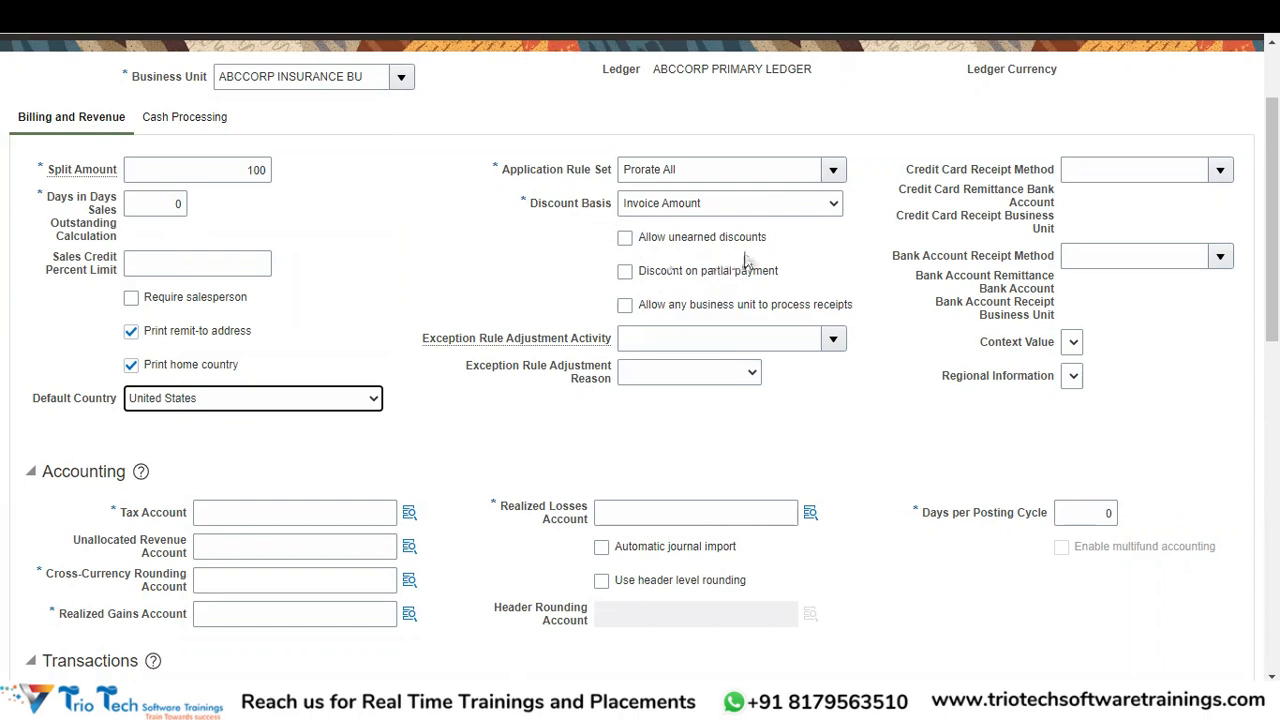
- Tick the Allow unearned discounts and Discount on partial payment checkboxes
{"action": "left_click", "coordinate": [680, 245]}
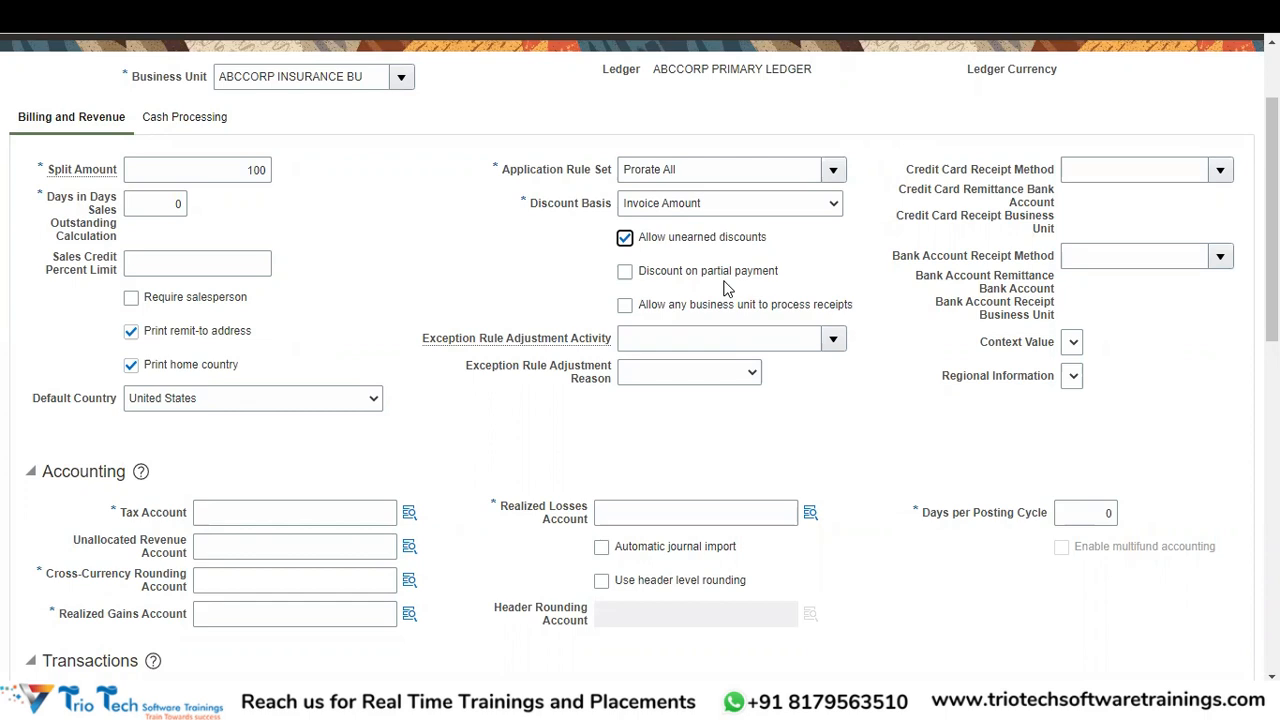
{"action": "left_click", "coordinate": [692, 278]}
{"action": "left_click", "coordinate": [1221, 258]}
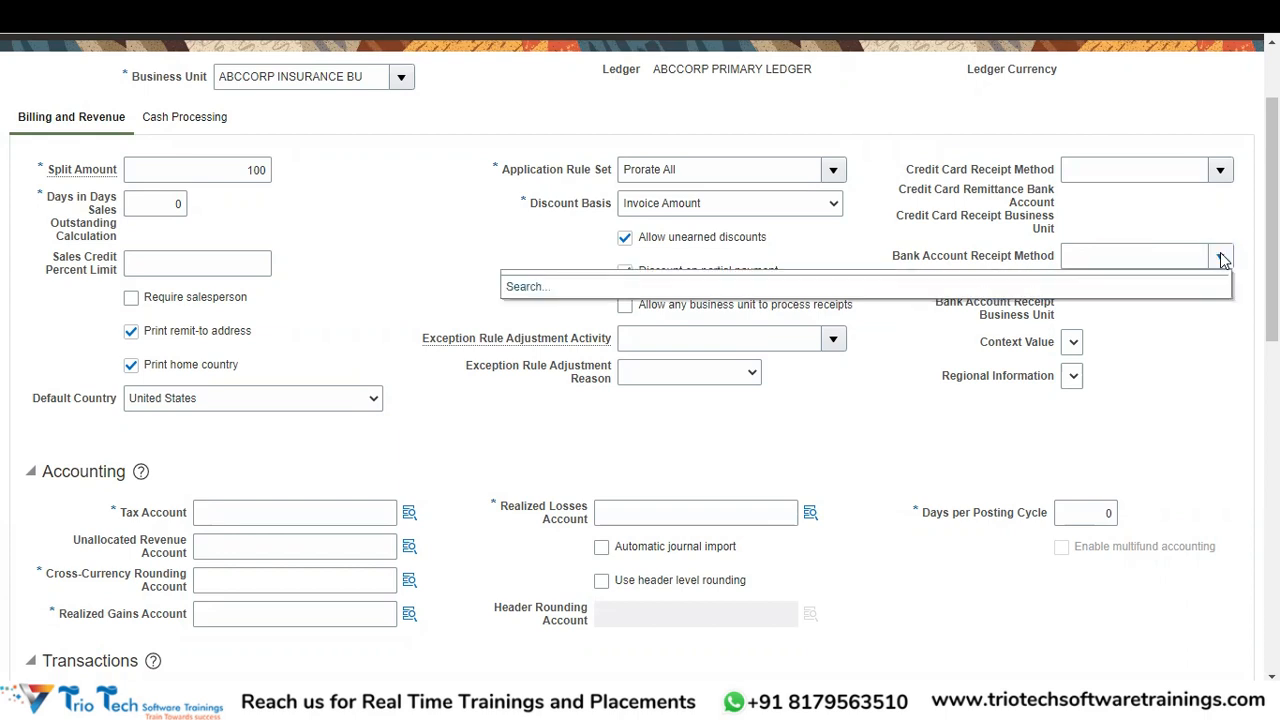
{"action": "left_click", "coordinate": [1164, 348]}
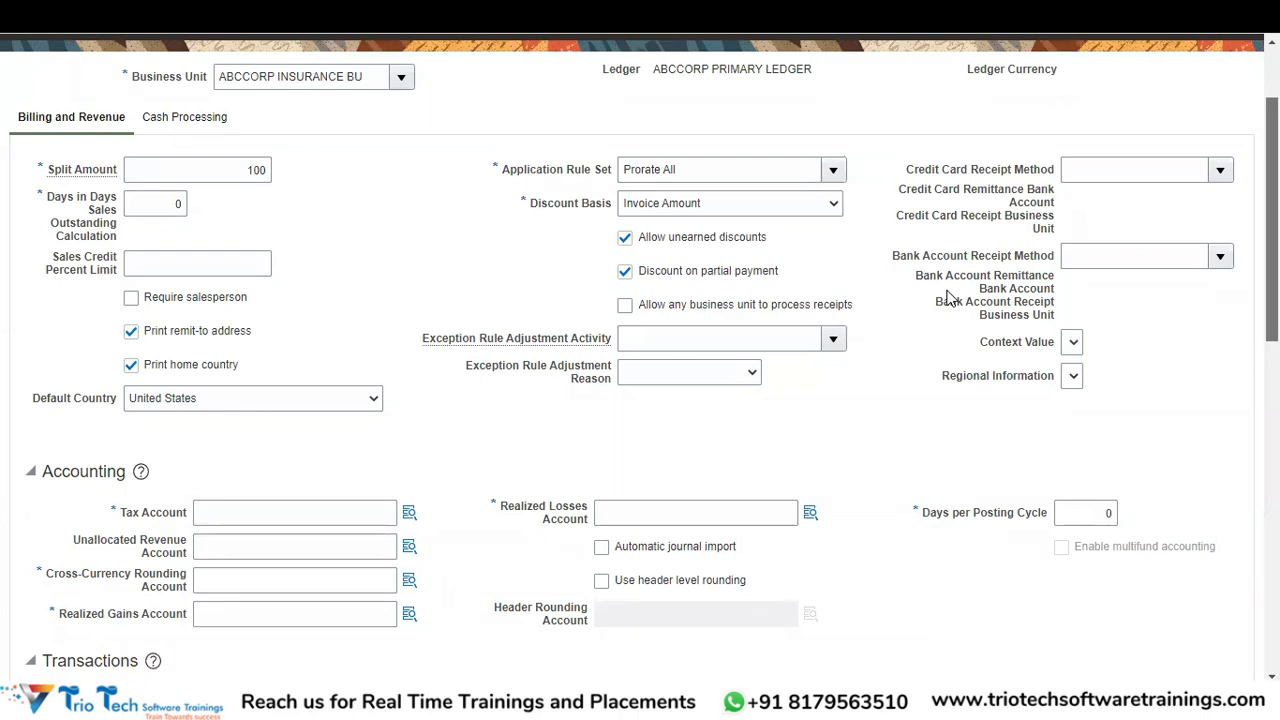
{"action": "scroll", "coordinate": [948, 298], "scroll_direction": "down", "scroll_amount": 3}
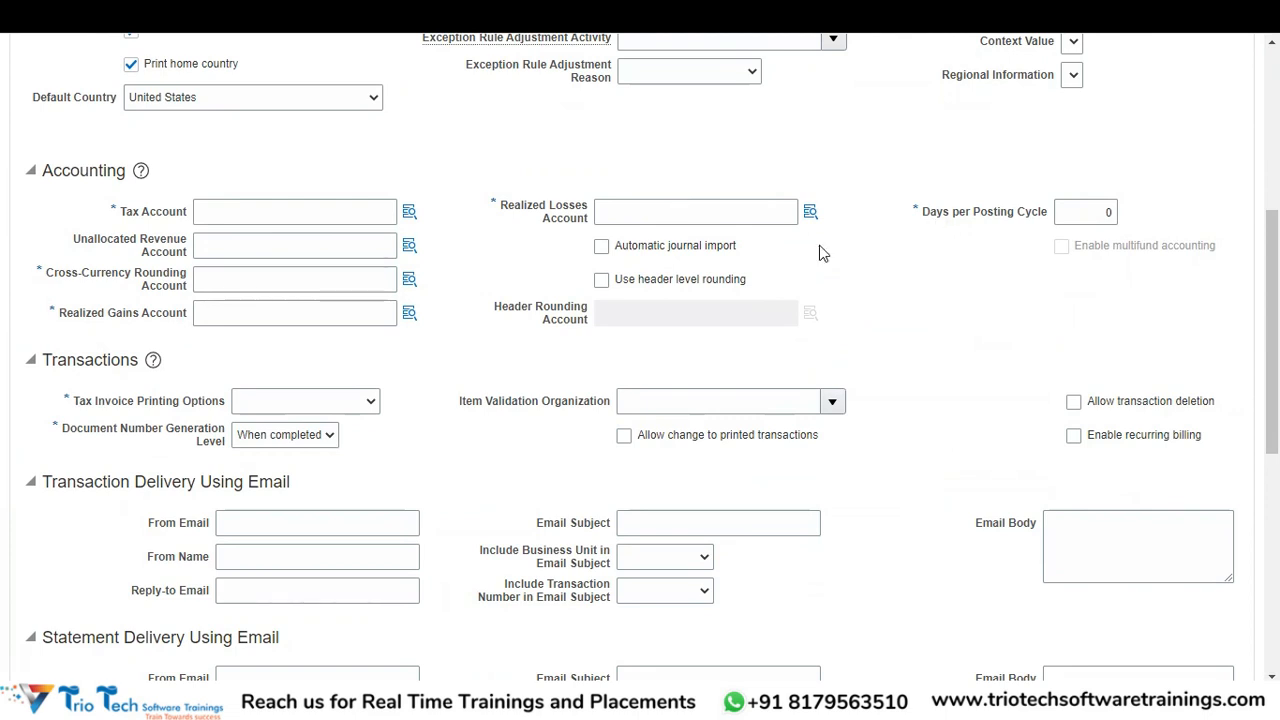
{"action": "left_click", "coordinate": [409, 210]}
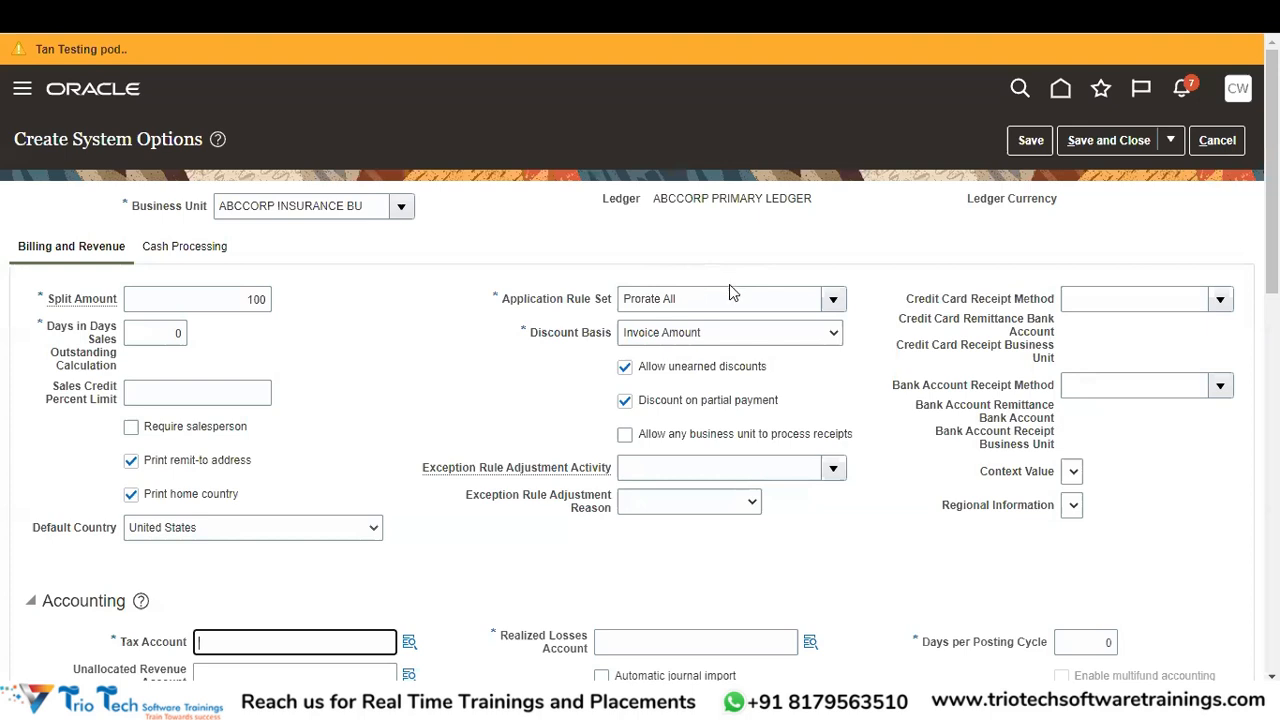
{"action": "scroll", "coordinate": [1074, 186], "scroll_direction": "down", "scroll_amount": 4}
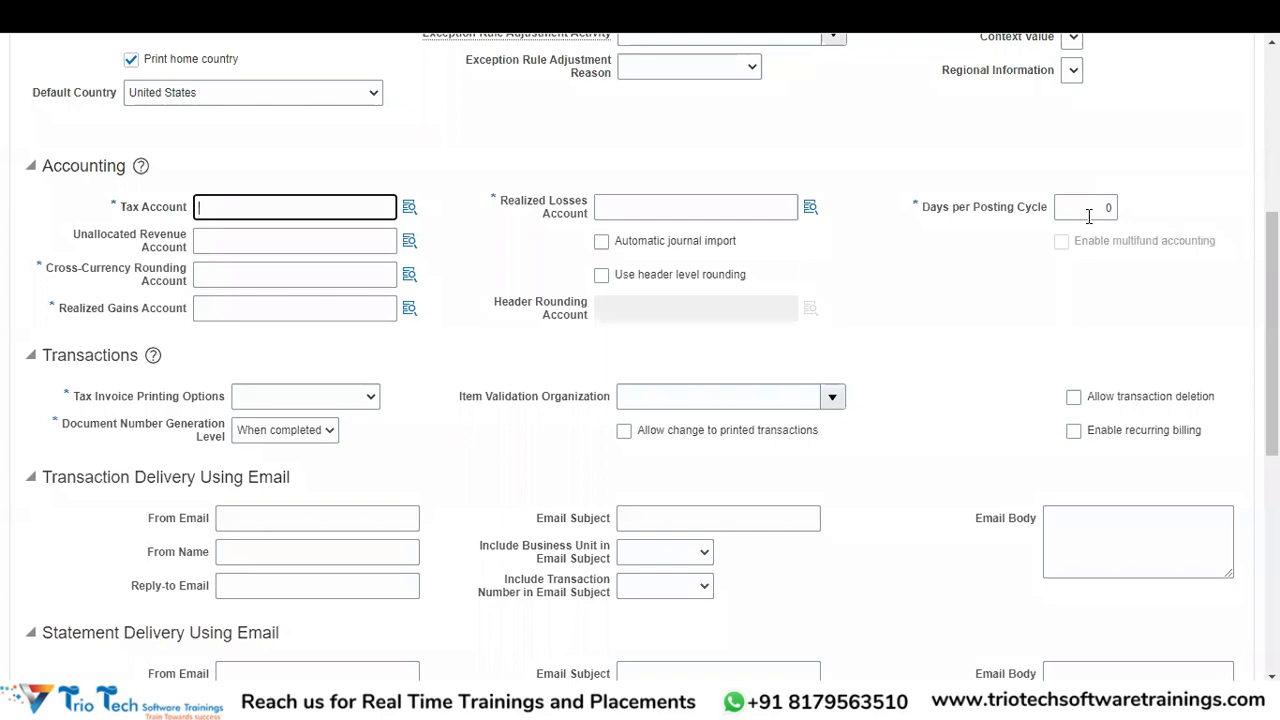
- Leave Days per Posting Cycle in the Accounting section at 0
{"action": "left_click", "coordinate": [1089, 217]}
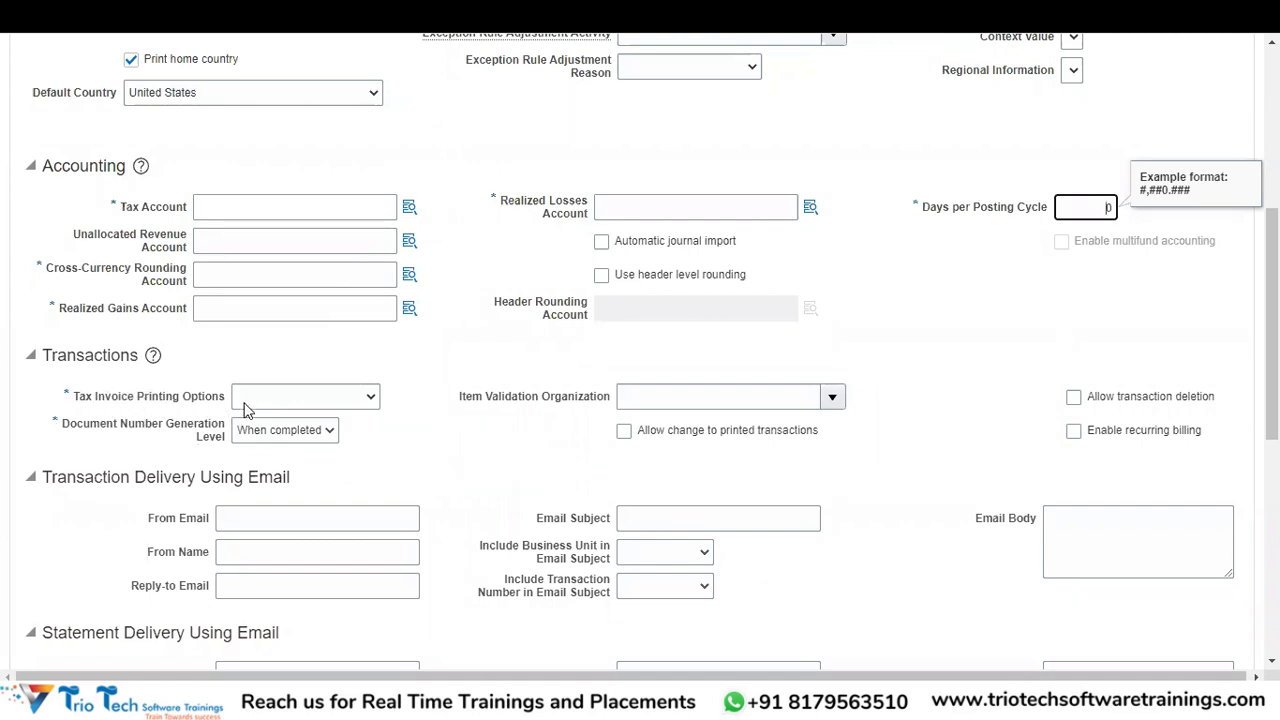
{"action": "left_click", "coordinate": [283, 403]}
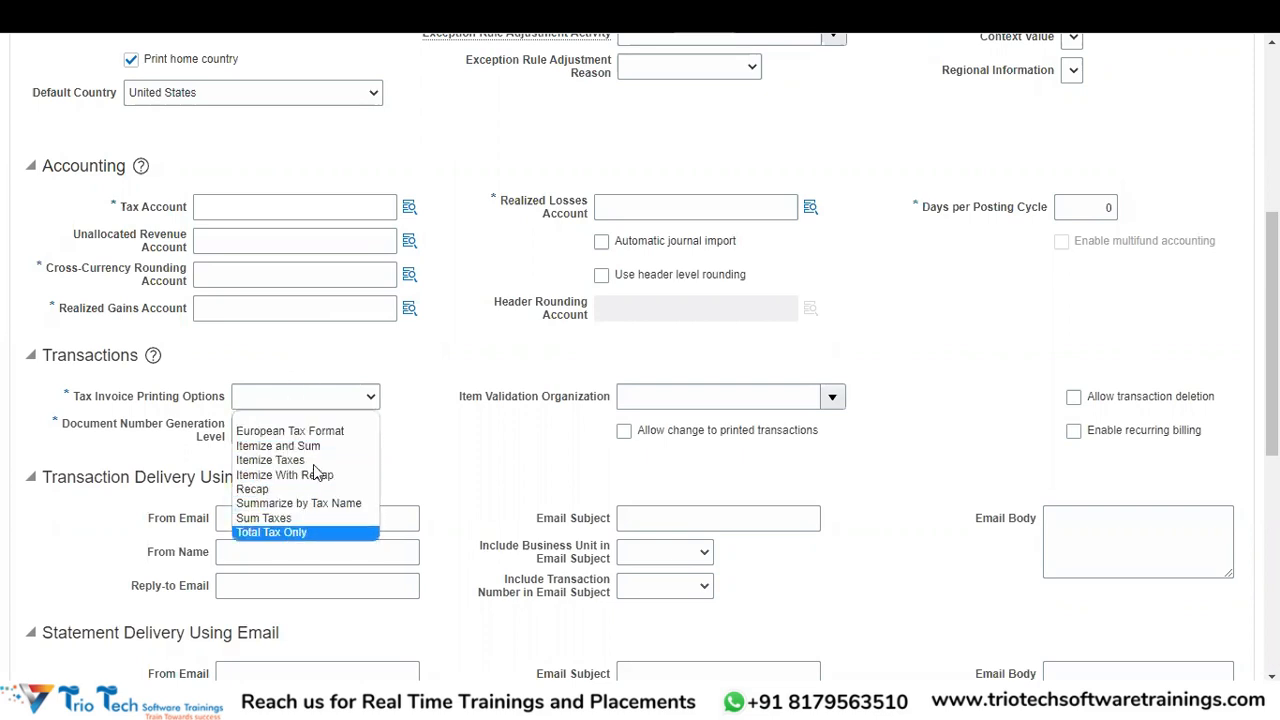
{"action": "left_click", "coordinate": [450, 450]}
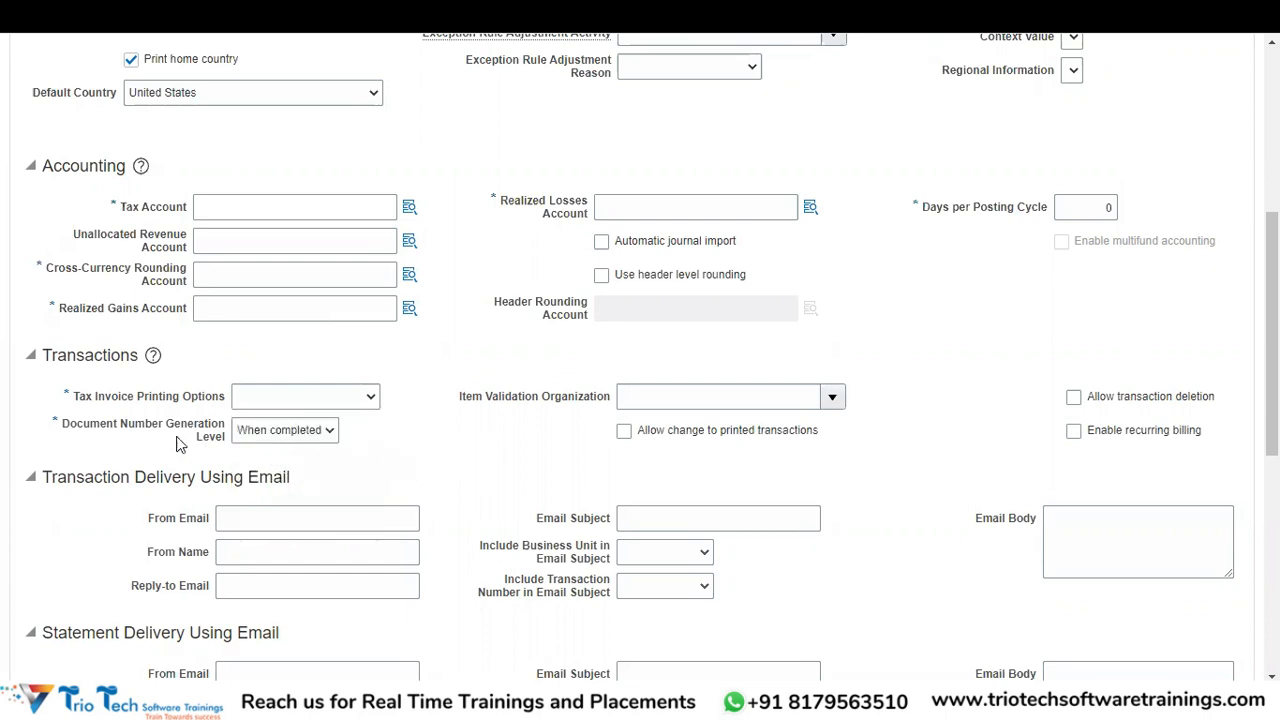
{"action": "left_click", "coordinate": [277, 437]}
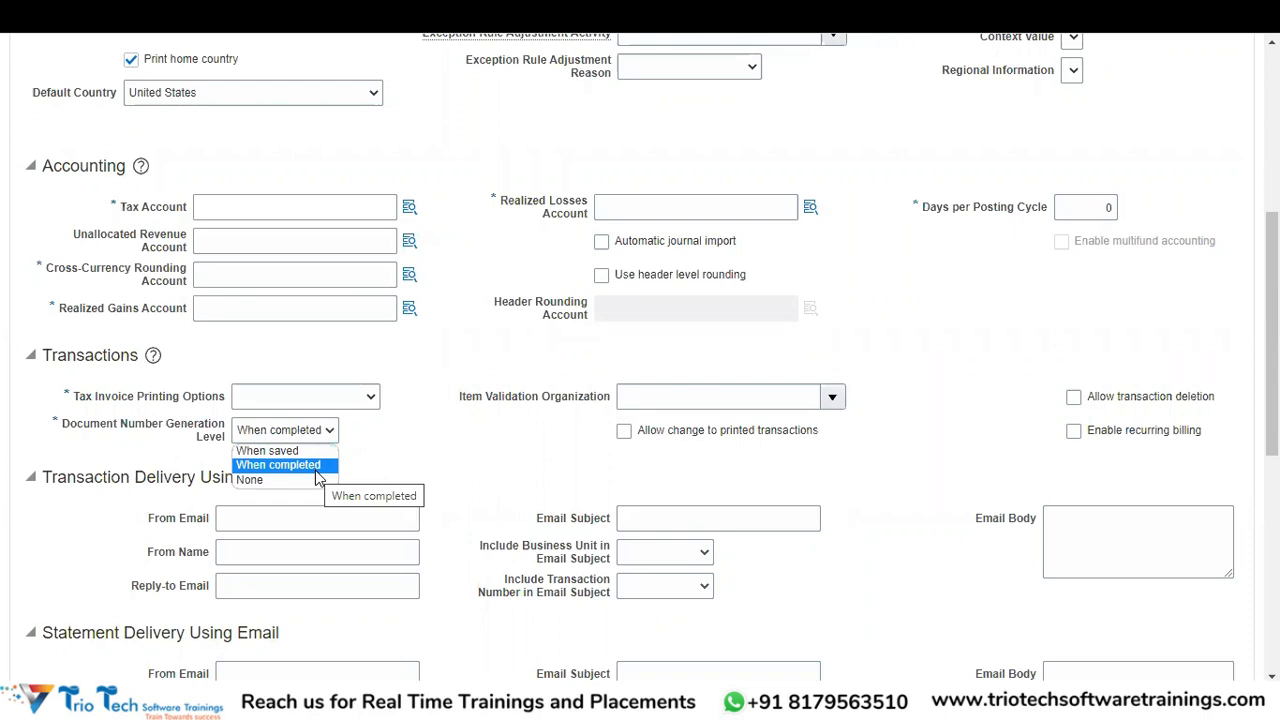
{"action": "left_click", "coordinate": [181, 453]}
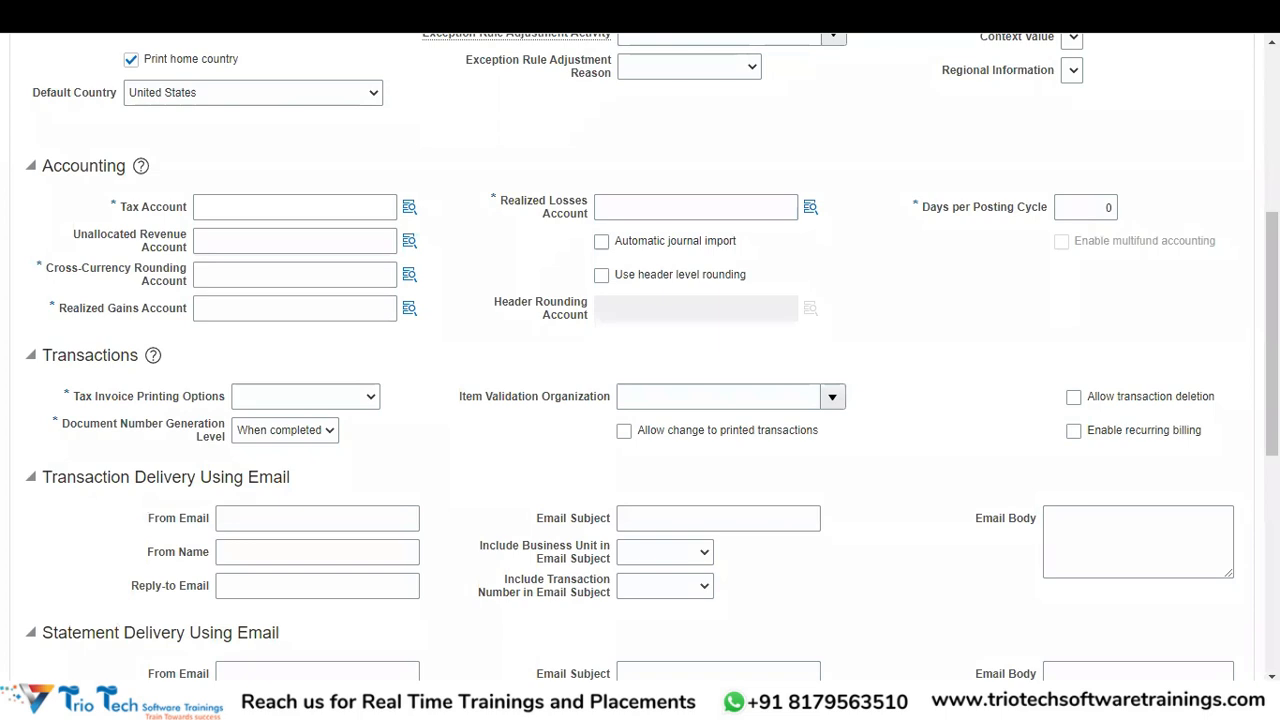
{"action": "scroll", "coordinate": [280, 215], "scroll_direction": "down", "scroll_amount": 3}
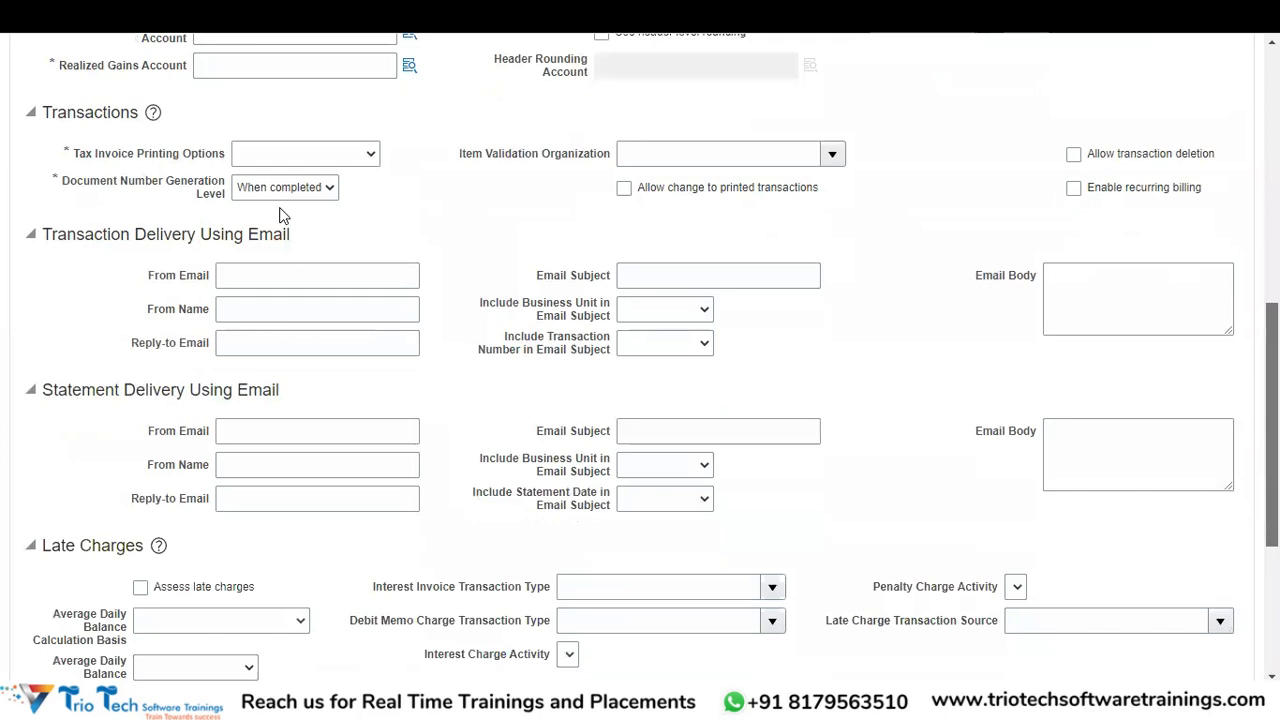
{"action": "scroll", "coordinate": [290, 214], "scroll_direction": "down", "scroll_amount": 1}
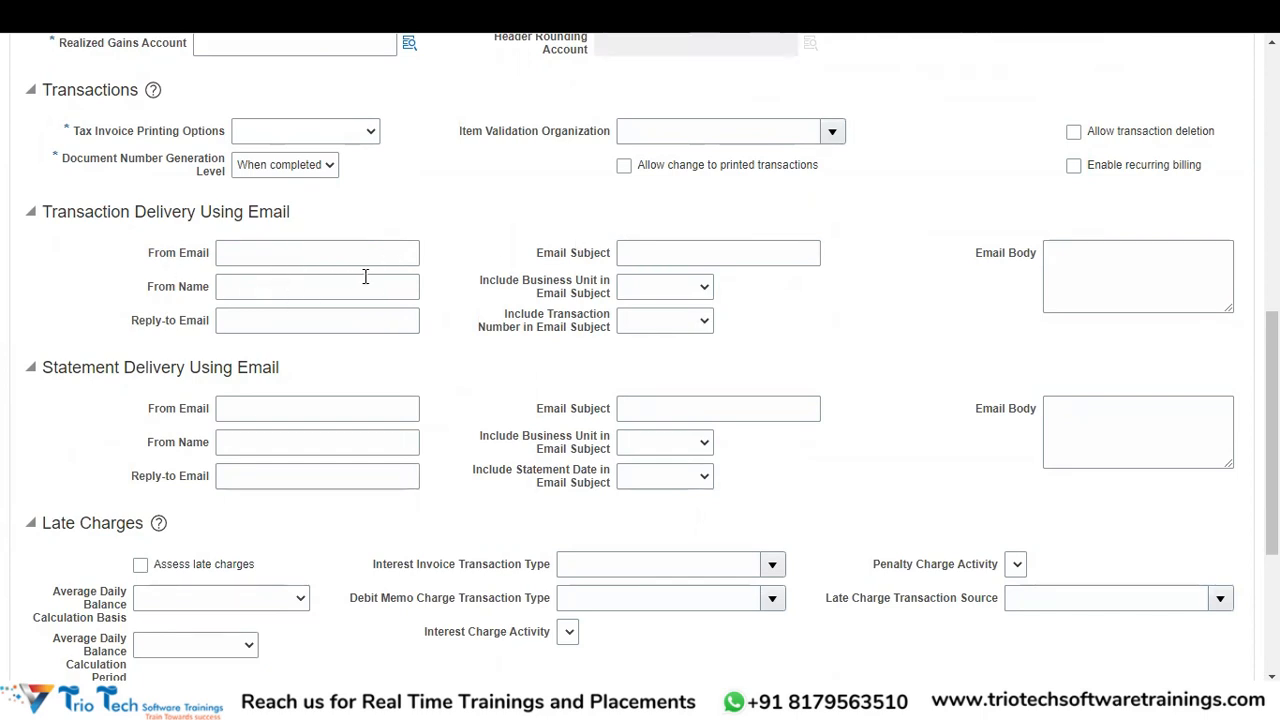
{"action": "left_click", "coordinate": [251, 253]}
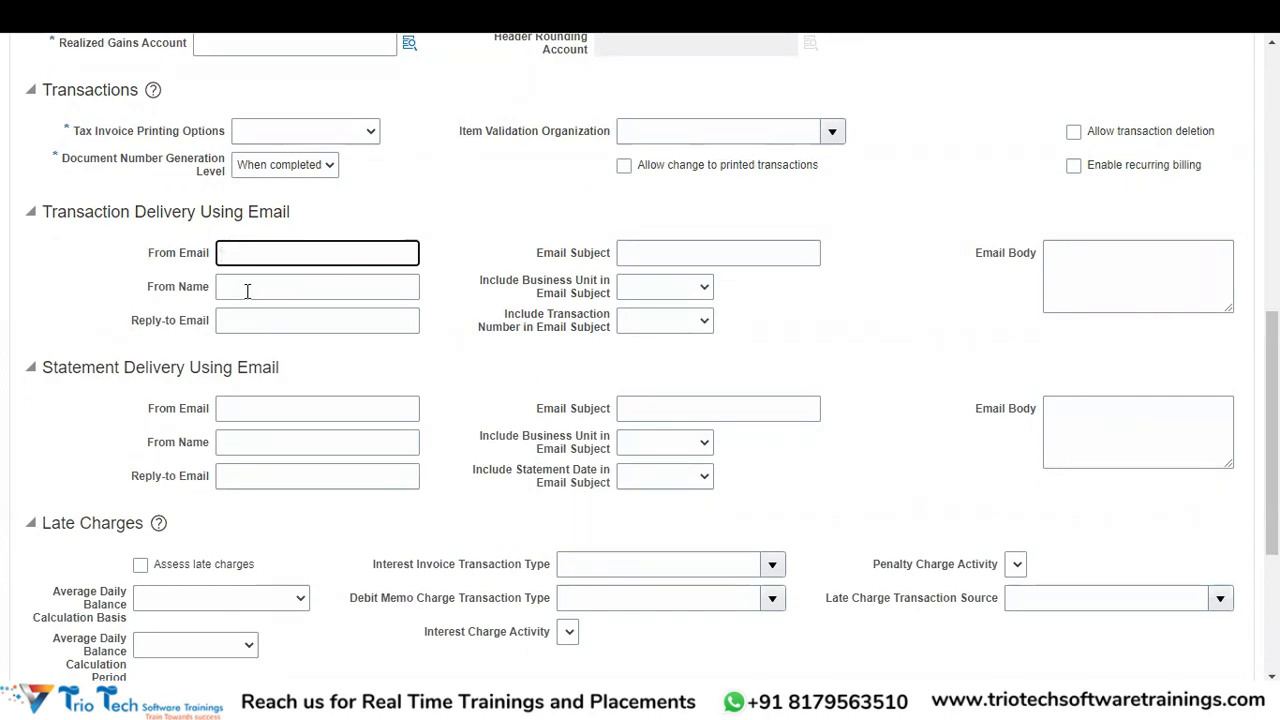
{"action": "left_click", "coordinate": [277, 324]}
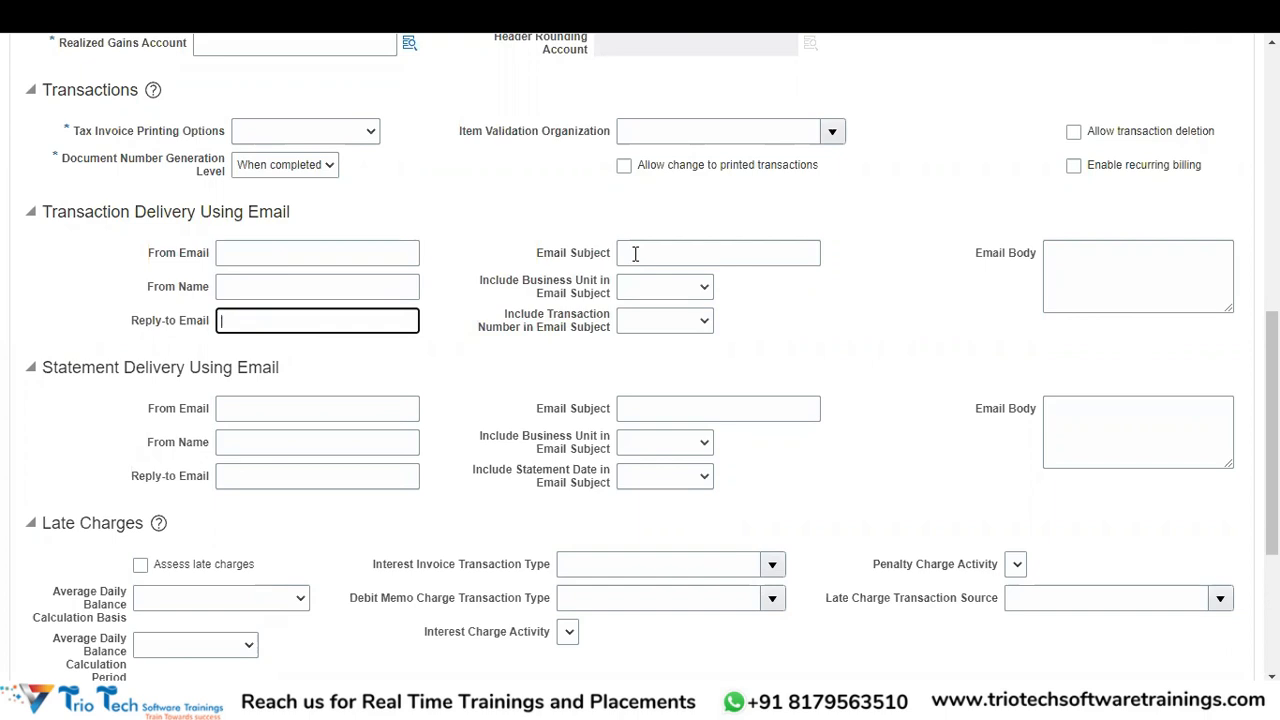
{"action": "left_click", "coordinate": [660, 328]}
{"action": "left_click", "coordinate": [765, 347]}
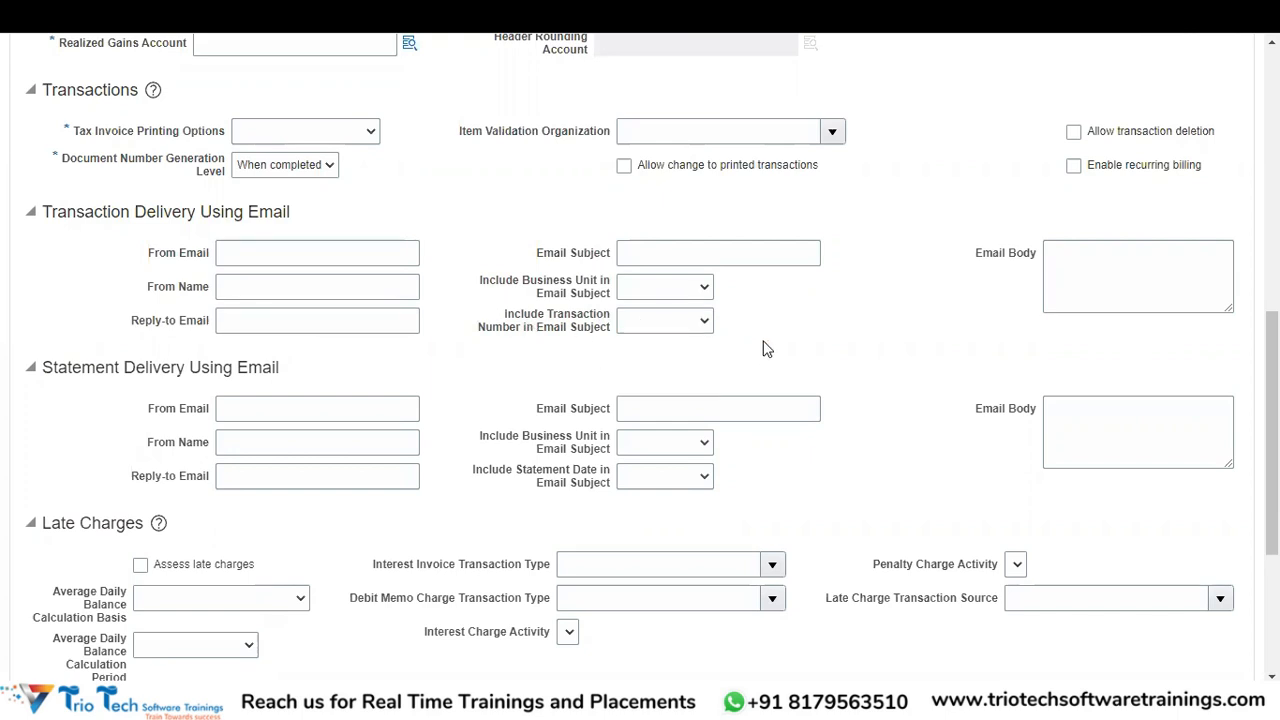
{"action": "left_click", "coordinate": [1122, 289]}
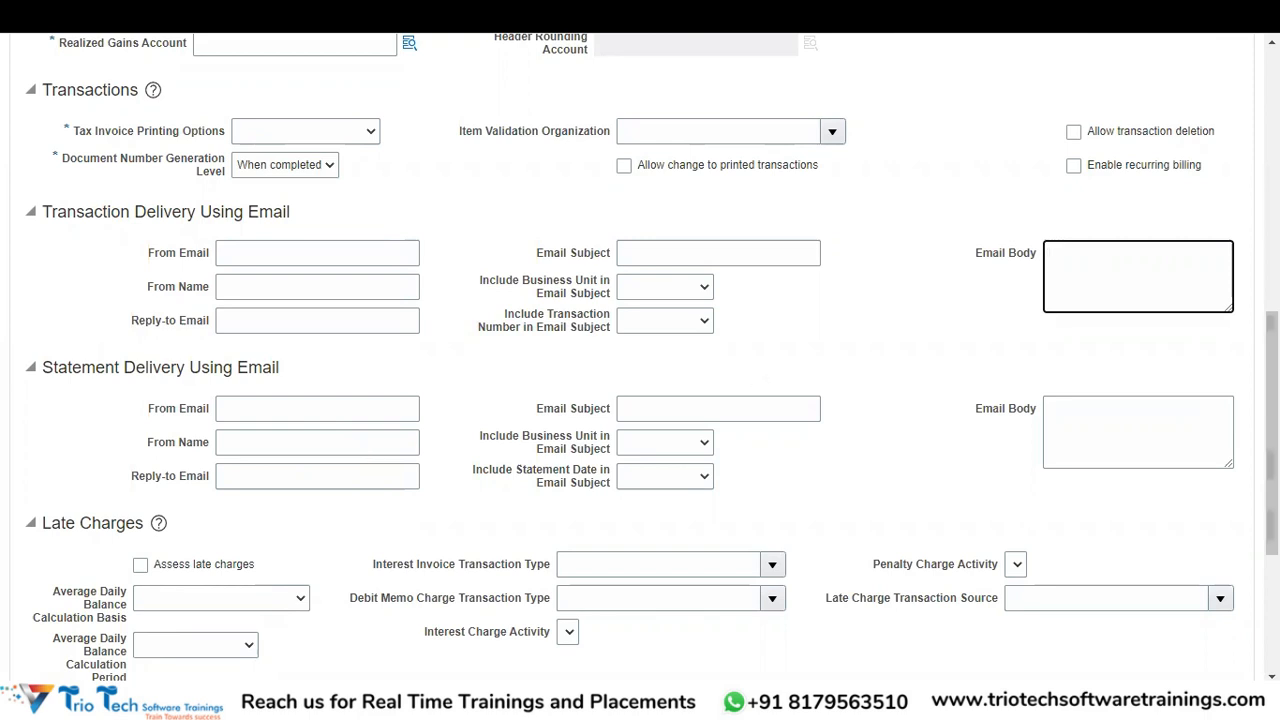
{"action": "left_click_drag", "start_coordinate": [1272, 470], "coordinate": [1272, 566]}
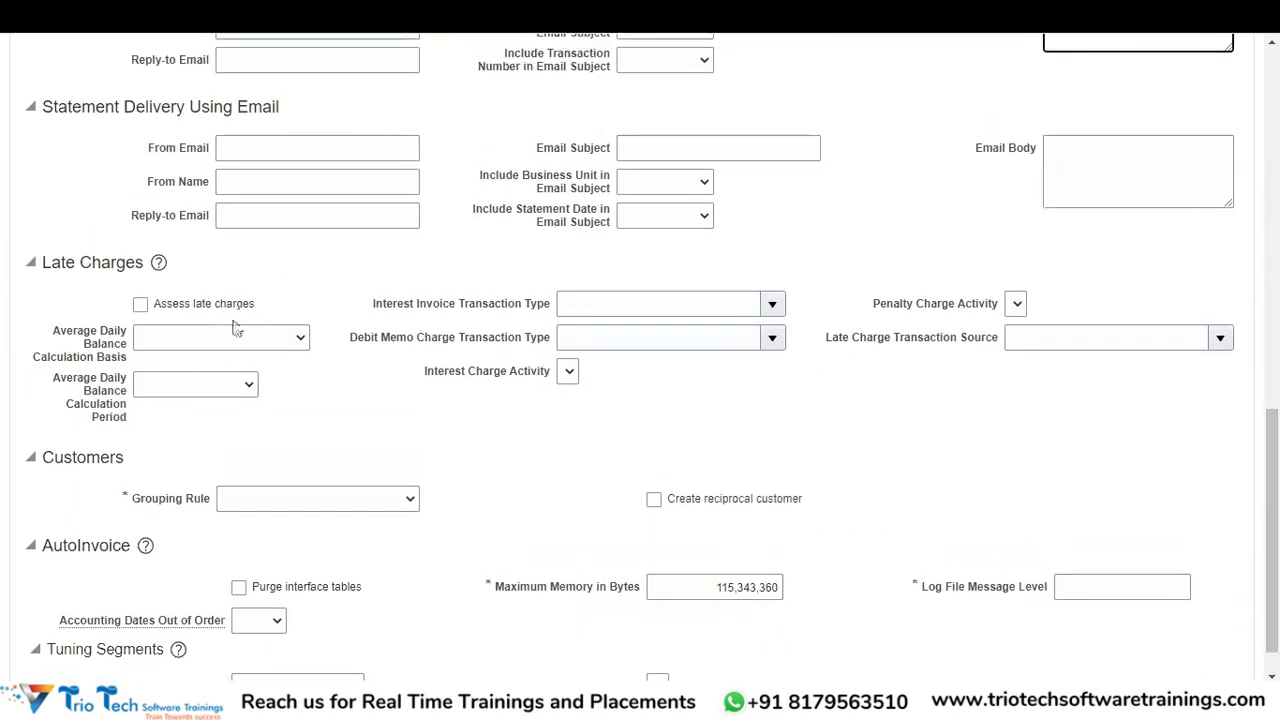
- Choose DEFAULT from the Grouping Rule list in the Customers section
{"action": "mouse_move", "coordinate": [424, 344]}
{"action": "left_click", "coordinate": [341, 505]}
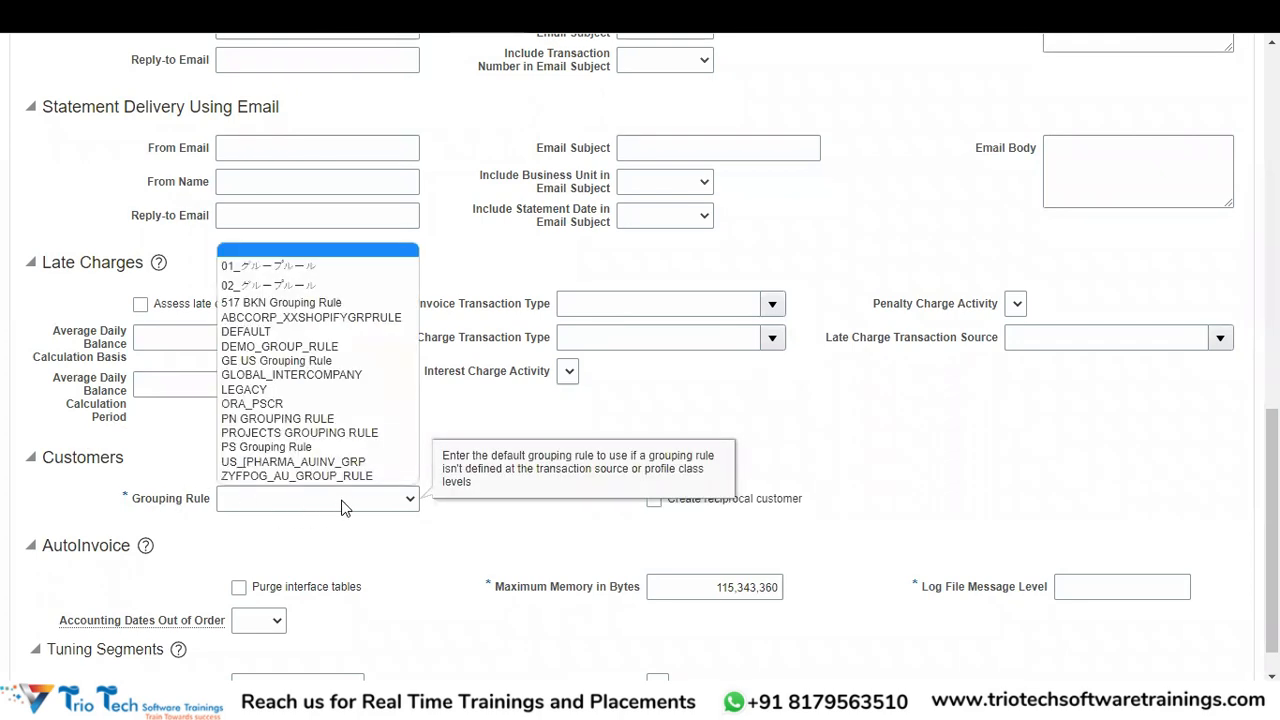
{"action": "left_click", "coordinate": [308, 333]}
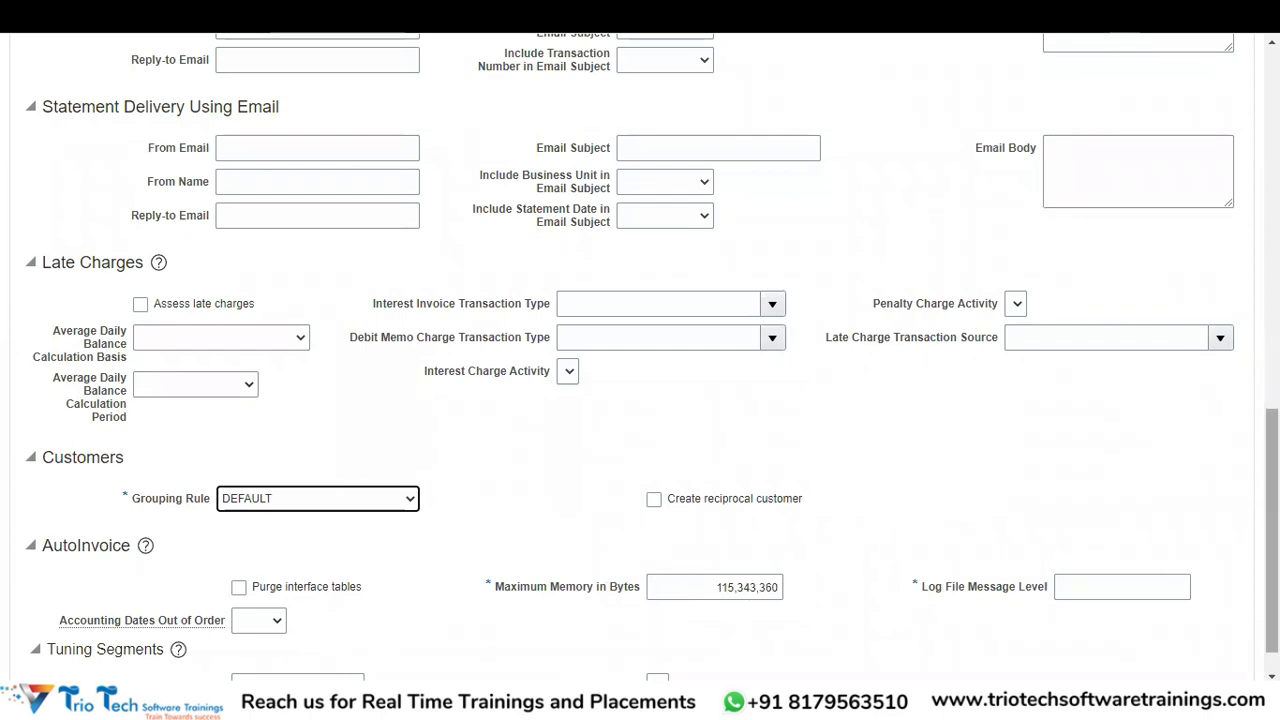
{"action": "scroll", "coordinate": [1175, 556], "scroll_direction": "down", "scroll_amount": 1}
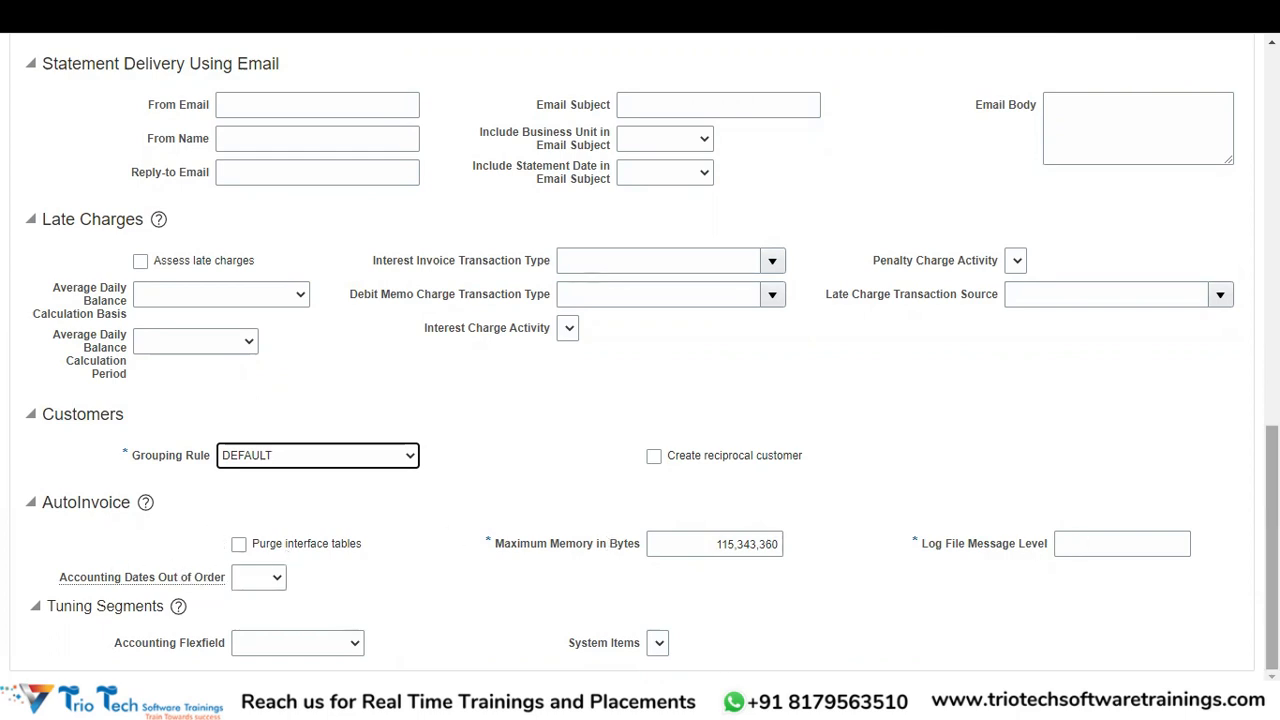
{"action": "scroll", "coordinate": [247, 278], "scroll_direction": "up", "scroll_amount": 15}
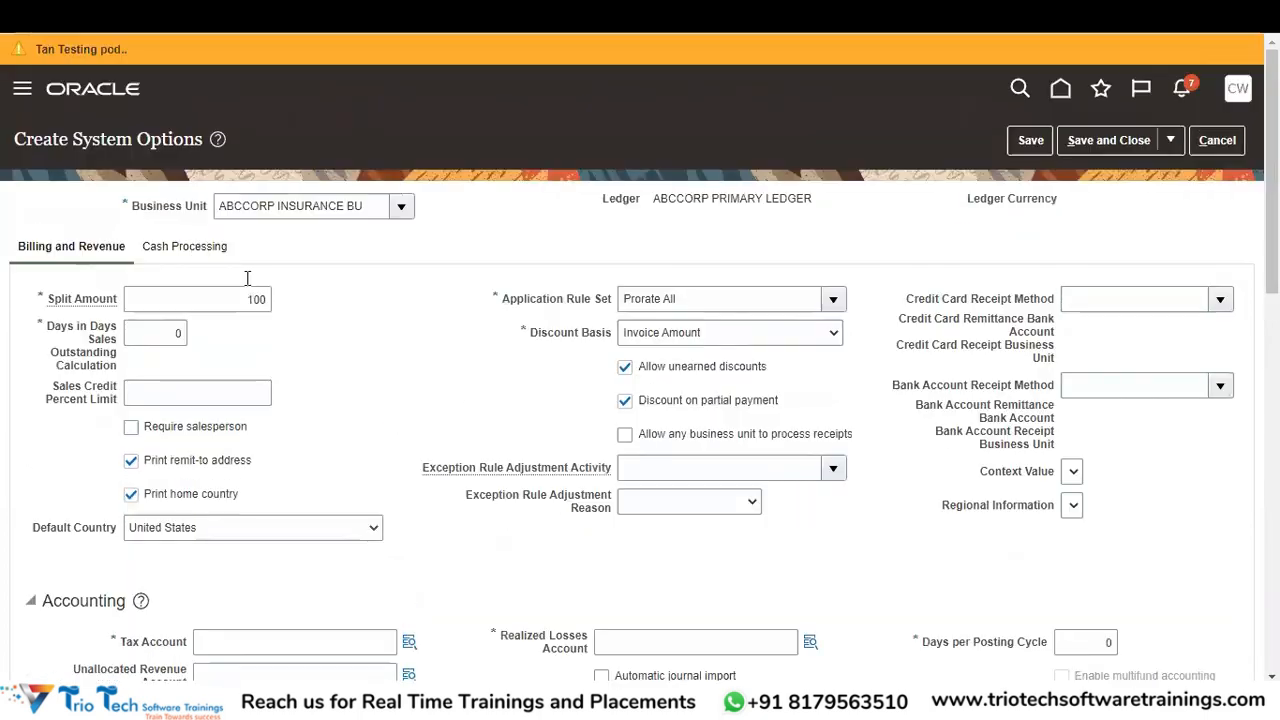
- Save the system options, dismiss the required-field errors, and find the flagged Log File Message Level
{"action": "left_click", "coordinate": [200, 248]}
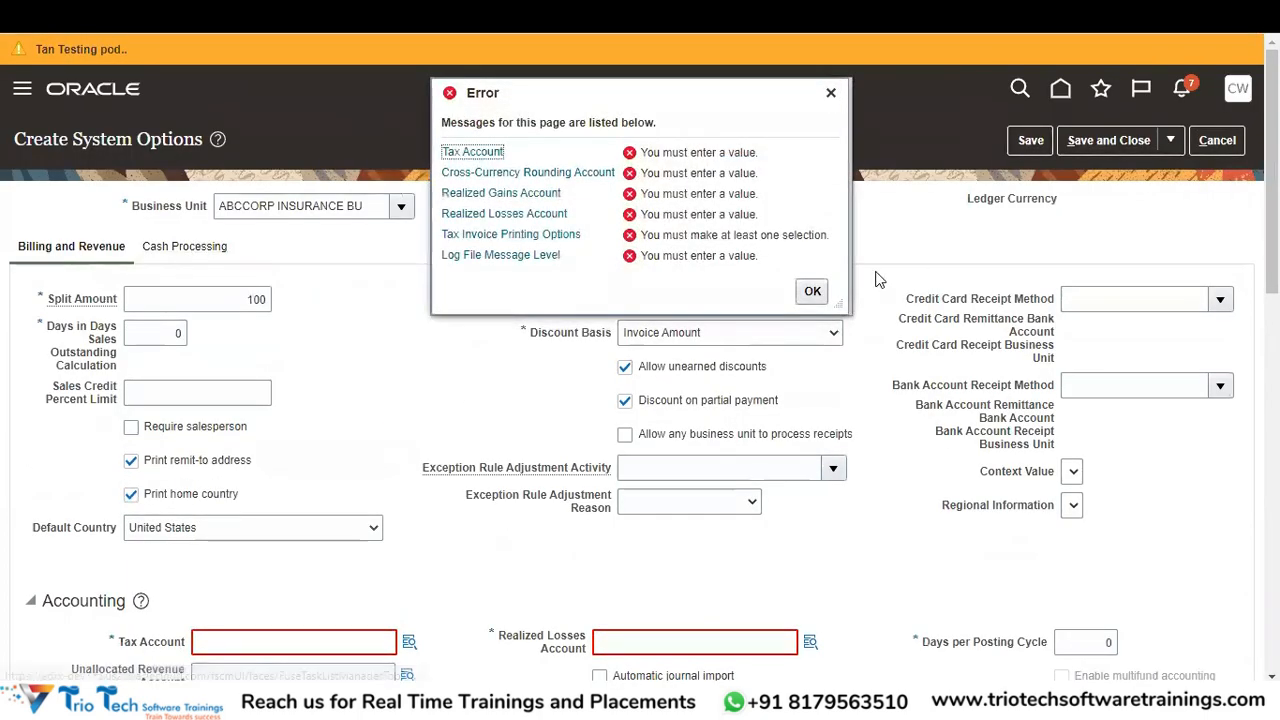
{"action": "left_click", "coordinate": [812, 291]}
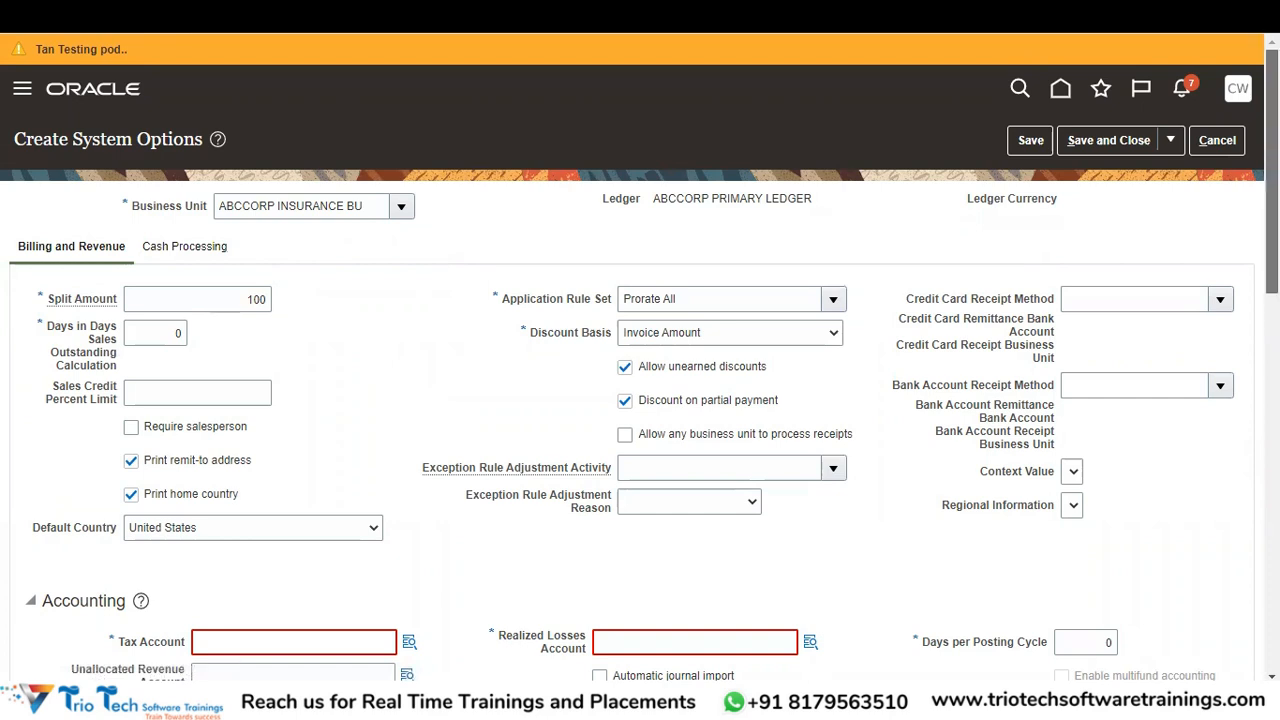
{"action": "scroll", "coordinate": [1272, 160], "scroll_direction": "down", "scroll_amount": 10}
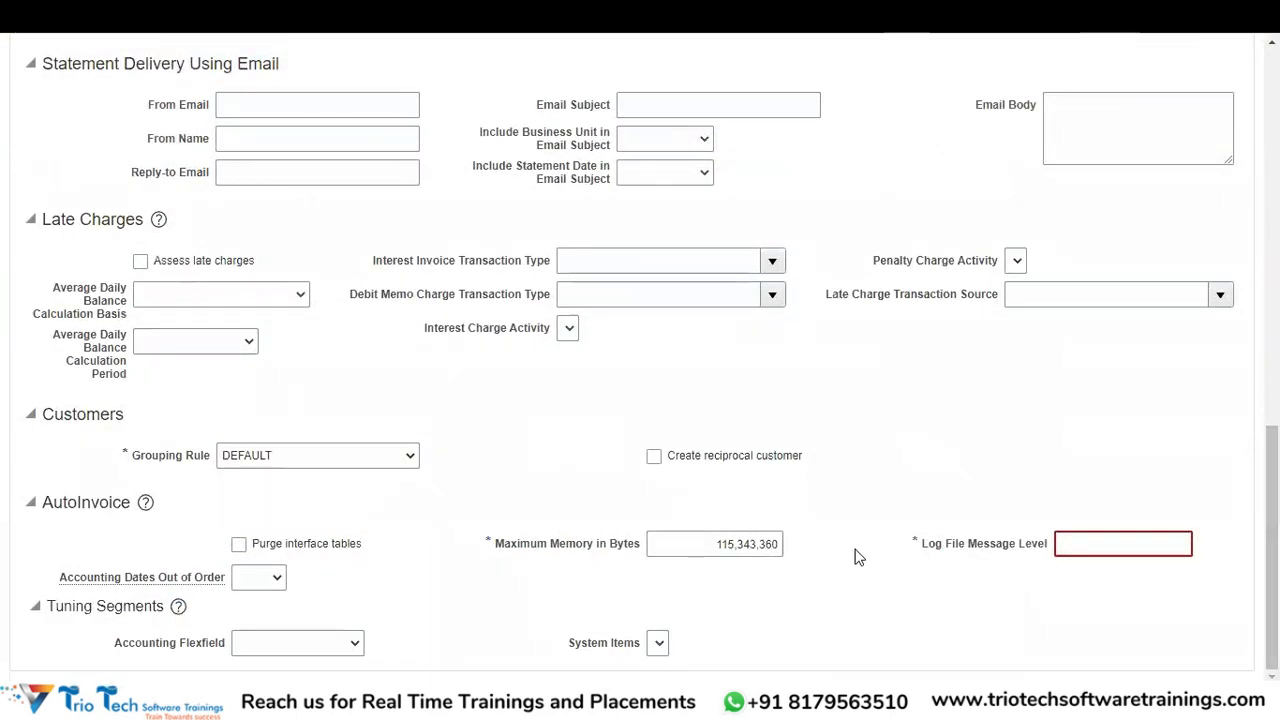